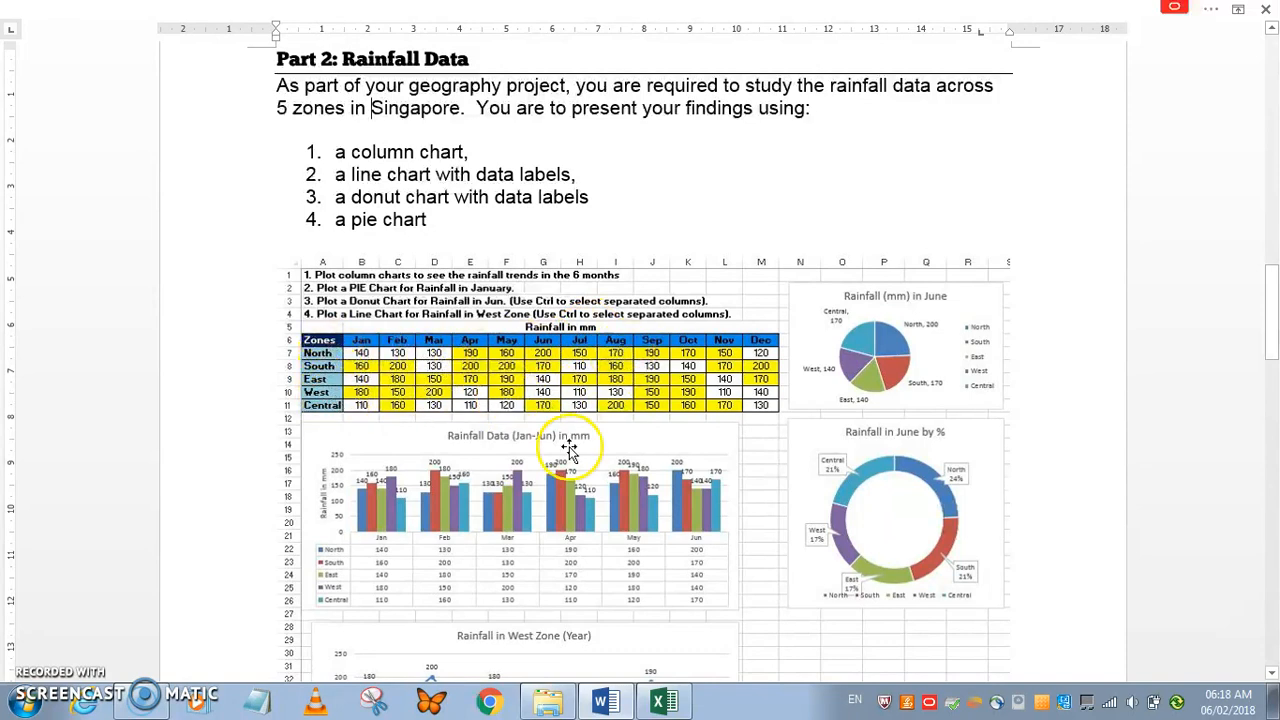
# Step: Examine the rainfall assignment's chart requirements and the sample column, line, pie and donut charts in the document
pyautogui.scroll(-1, 569, 452)
pyautogui.scroll(1, 550, 440)
pyautogui.scroll(-1, 530, 438)
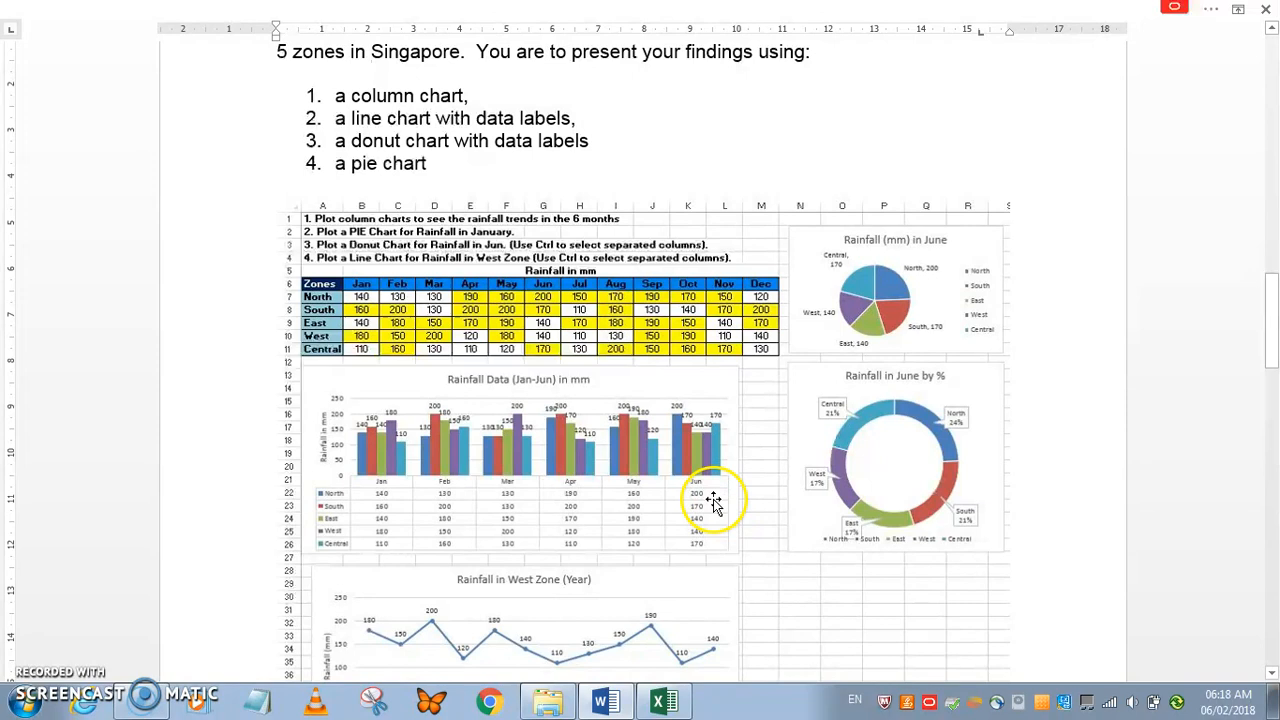
pyautogui.scroll(-2, 706, 500)
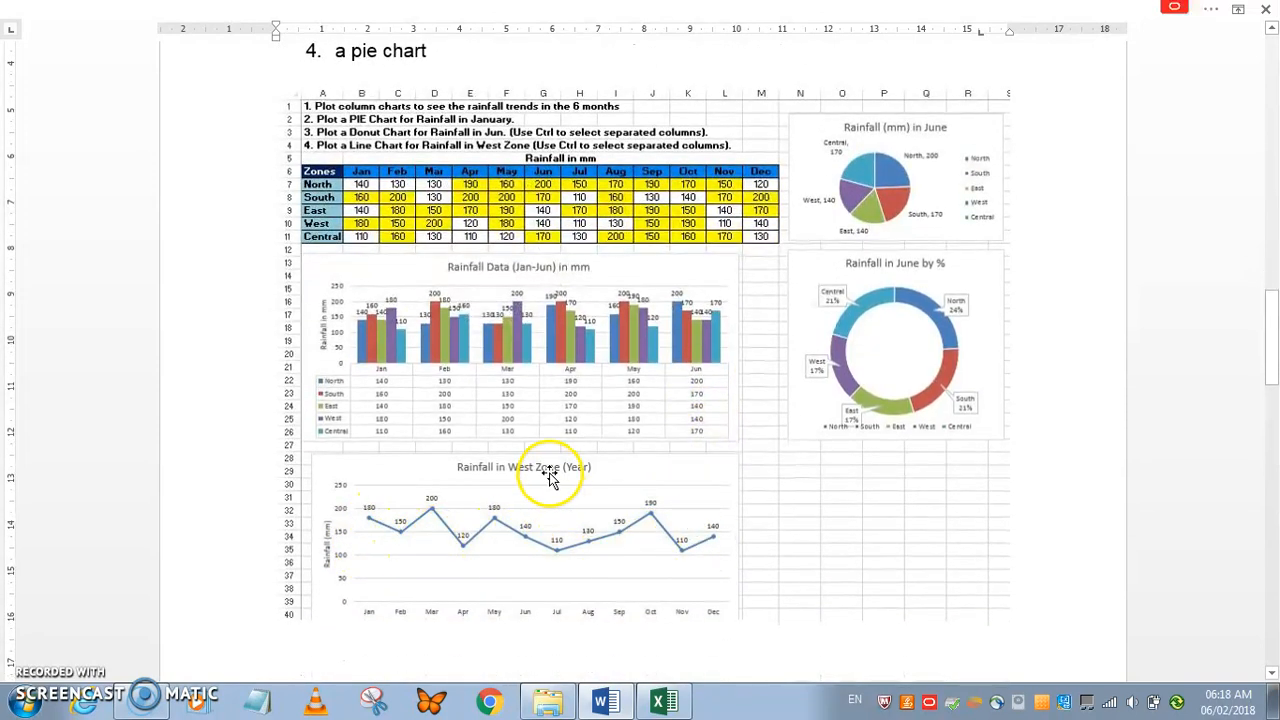
pyautogui.scroll(1, 862, 240)
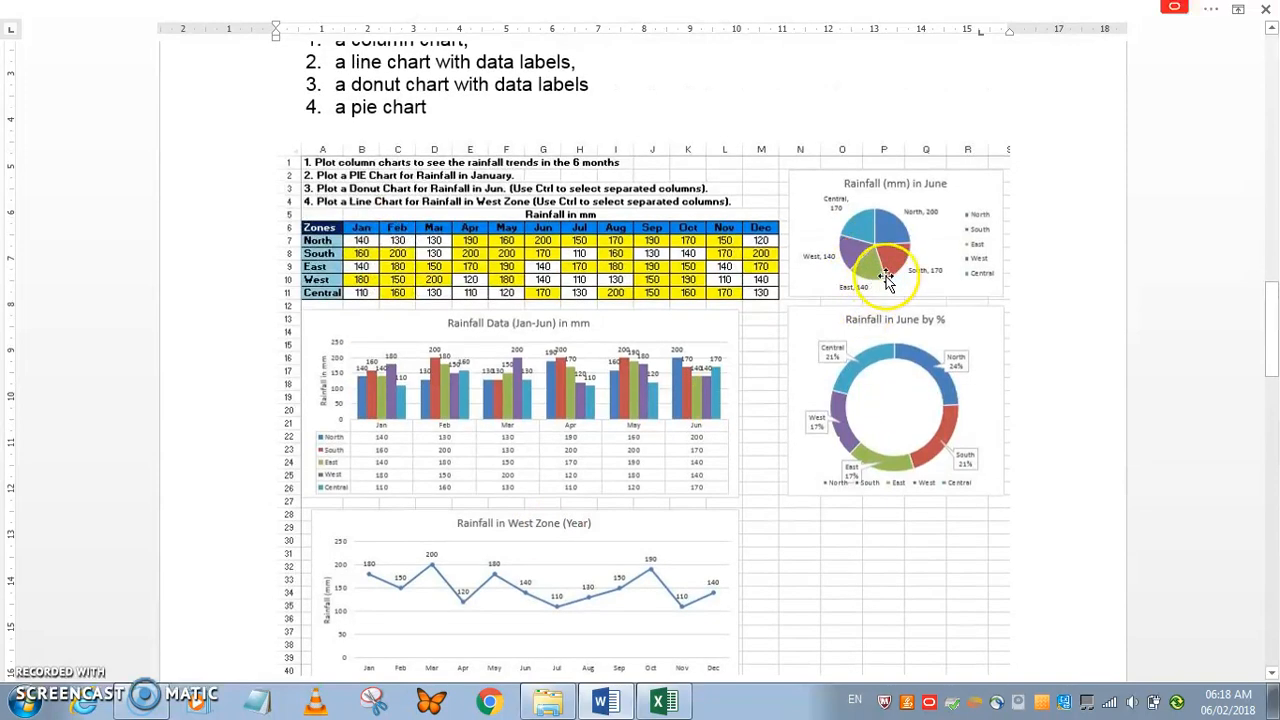
pyautogui.scroll(1, 885, 287)
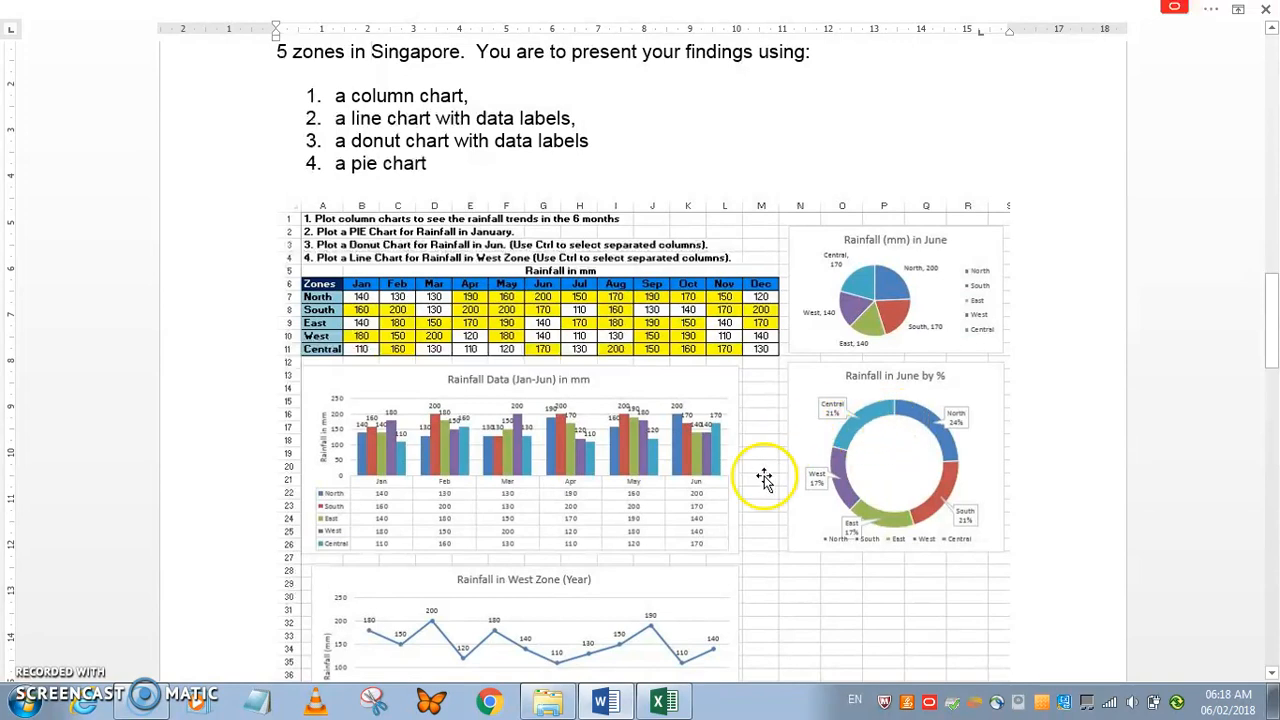
# Step: Switch to the Excel_Charts_students workbook in Excel and open the Rainfall sheet
pyautogui.click(655, 703)
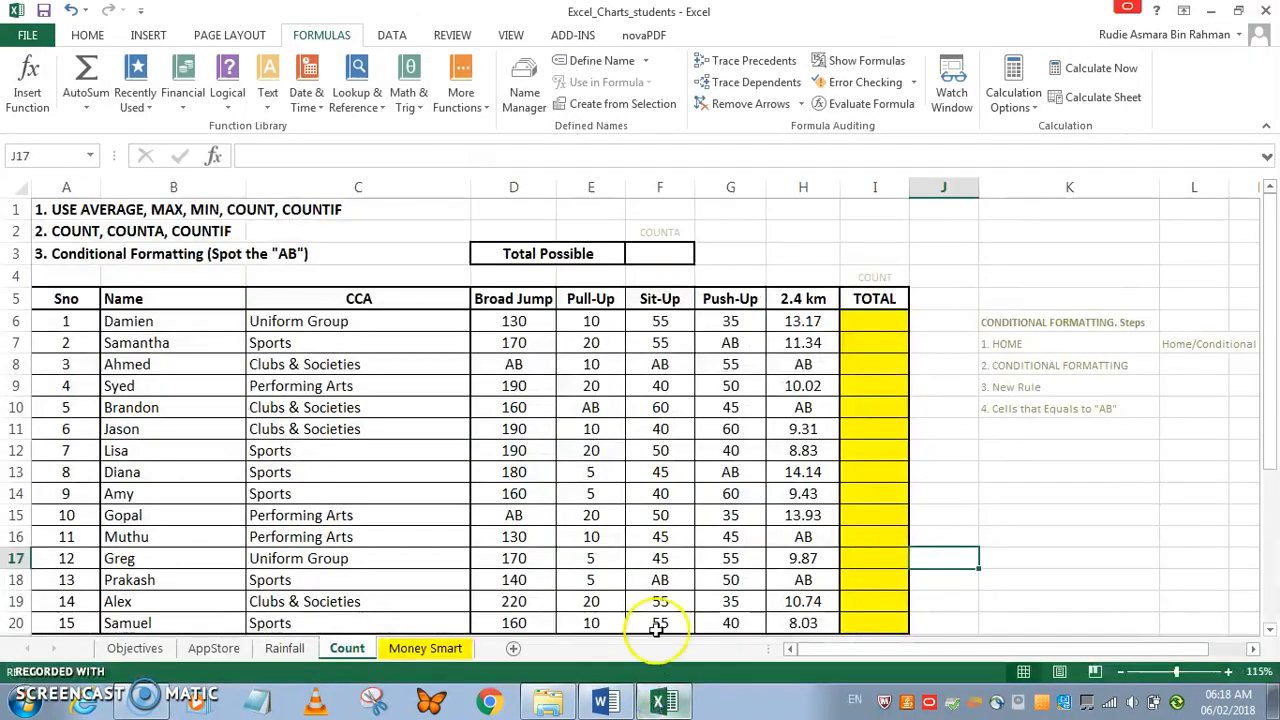
pyautogui.click(290, 650)
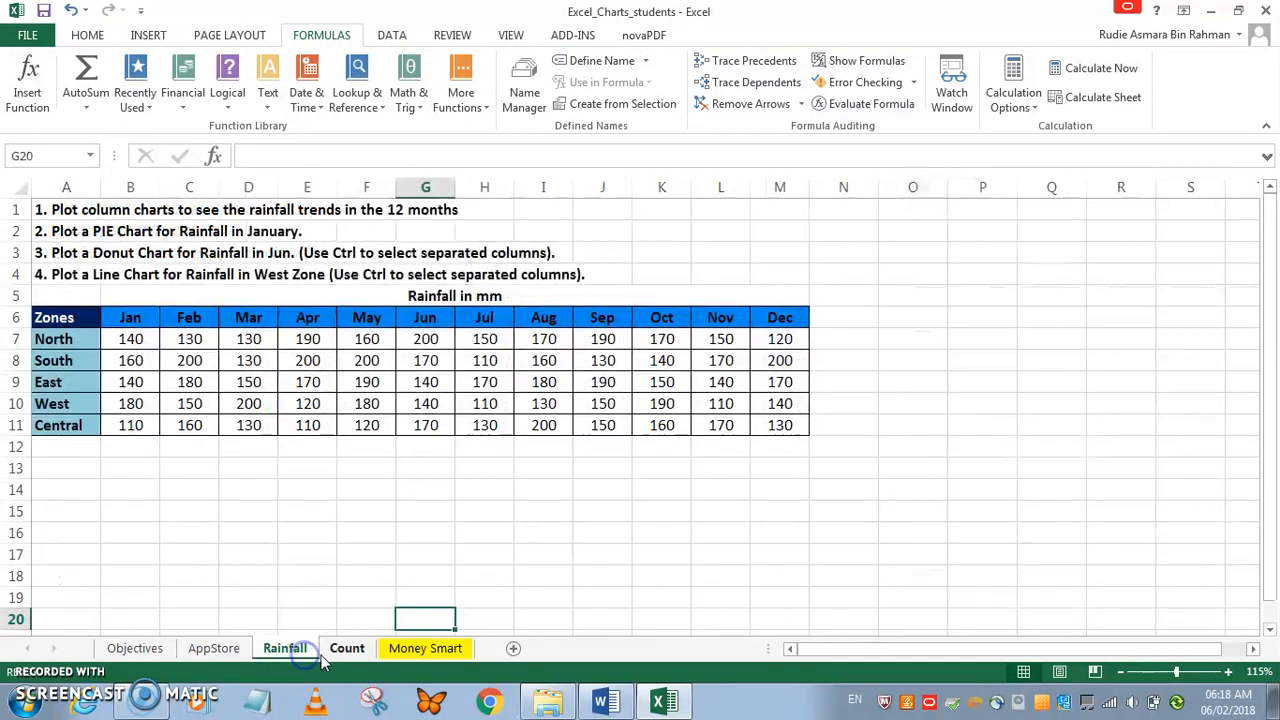
pyautogui.click(251, 505)
pyautogui.click(257, 487)
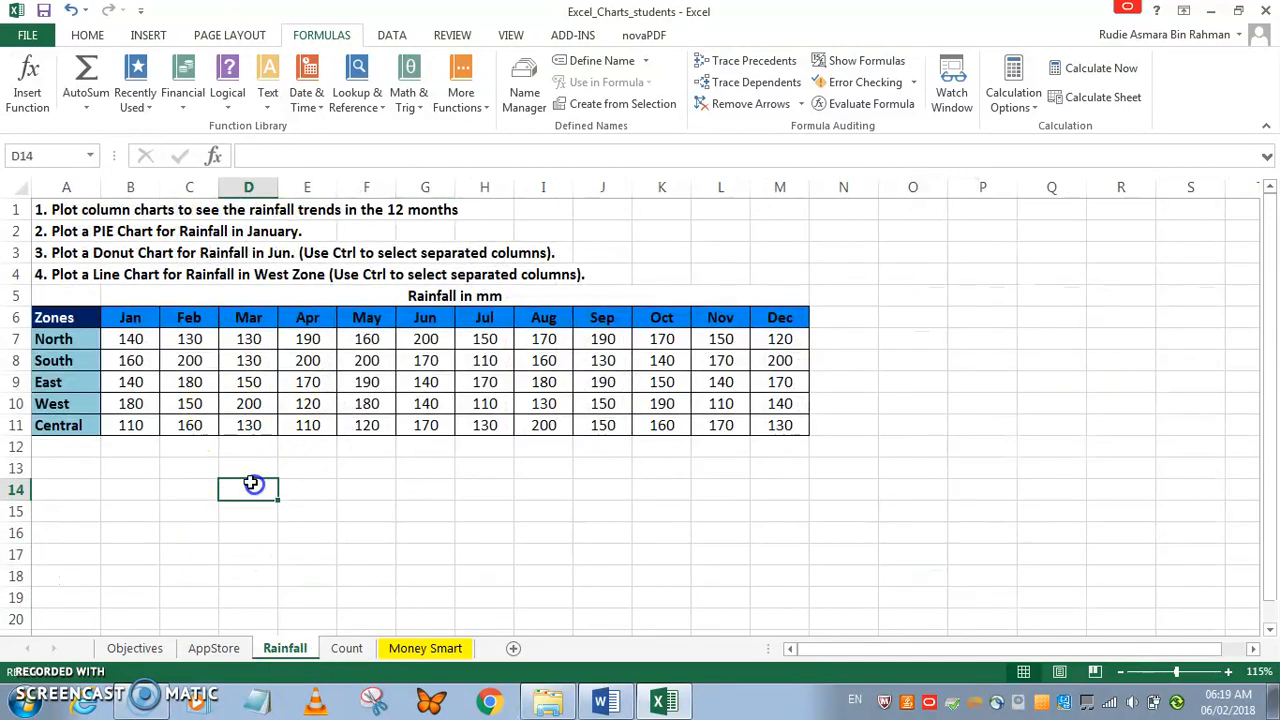
pyautogui.click(182, 398)
pyautogui.click(125, 466)
pyautogui.click(80, 466)
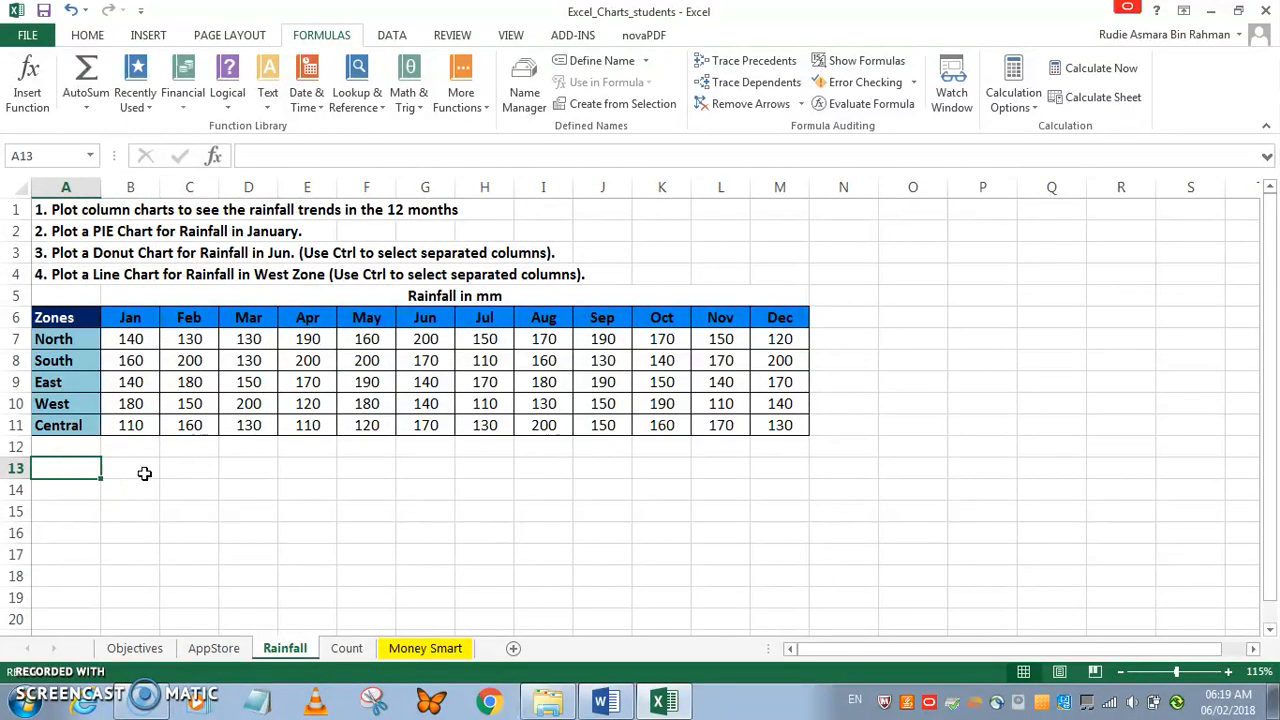
pyautogui.click(157, 441)
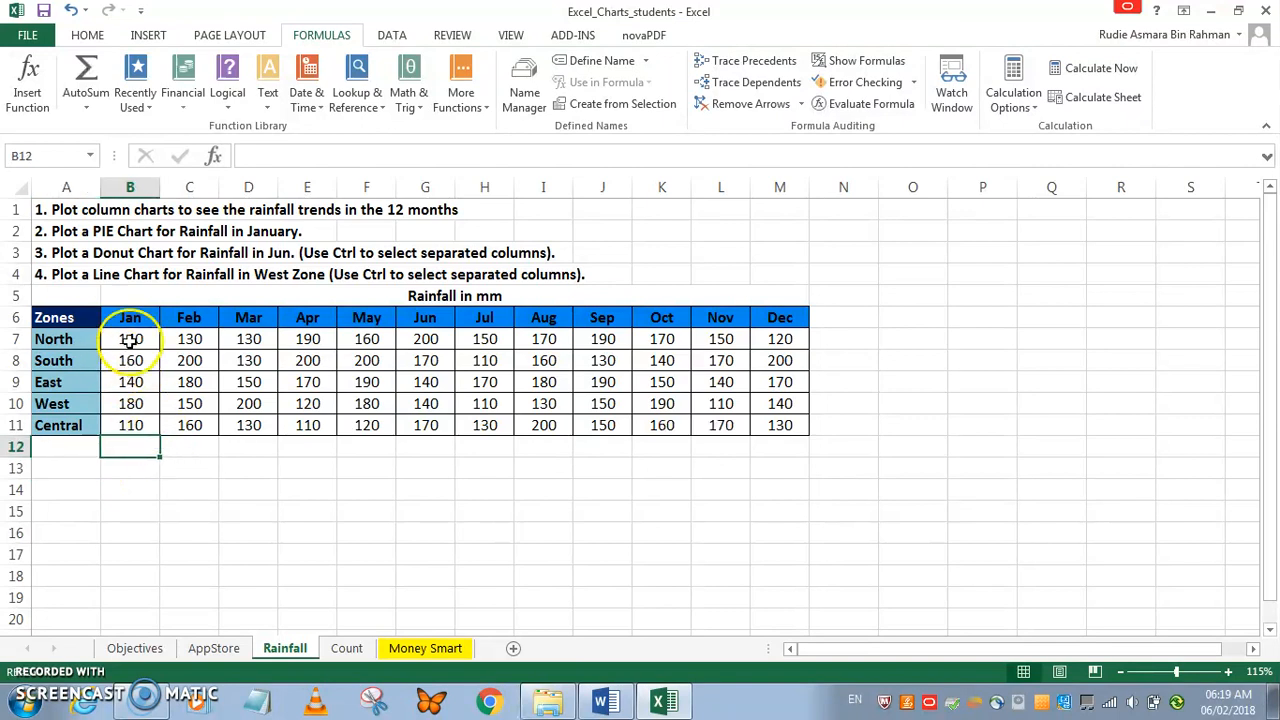
pyautogui.click(131, 360)
pyautogui.moveTo(131, 339); pyautogui.dragTo(764, 427)
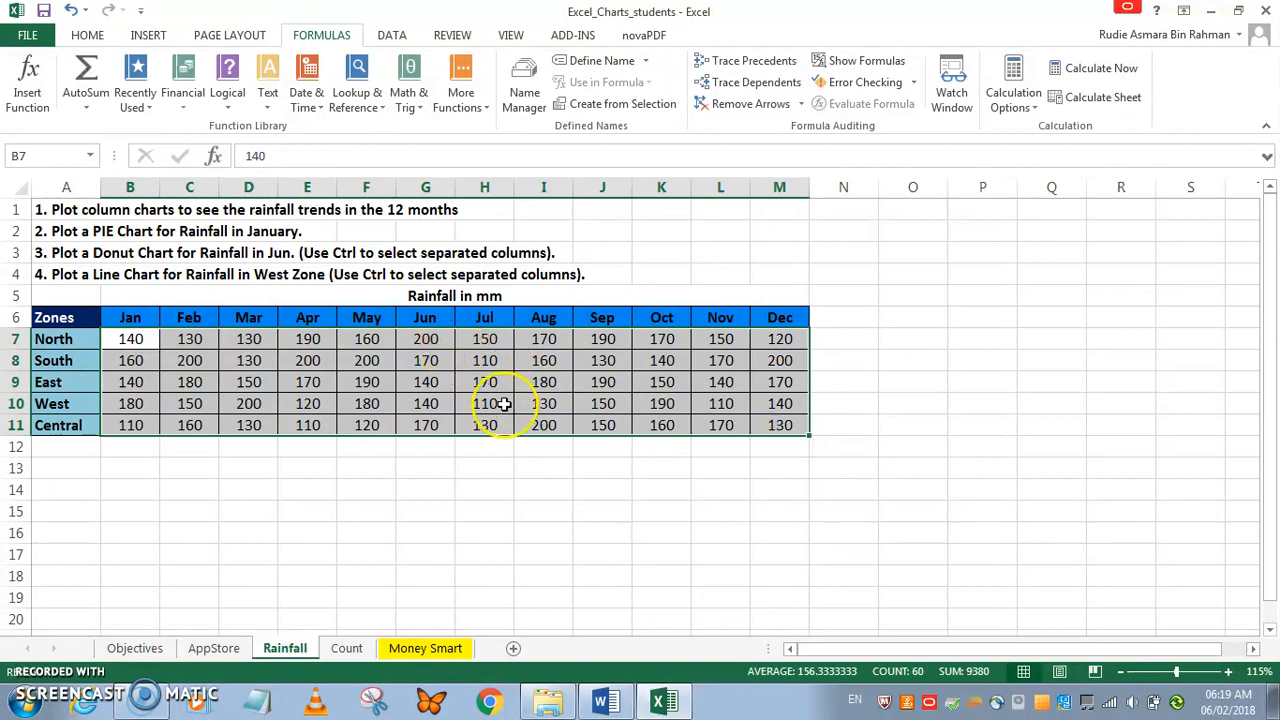
pyautogui.click(486, 340)
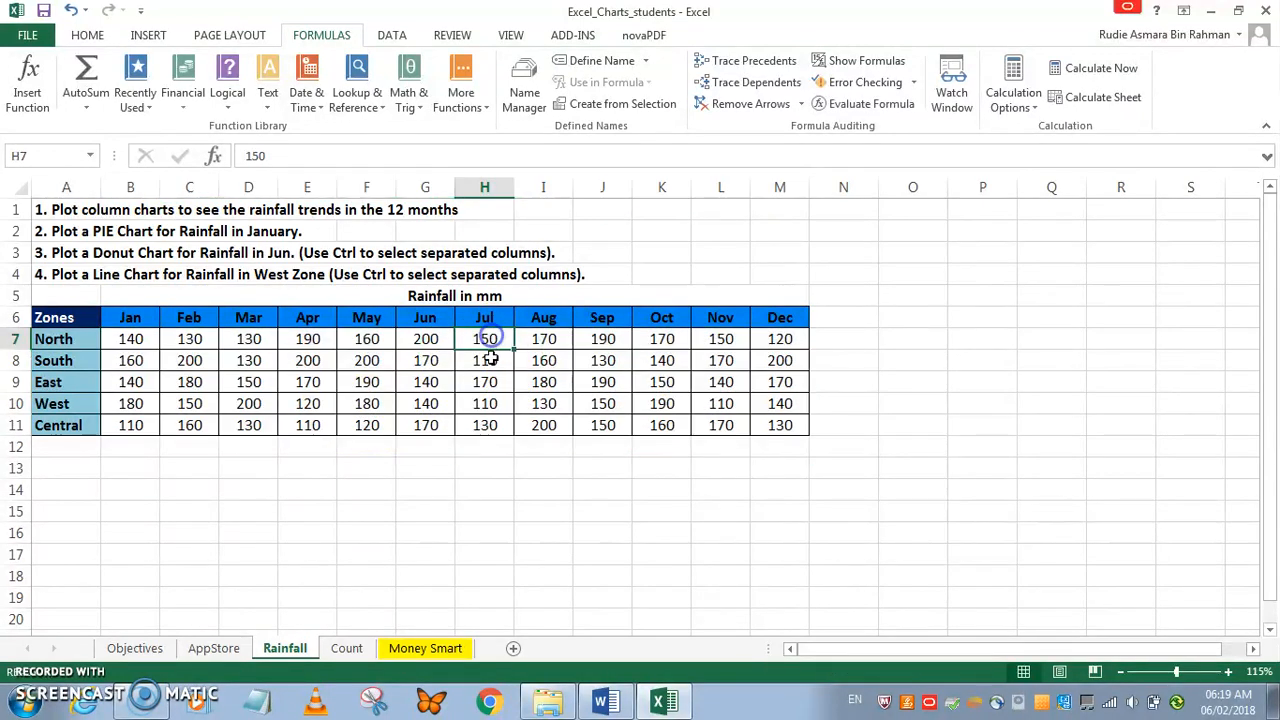
pyautogui.click(423, 340)
pyautogui.click(371, 340)
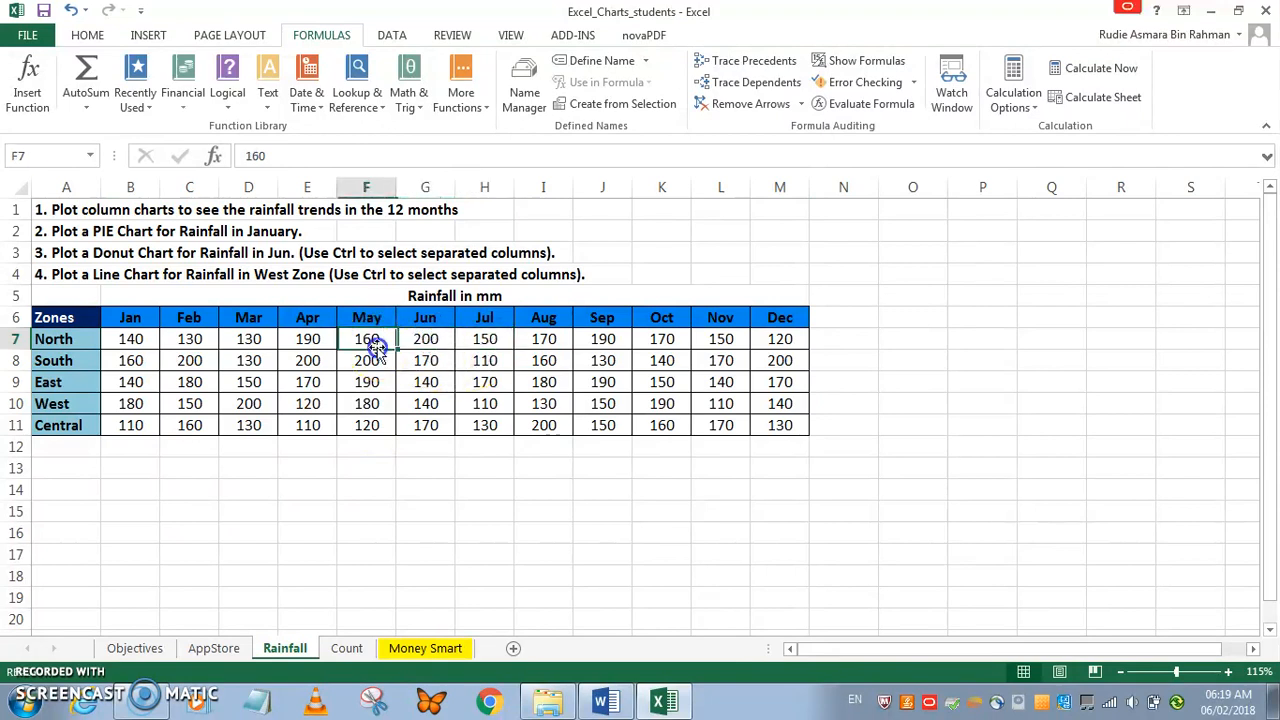
pyautogui.click(325, 336)
pyautogui.click(192, 386)
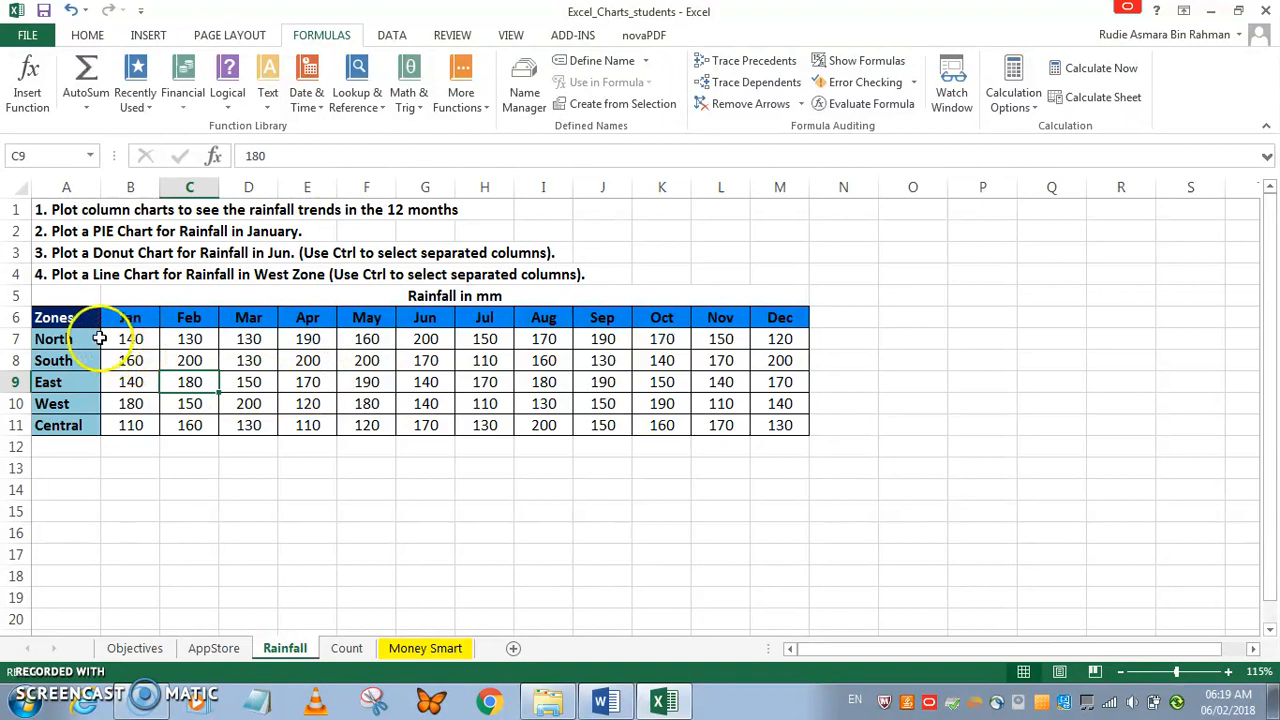
# Step: Create a conditional formatting rule on B7:M11 for cells whose value is greater than or equal to 150
pyautogui.moveTo(130, 339); pyautogui.dragTo(780, 427)
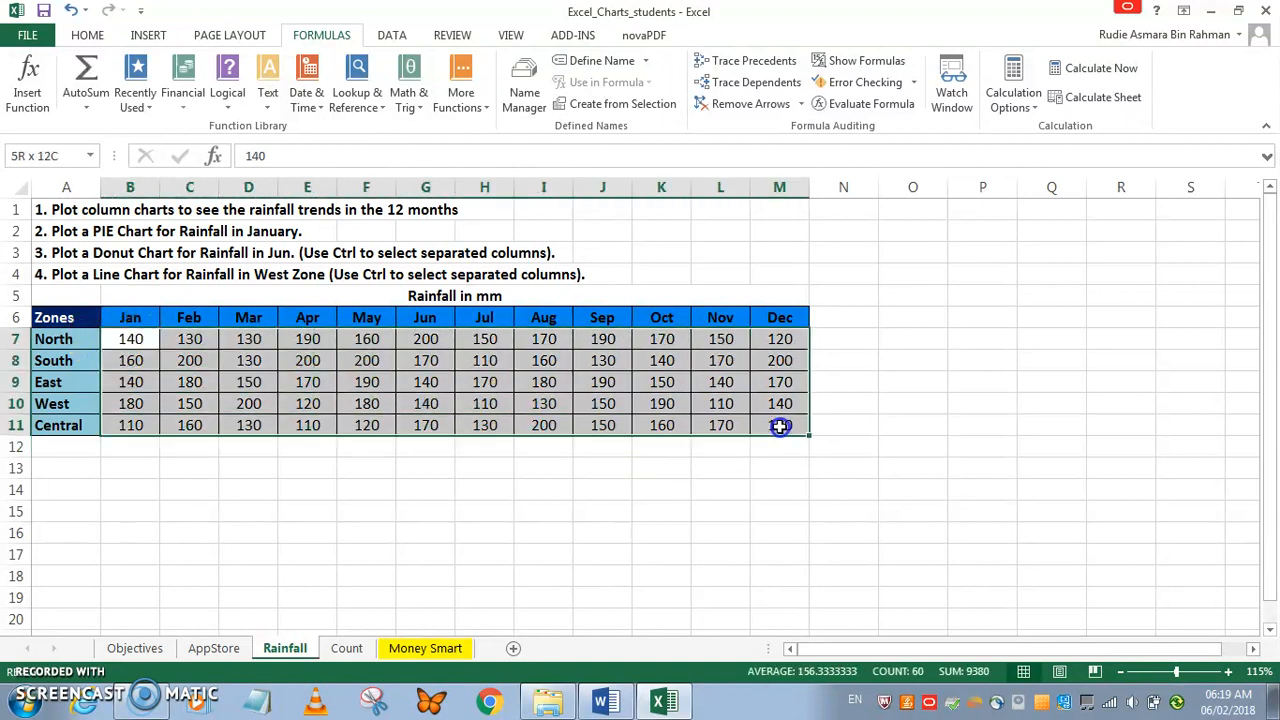
pyautogui.click(87, 35)
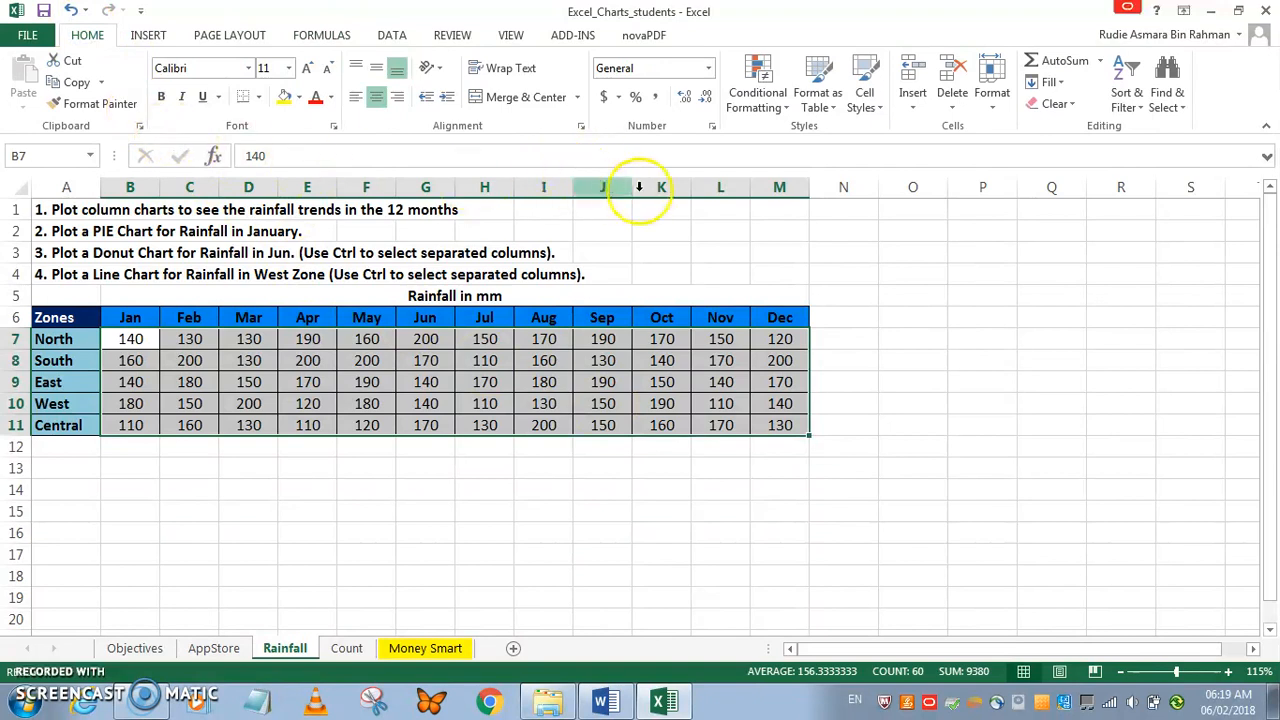
pyautogui.click(784, 108)
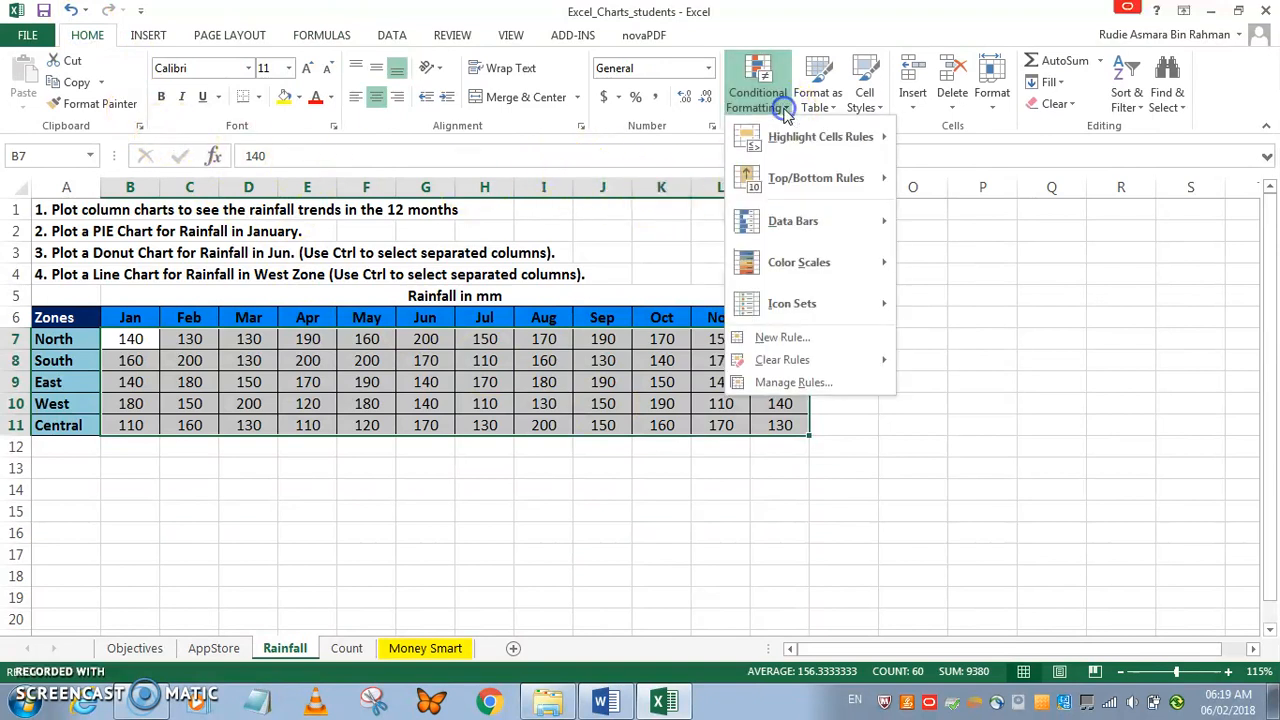
pyautogui.click(776, 339)
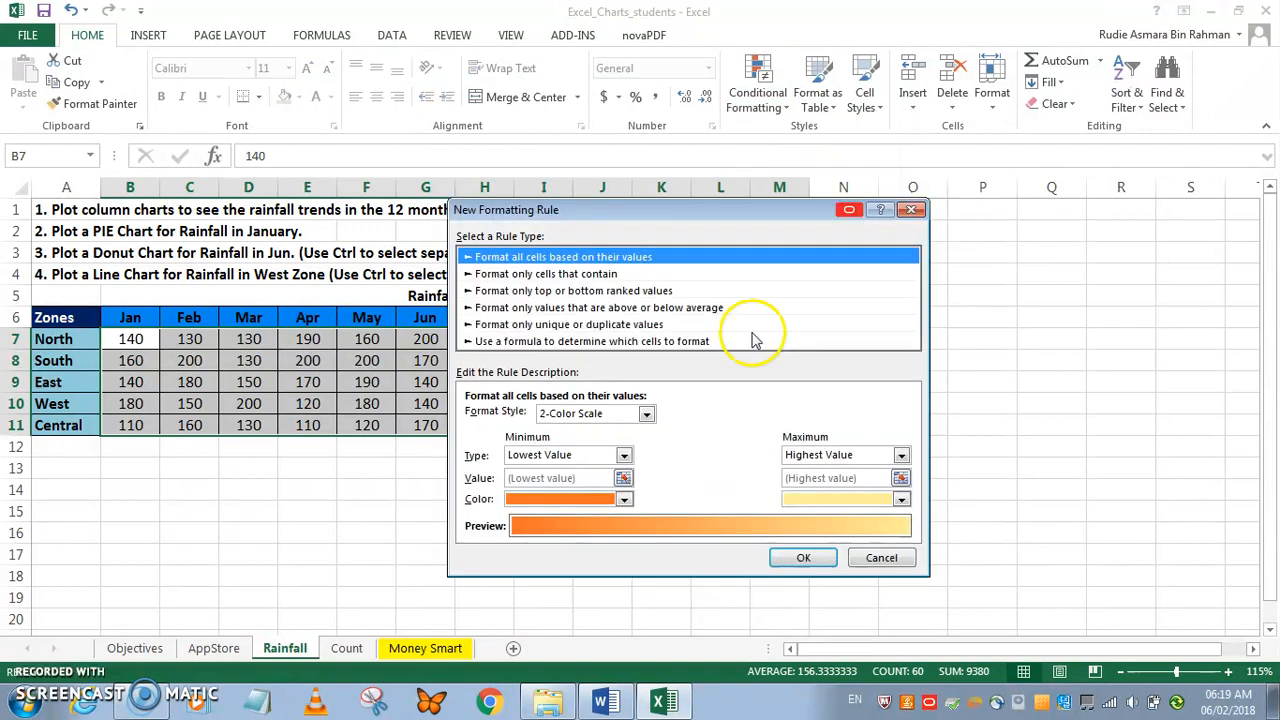
pyautogui.click(541, 274)
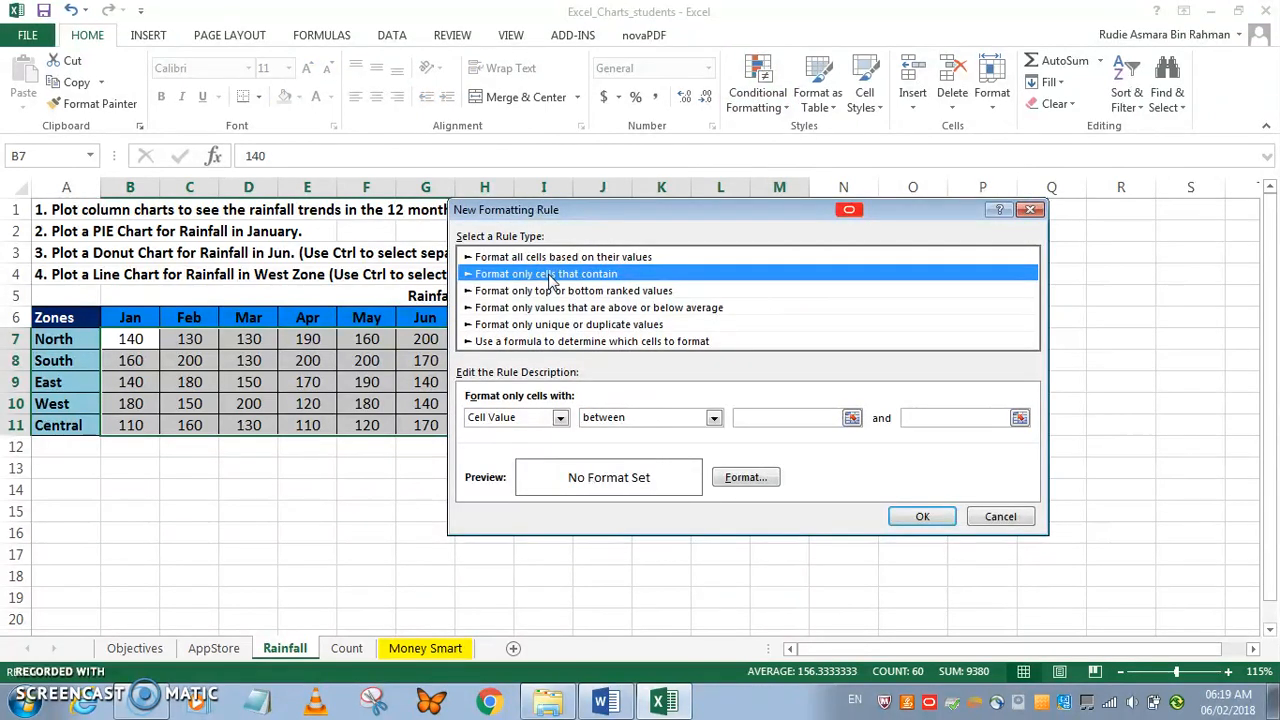
pyautogui.click(713, 418)
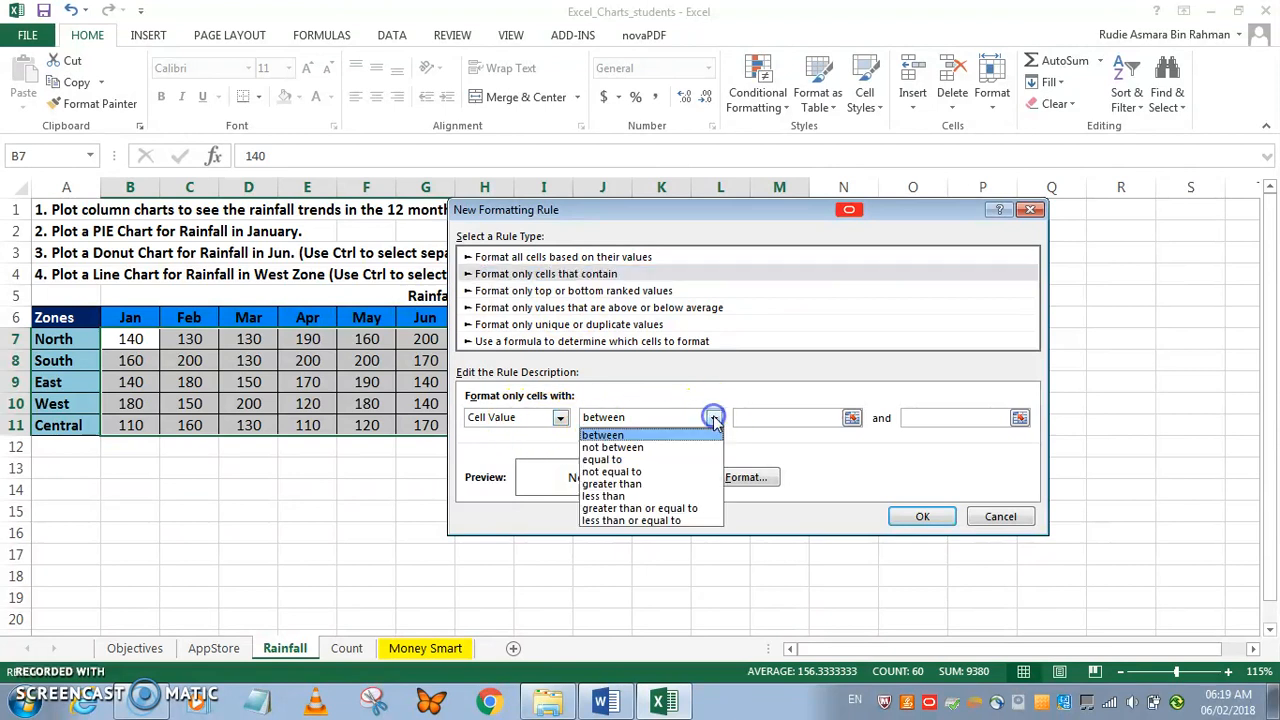
pyautogui.click(628, 510)
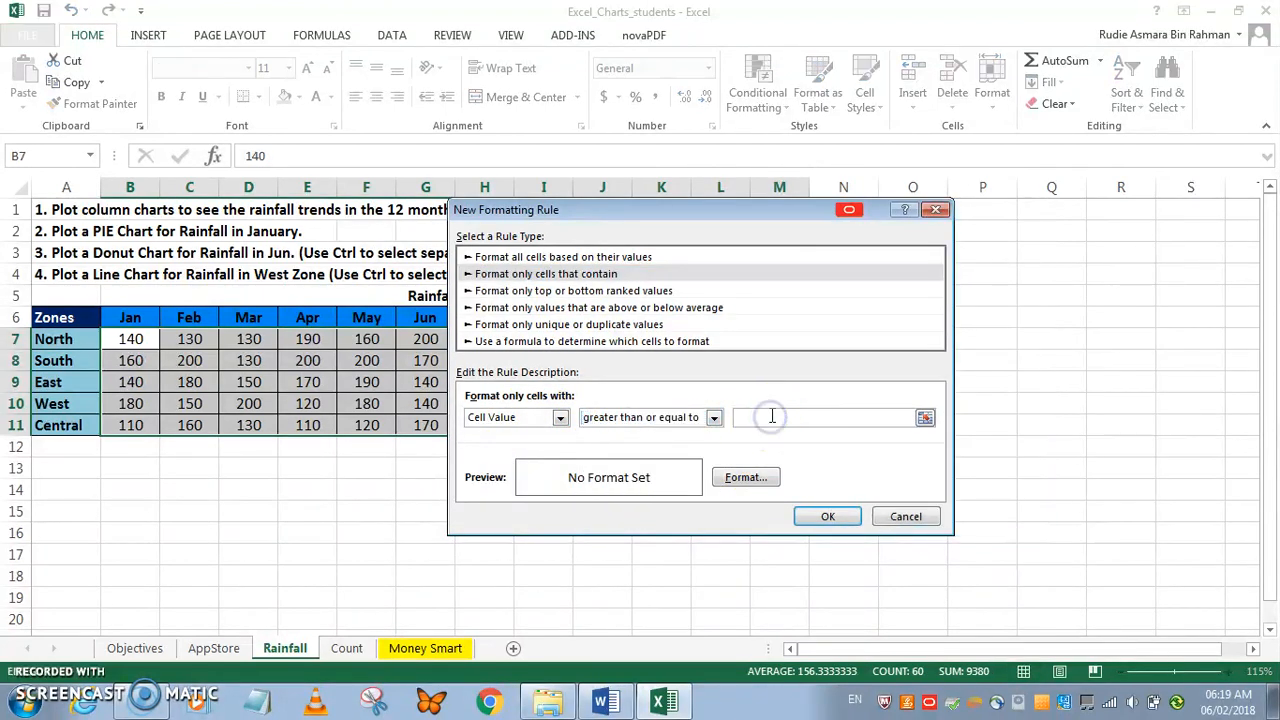
# Step: Give the rule a yellow fill, apply it to the rainfall values, and deselect the table
pyautogui.click(757, 478)
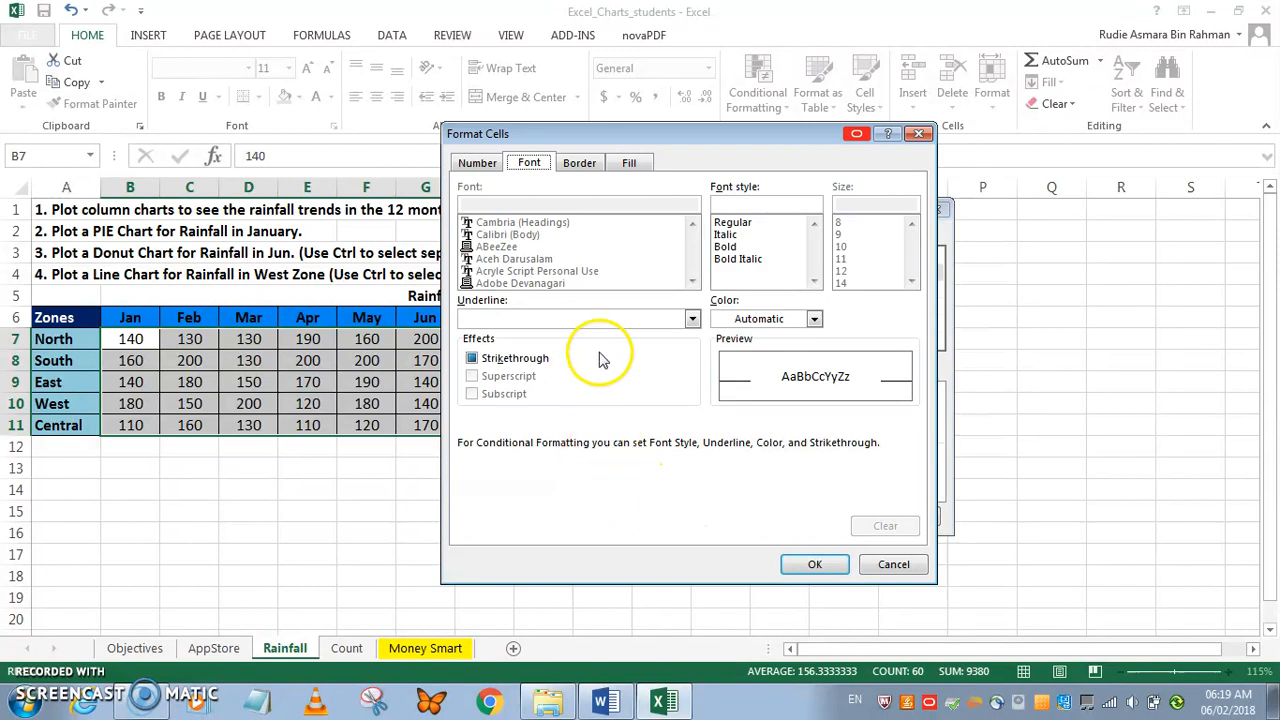
pyautogui.click(629, 164)
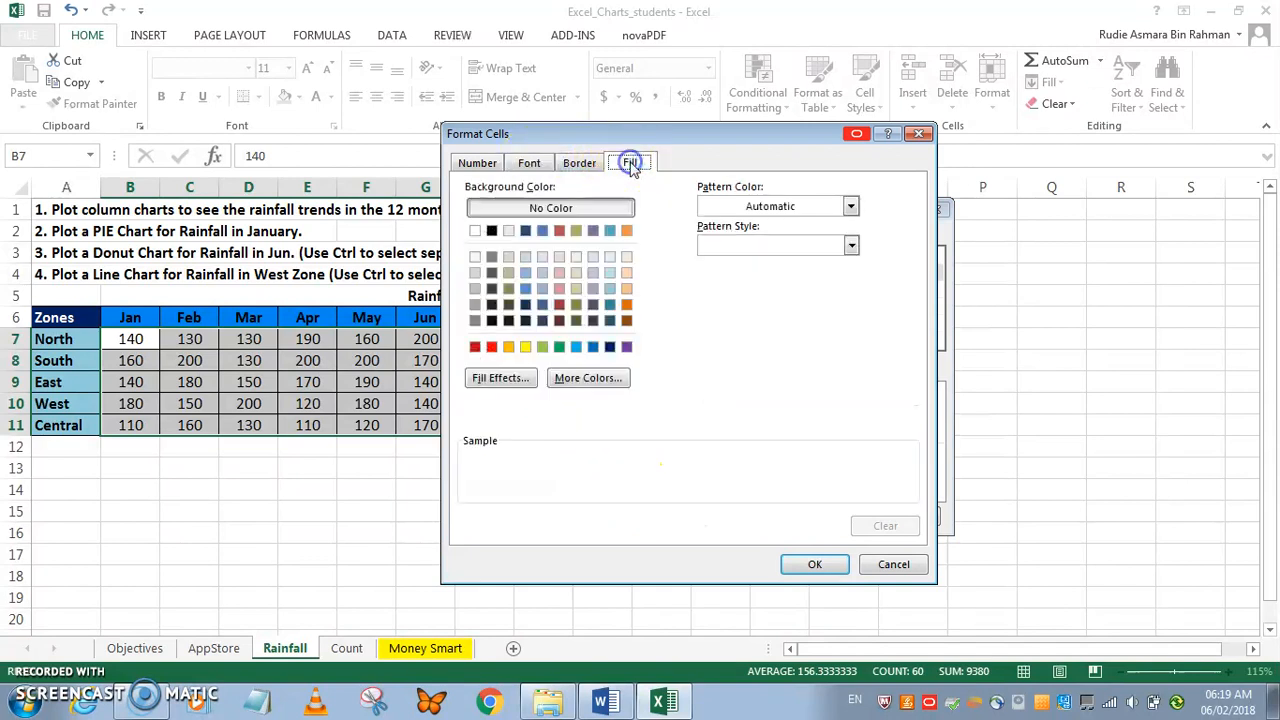
pyautogui.click(525, 347)
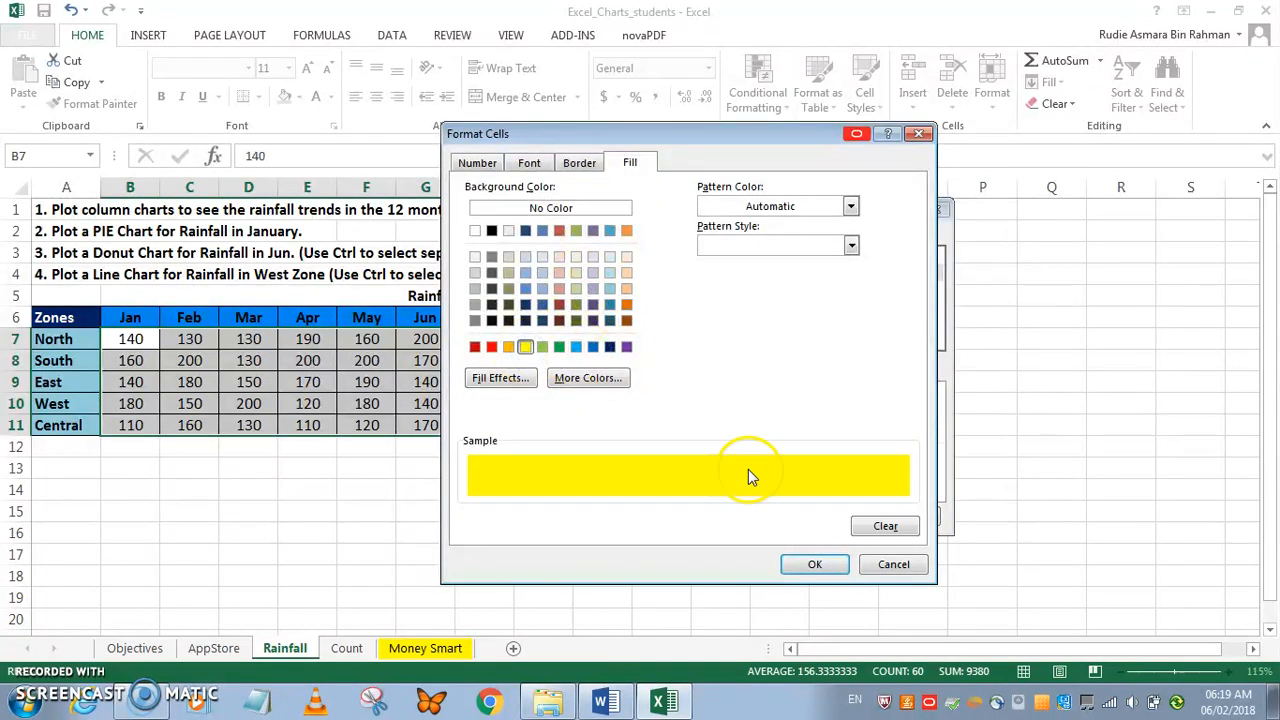
pyautogui.click(811, 563)
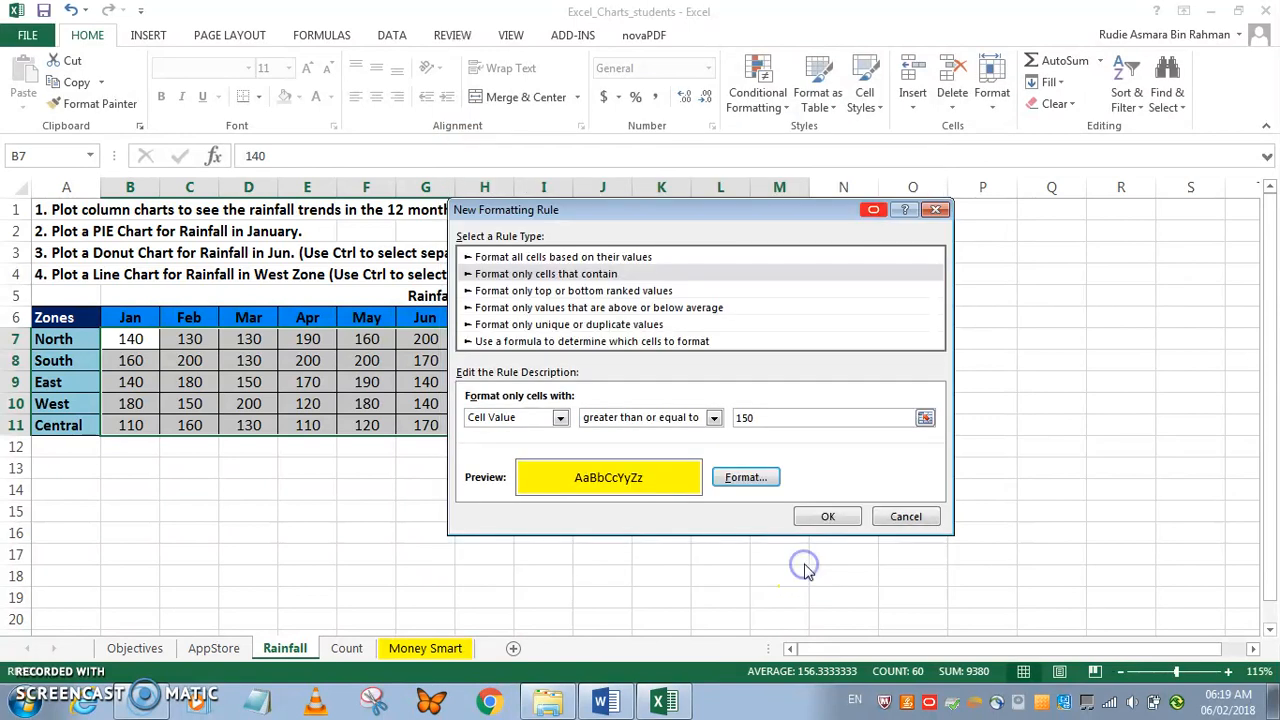
pyautogui.click(826, 516)
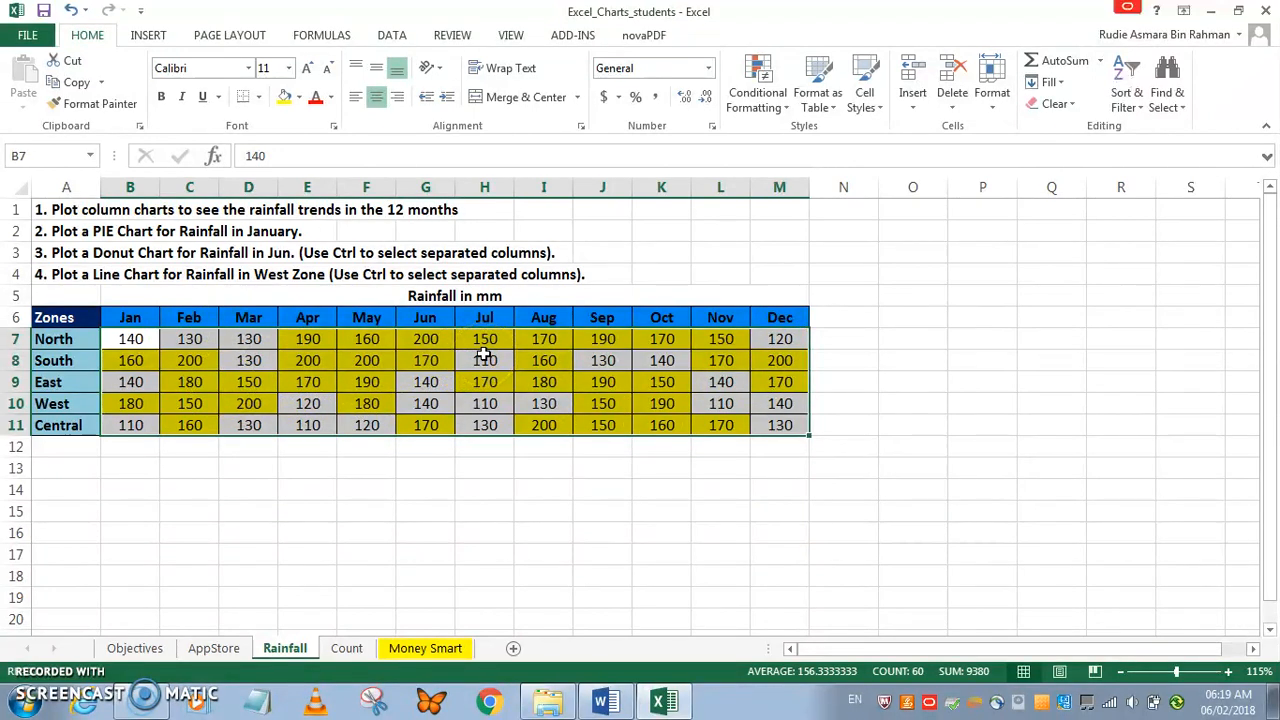
pyautogui.click(252, 485)
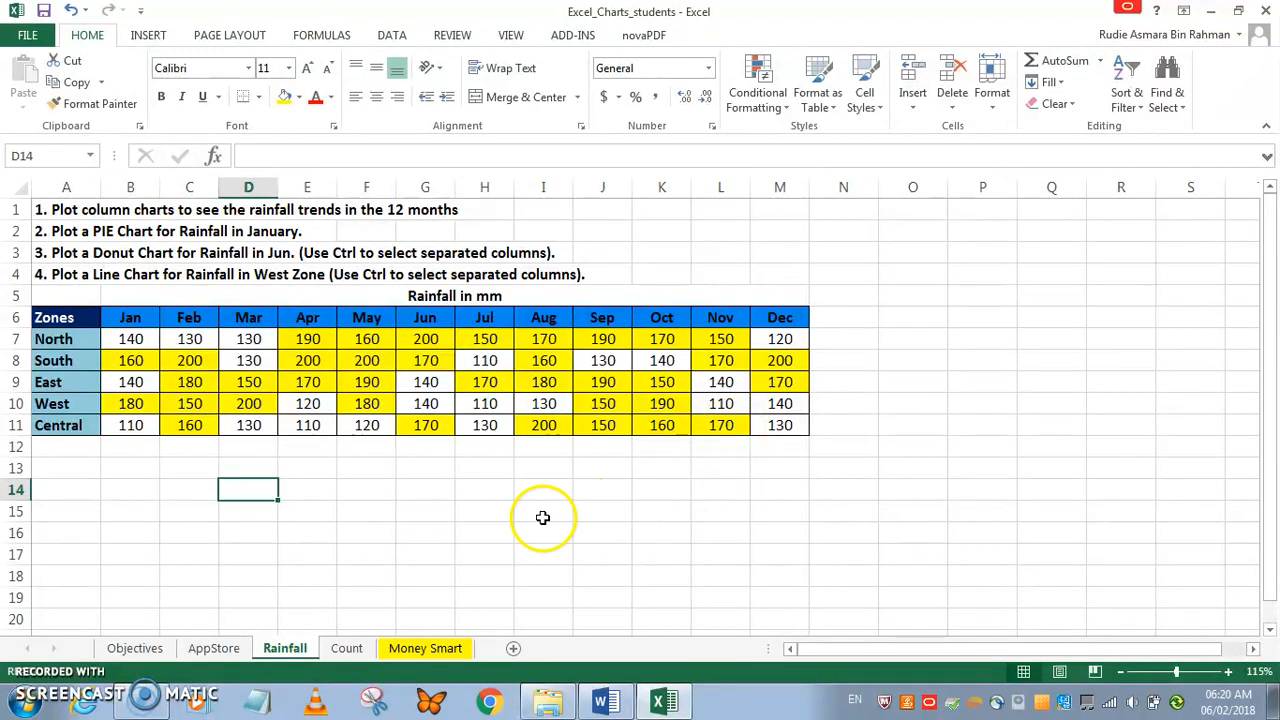
pyautogui.click(77, 470)
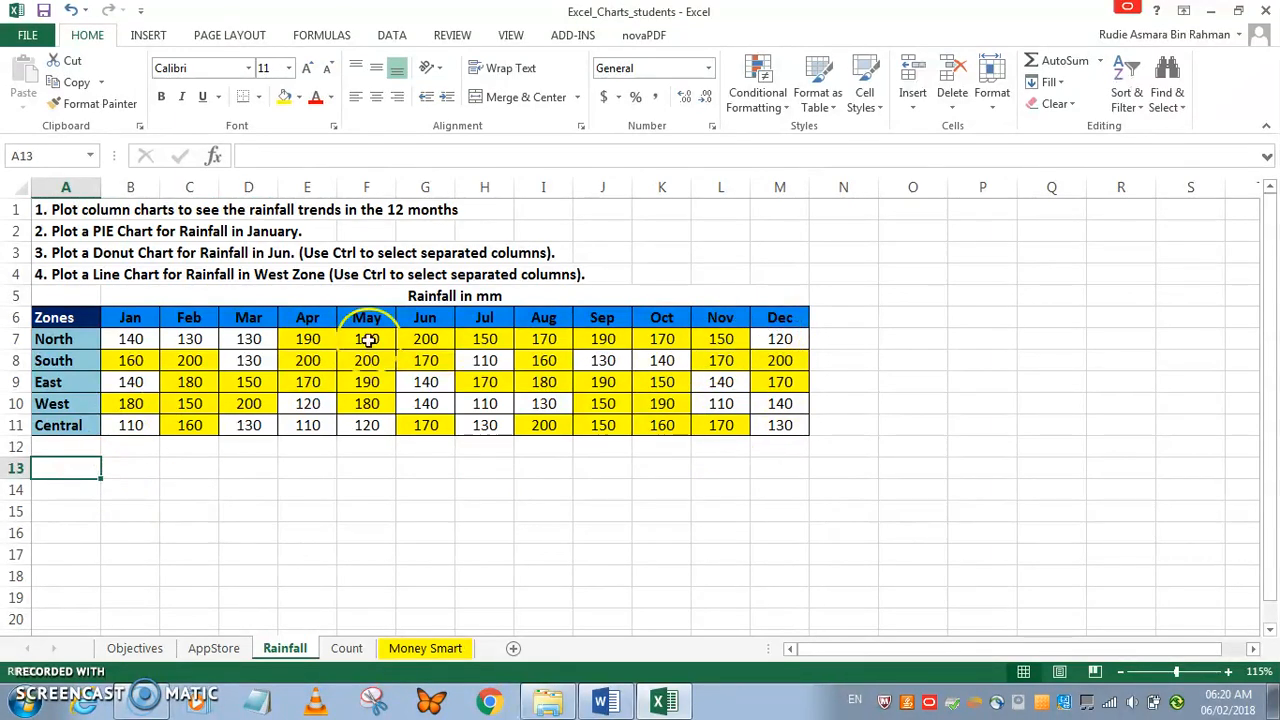
pyautogui.moveTo(58, 318); pyautogui.dragTo(774, 420)
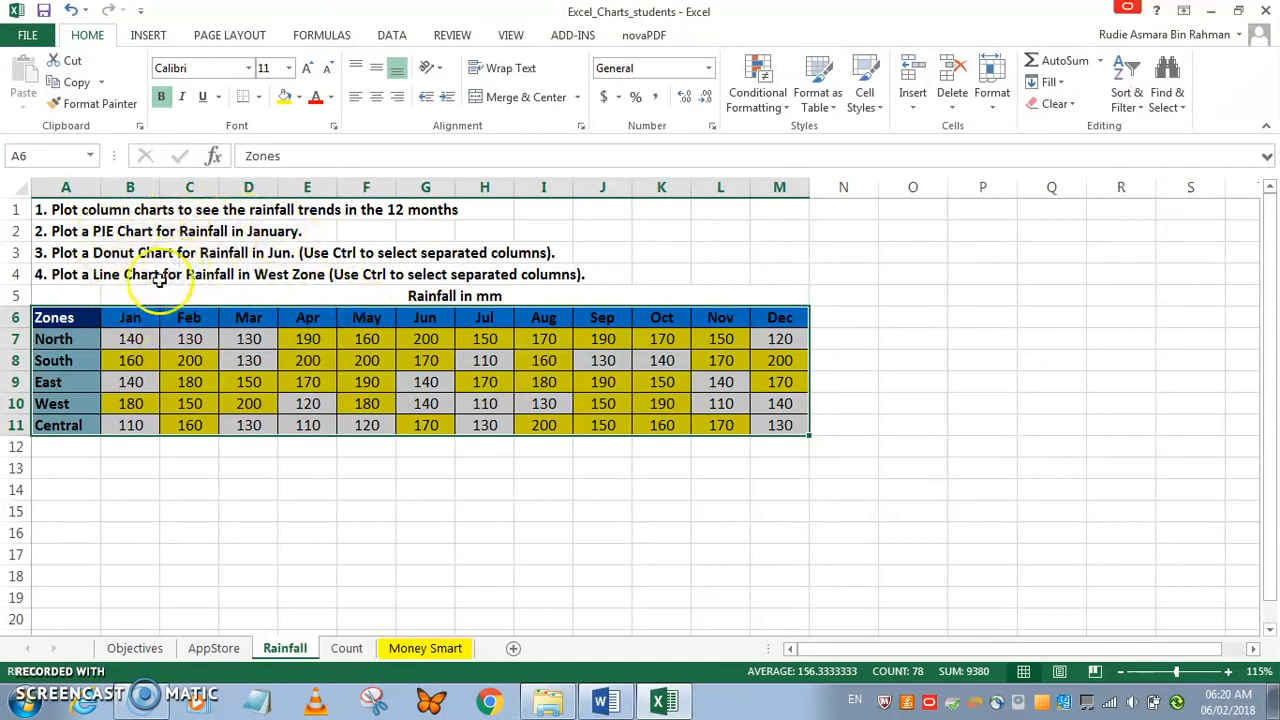
pyautogui.click(148, 36)
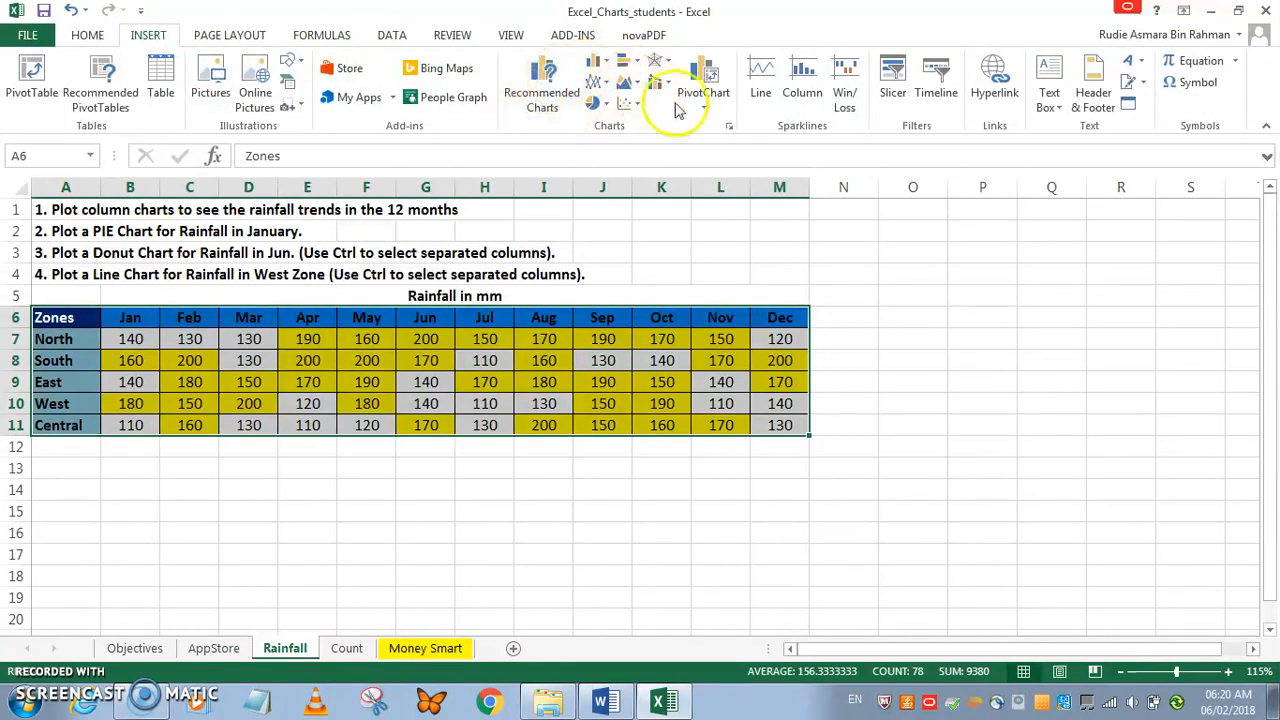
pyautogui.click(597, 62)
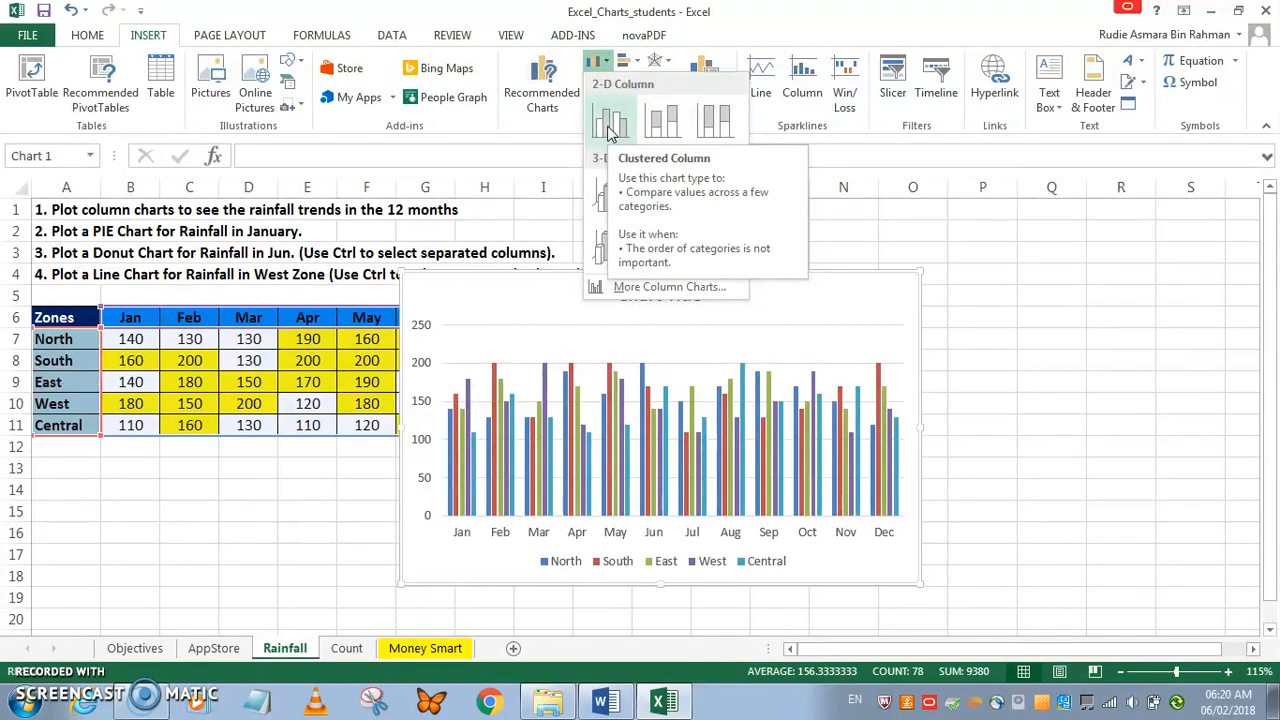
pyautogui.click(740, 560)
# Step: Switch to the Word document and check which months the sample column chart covers
pyautogui.click(648, 706)
pyautogui.click(605, 702)
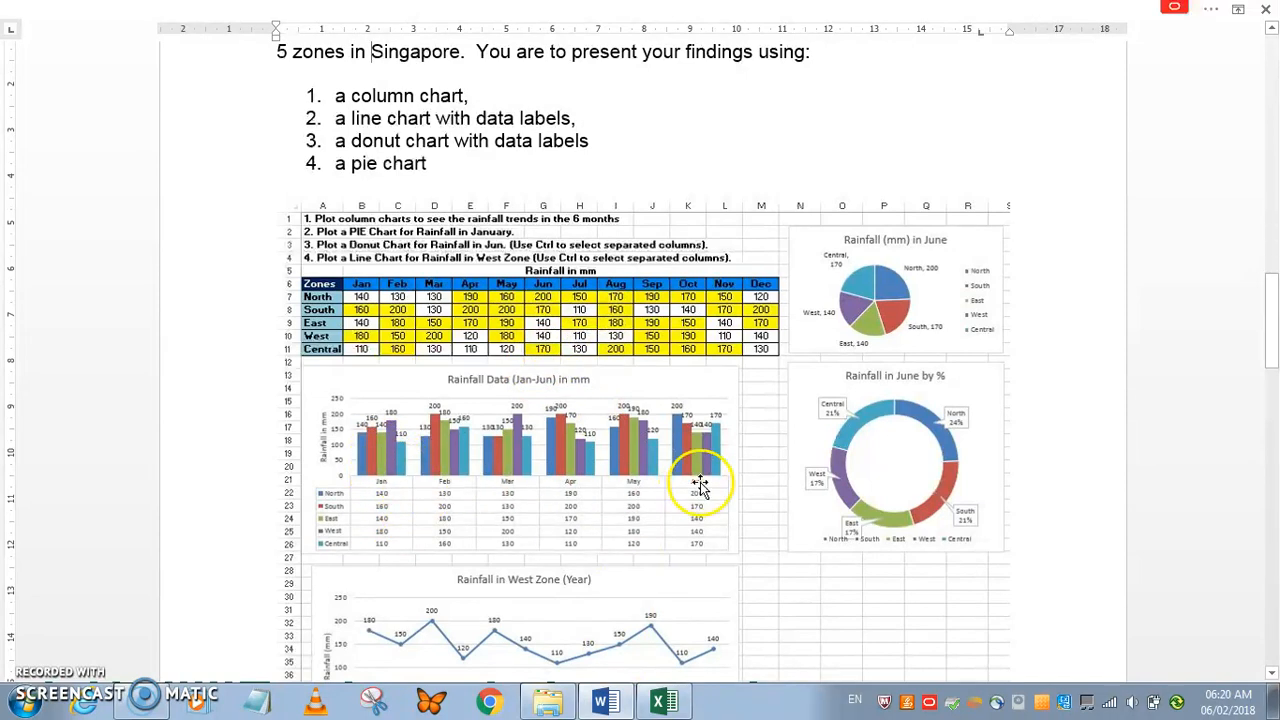
# Step: Switch back to Excel and insert a 2-D clustered column chart from the January to June data in A6:G11
pyautogui.click(662, 702)
pyautogui.click(150, 403)
pyautogui.moveTo(66, 322); pyautogui.dragTo(421, 425)
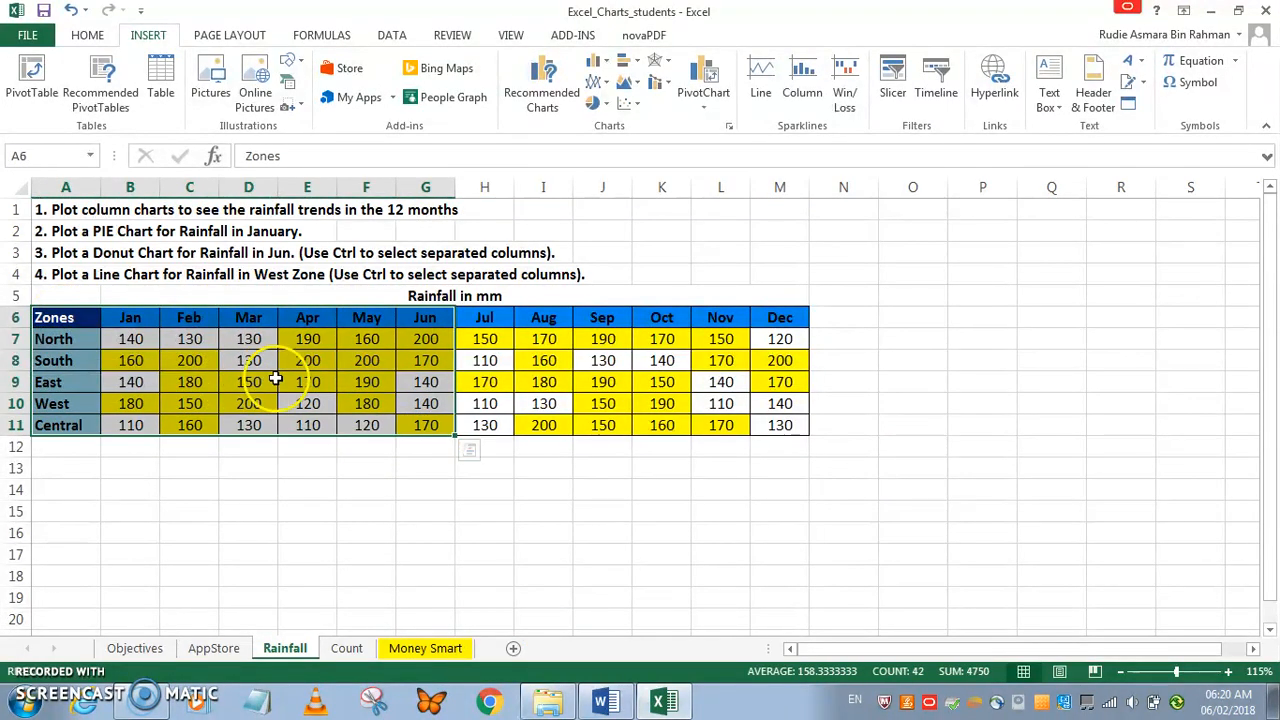
pyautogui.click(612, 62)
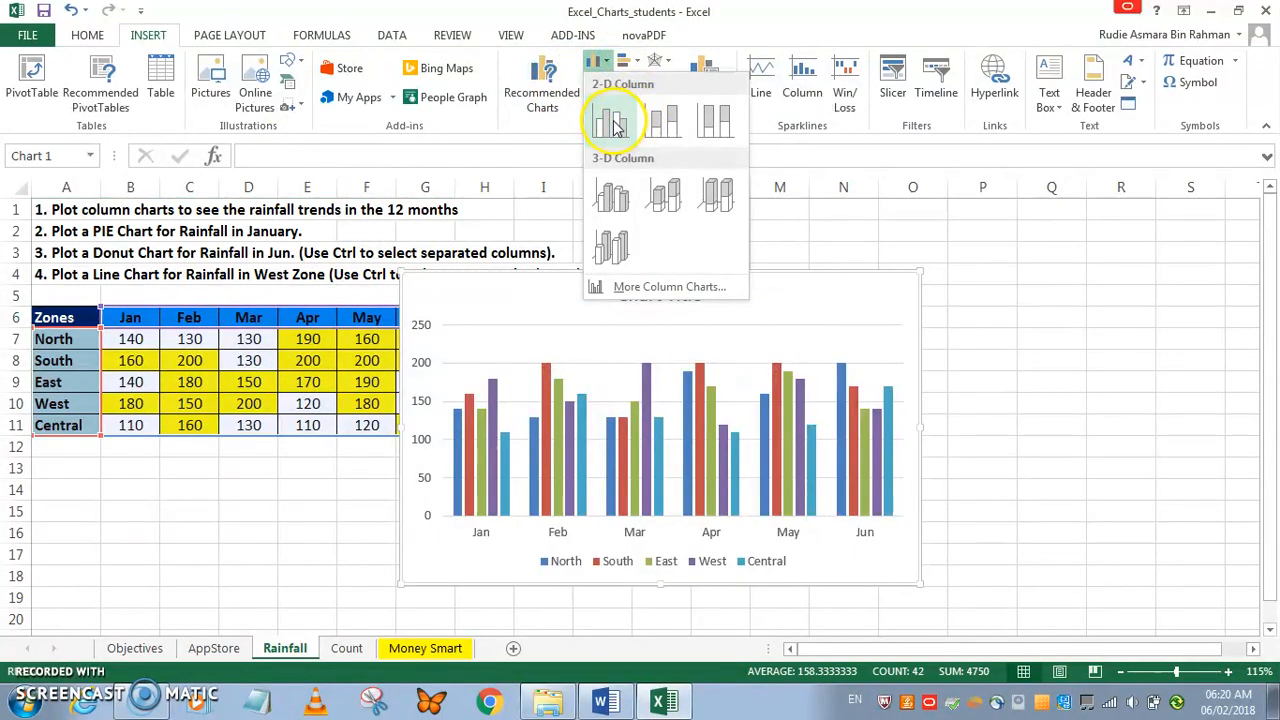
pyautogui.click(615, 125)
# Step: Move the column chart below the rainfall table so its upper-left corner sits near cell A13
pyautogui.scroll(-3, 771, 234)
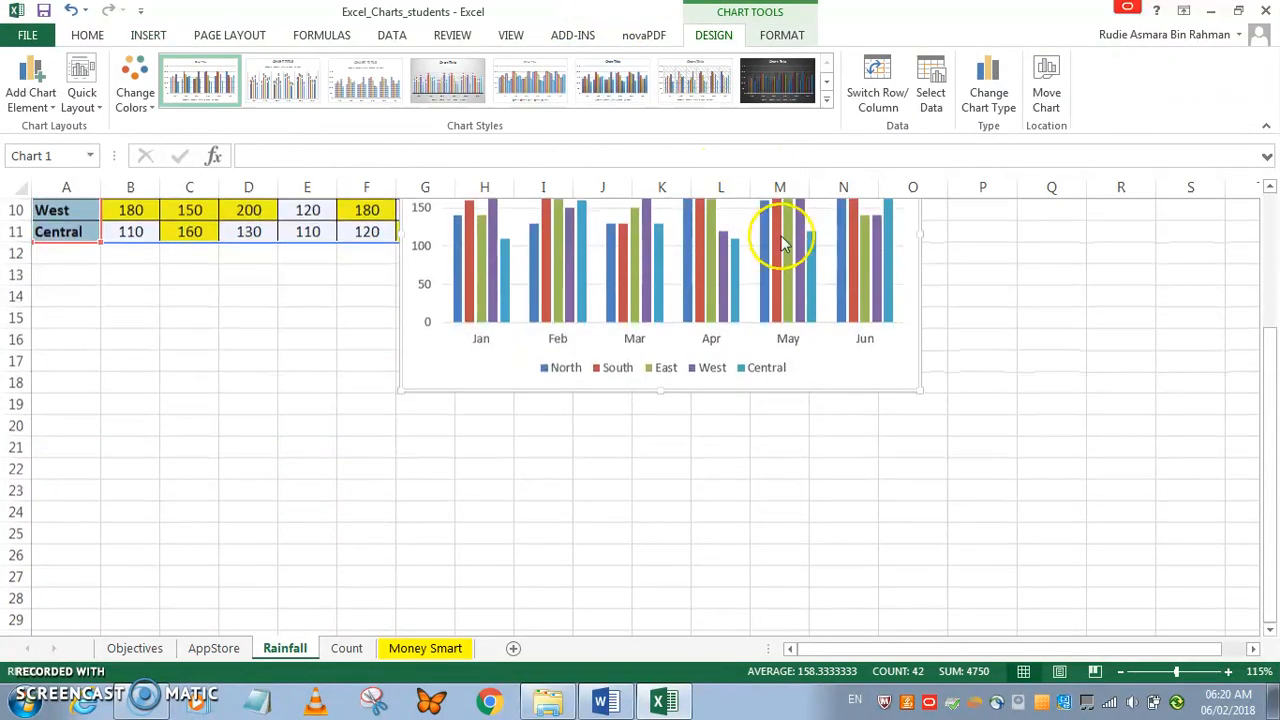
pyautogui.scroll(2, 829, 277)
pyautogui.moveTo(853, 255); pyautogui.dragTo(486, 434)
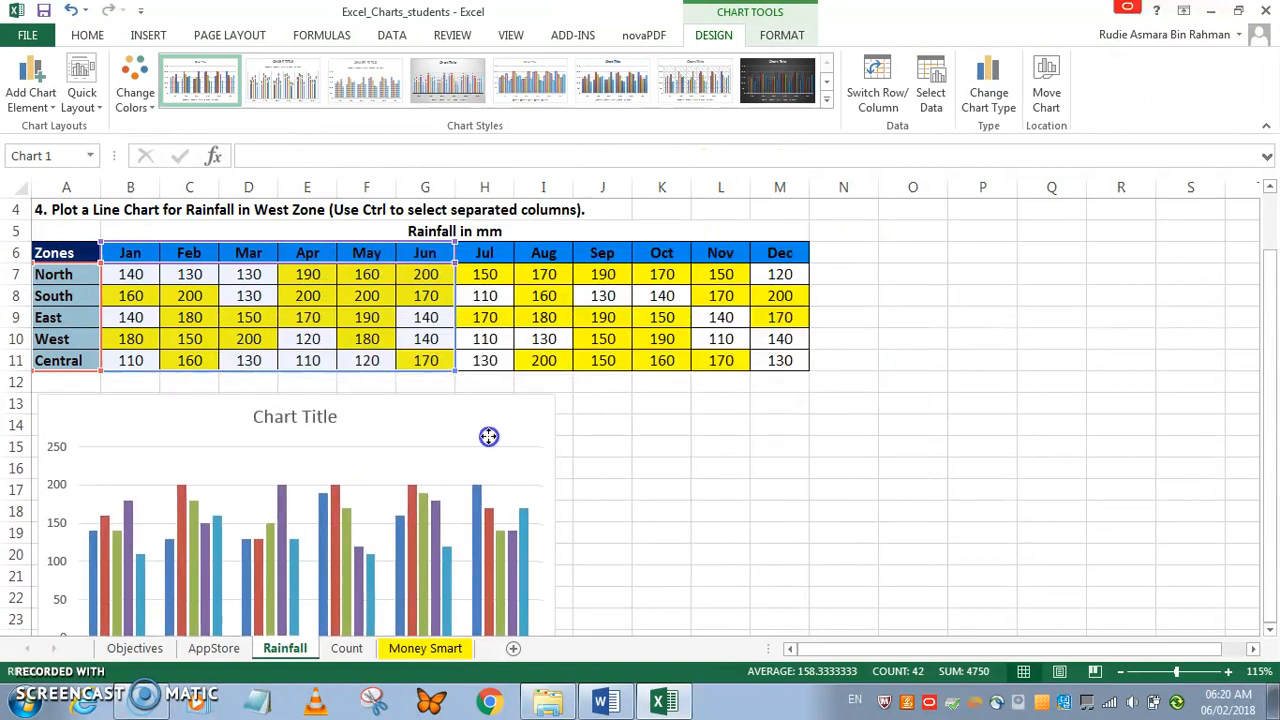
# Step: Widen the column chart to the right edge of column J and hide its primary horizontal axis
pyautogui.scroll(-2, 563, 403)
pyautogui.moveTo(558, 416); pyautogui.dragTo(630, 411)
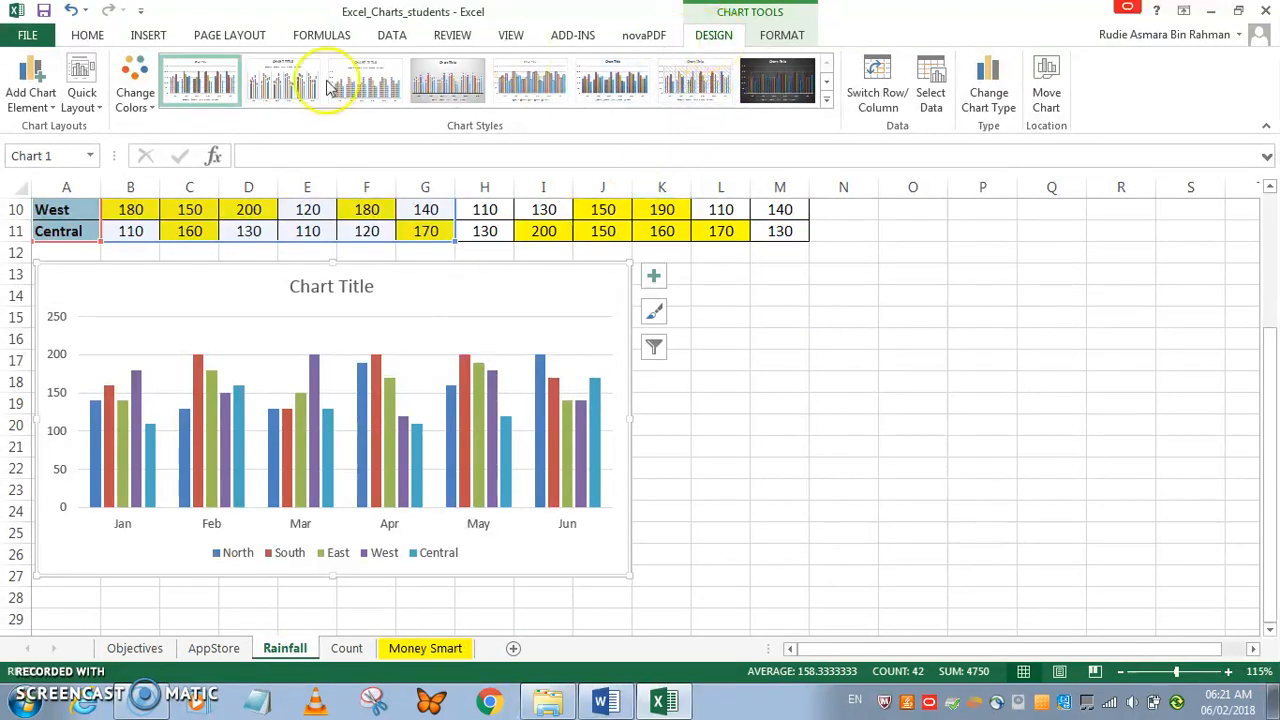
pyautogui.click(44, 103)
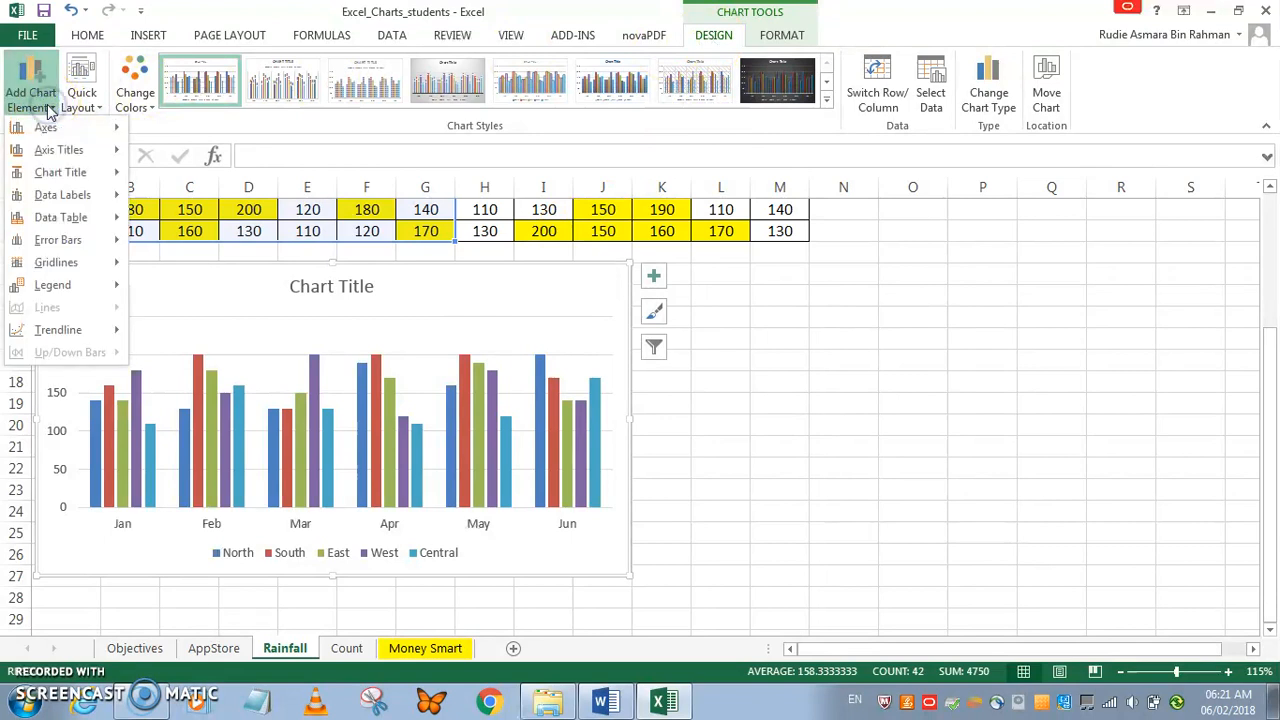
pyautogui.moveTo(57, 131)
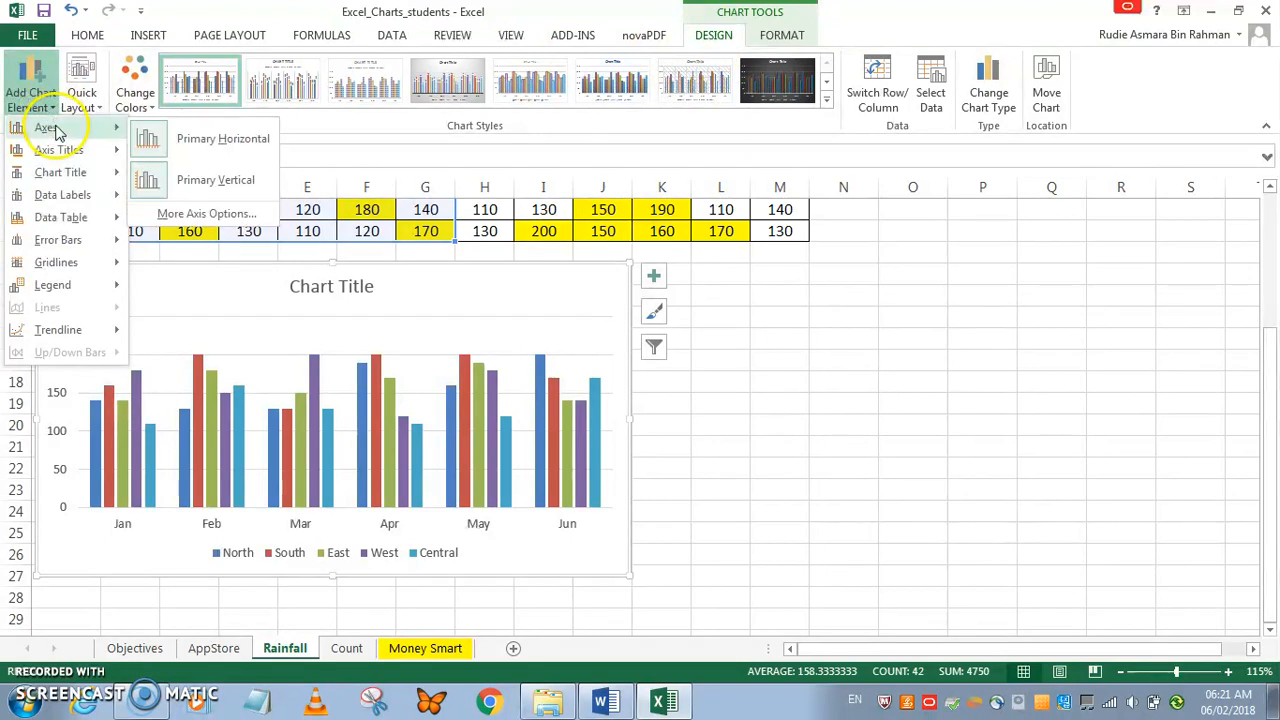
pyautogui.click(202, 142)
# Step: Change the column chart's title to "Rainfall (mm) from January to June"
pyautogui.click(344, 287)
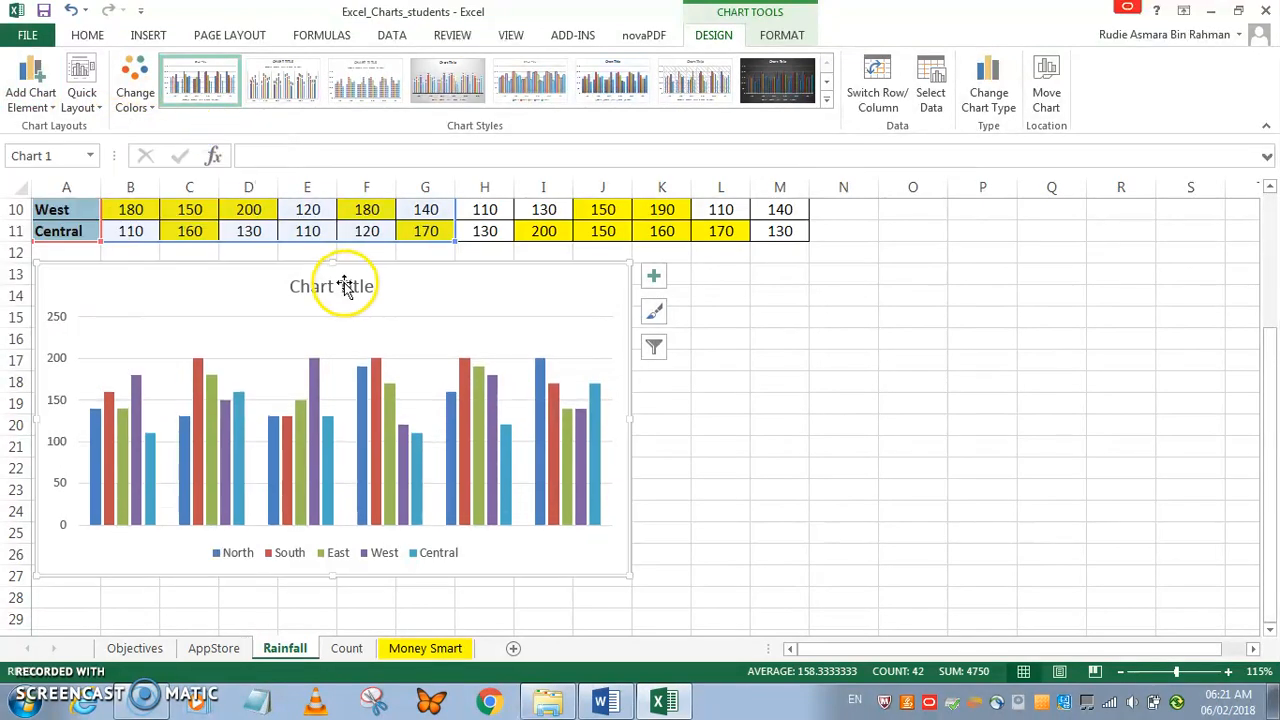
pyautogui.doubleClick(345, 285)
pyautogui.tripleClick(315, 286)
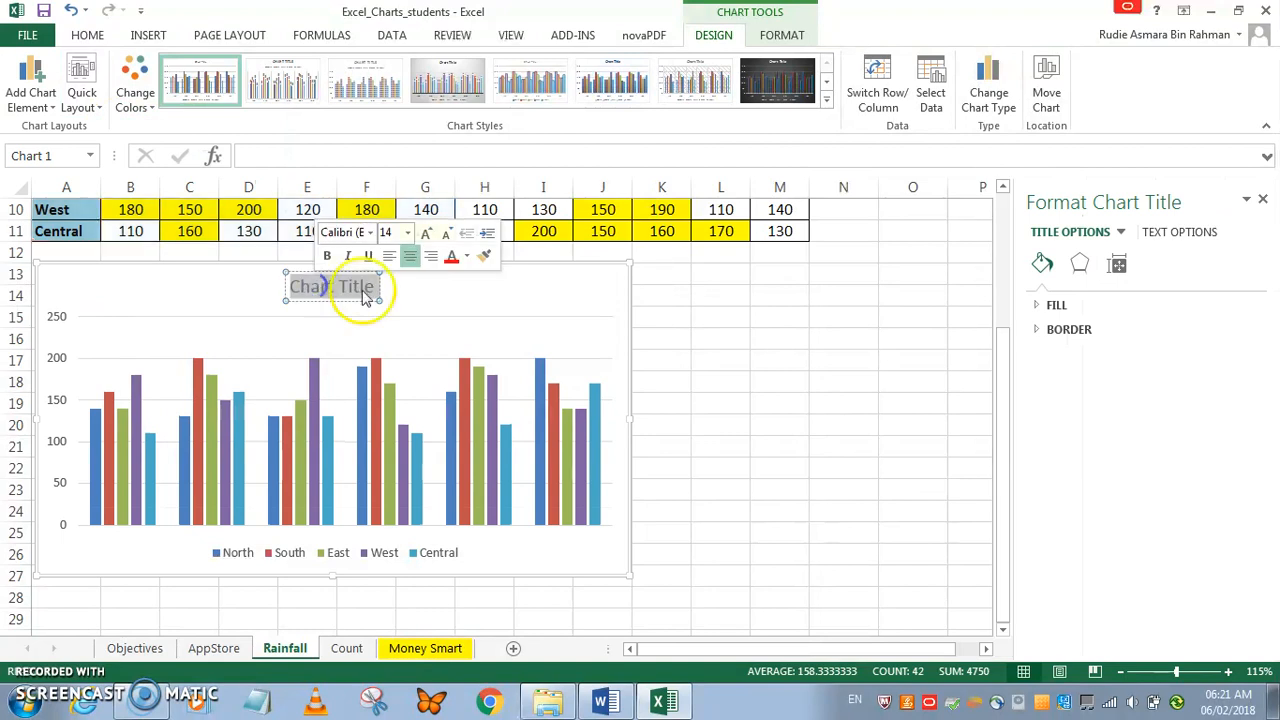
pyautogui.write('Rain')
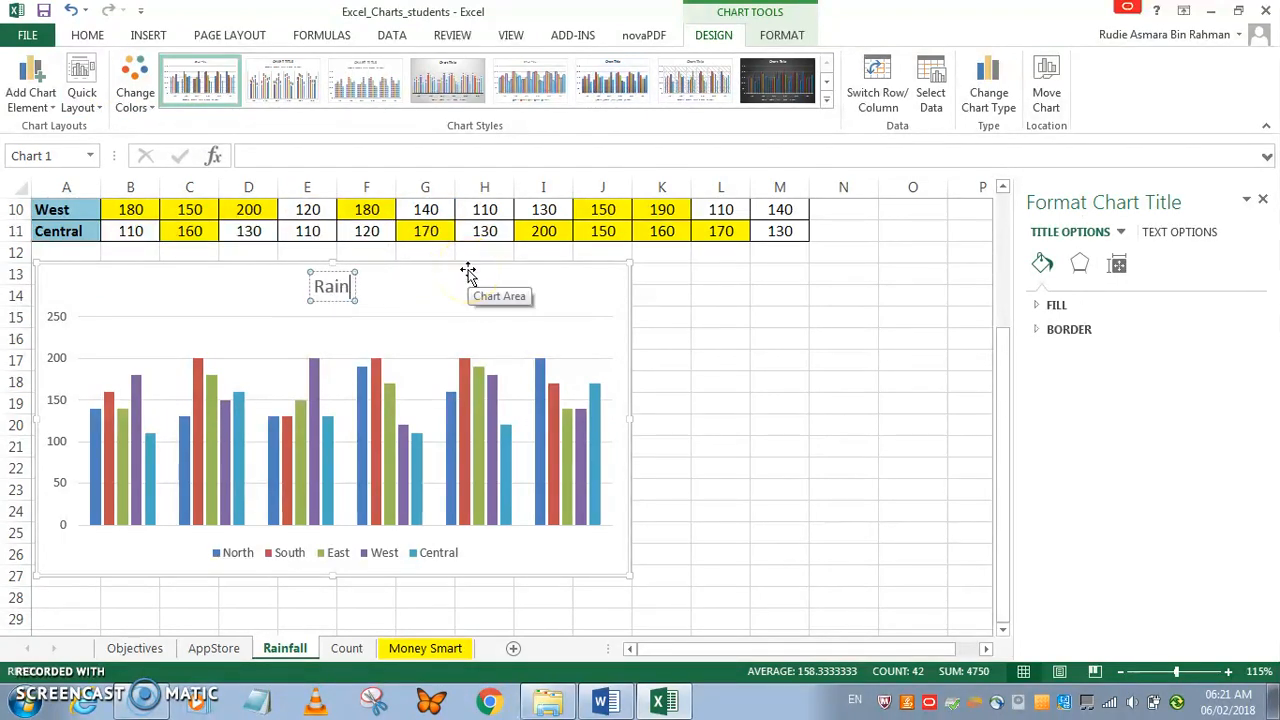
pyautogui.write('fall (mm) from Januar to')
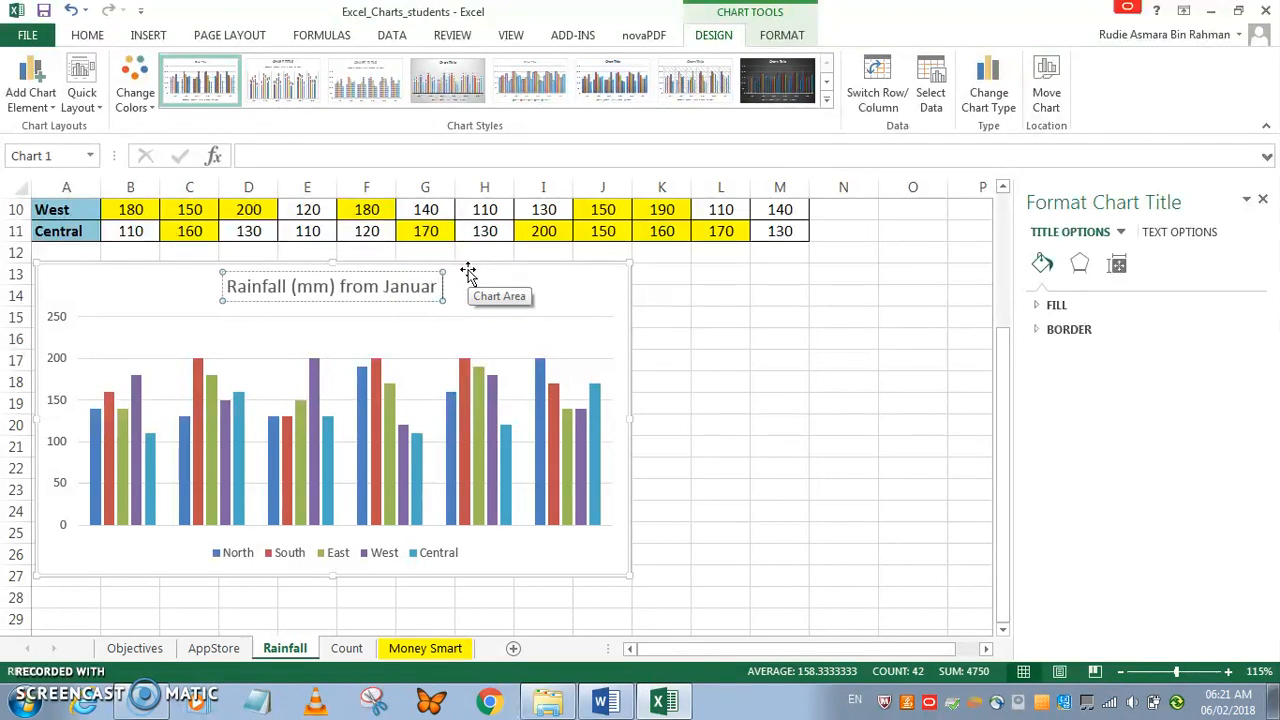
pyautogui.press('BackSpace')
pyautogui.press('BackSpace')
pyautogui.press('BackSpace')
pyautogui.write('y to June')
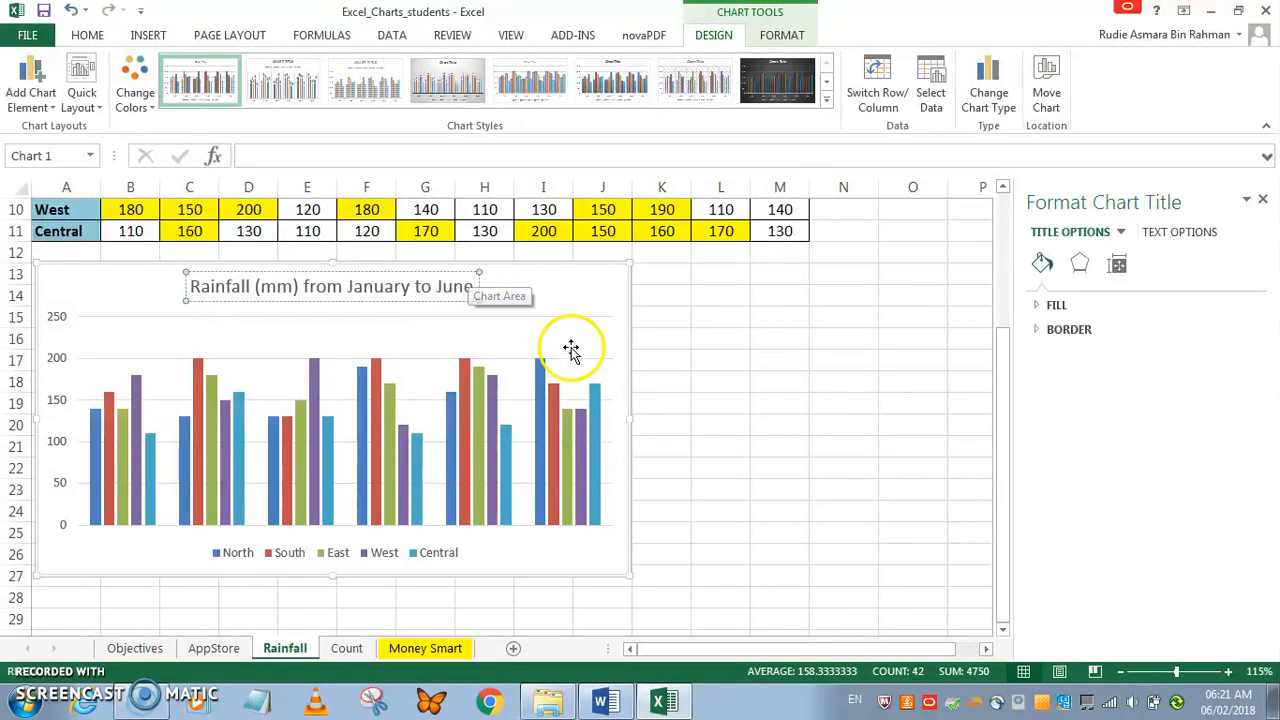
pyautogui.click(723, 423)
# Step: Add data labels at the outside end of all columns in the chart
pyautogui.click(554, 354)
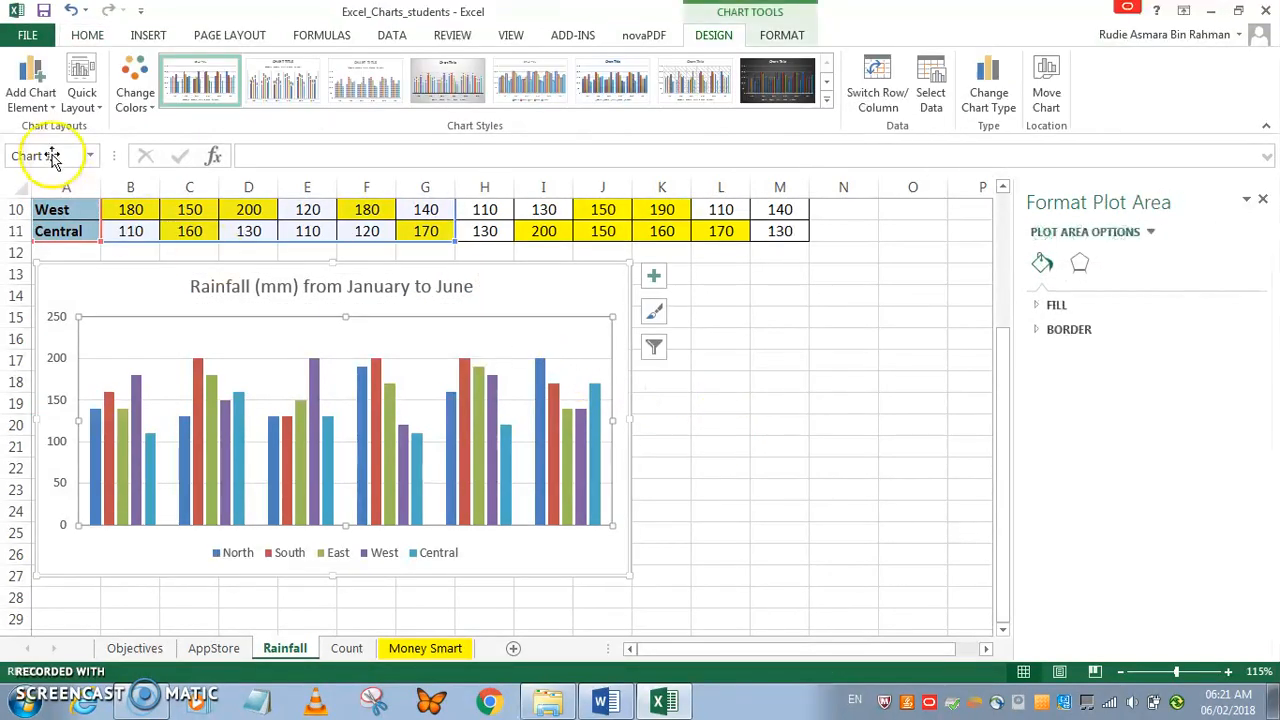
pyautogui.click(38, 100)
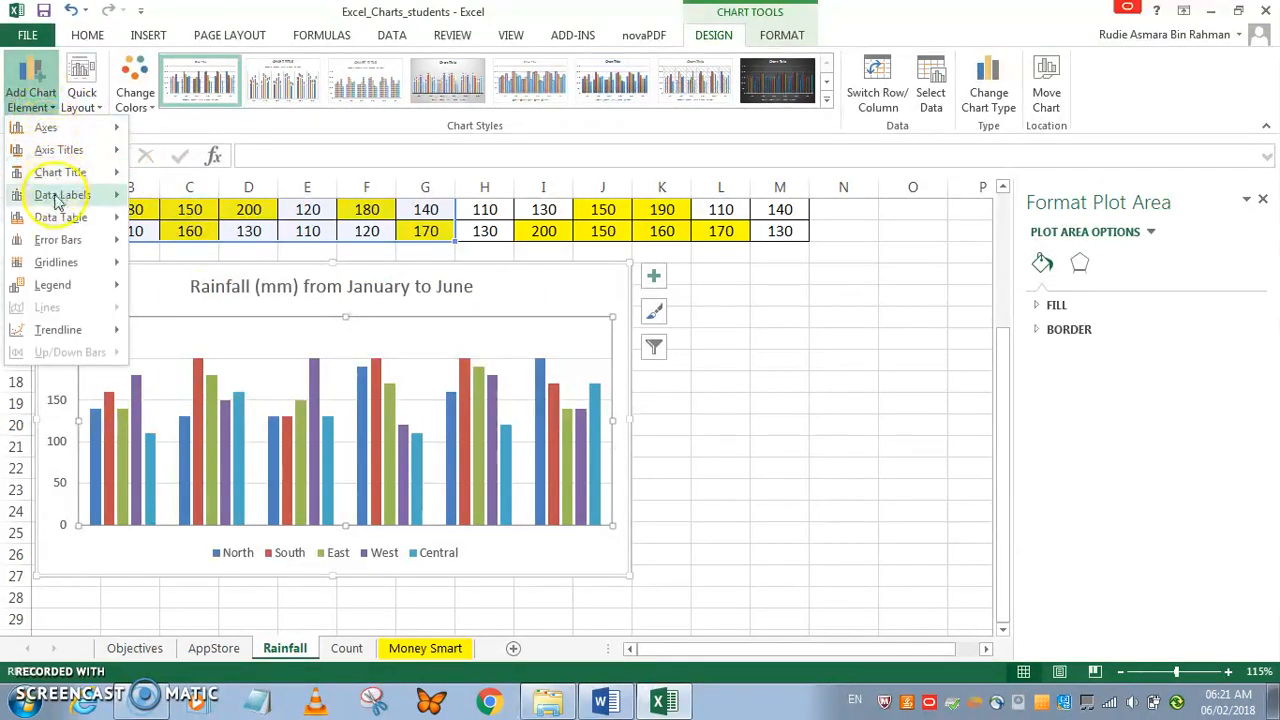
pyautogui.moveTo(64, 205)
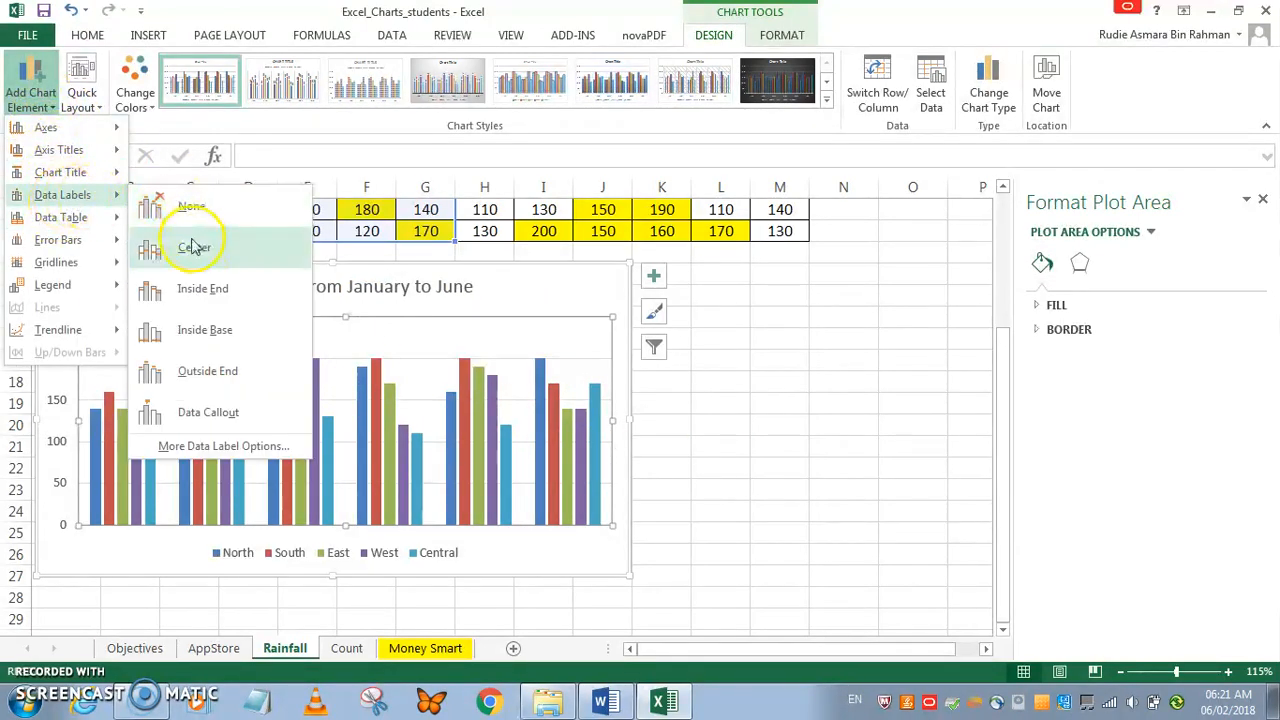
pyautogui.click(193, 376)
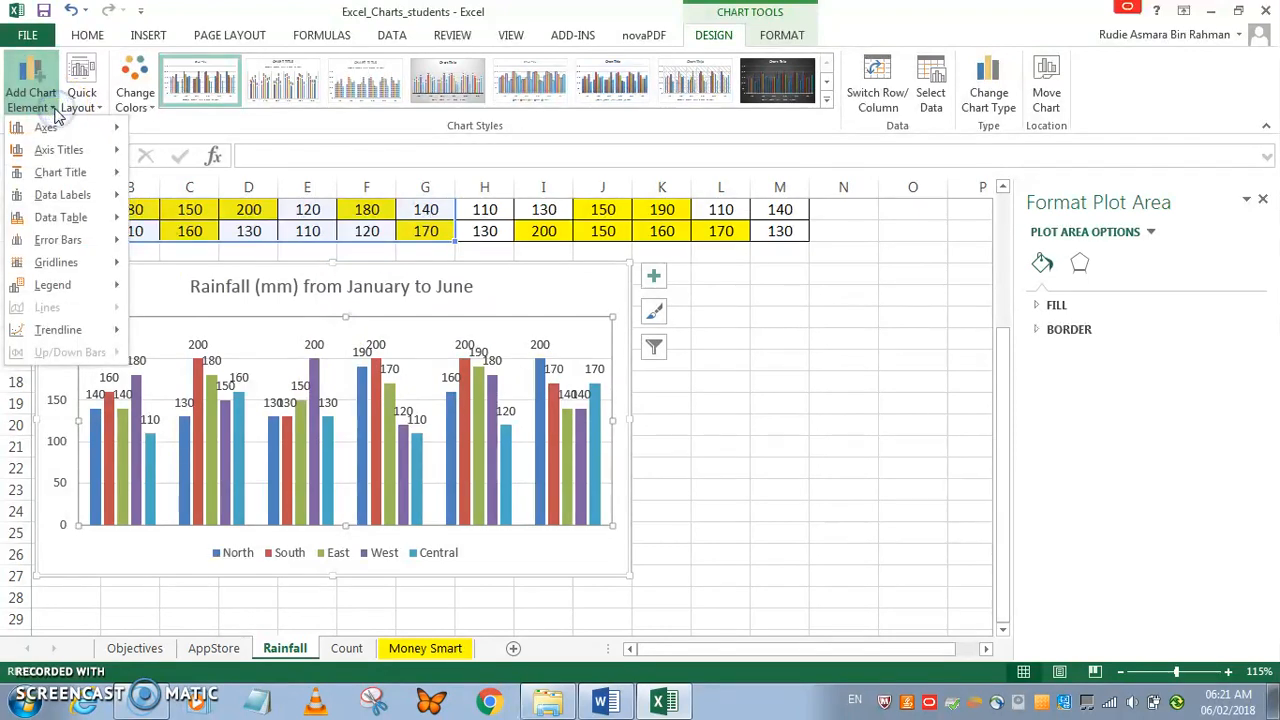
# Step: Add a primary horizontal axis title to the column chart and set its text to "Months"
pyautogui.click(73, 178)
pyautogui.click(59, 150)
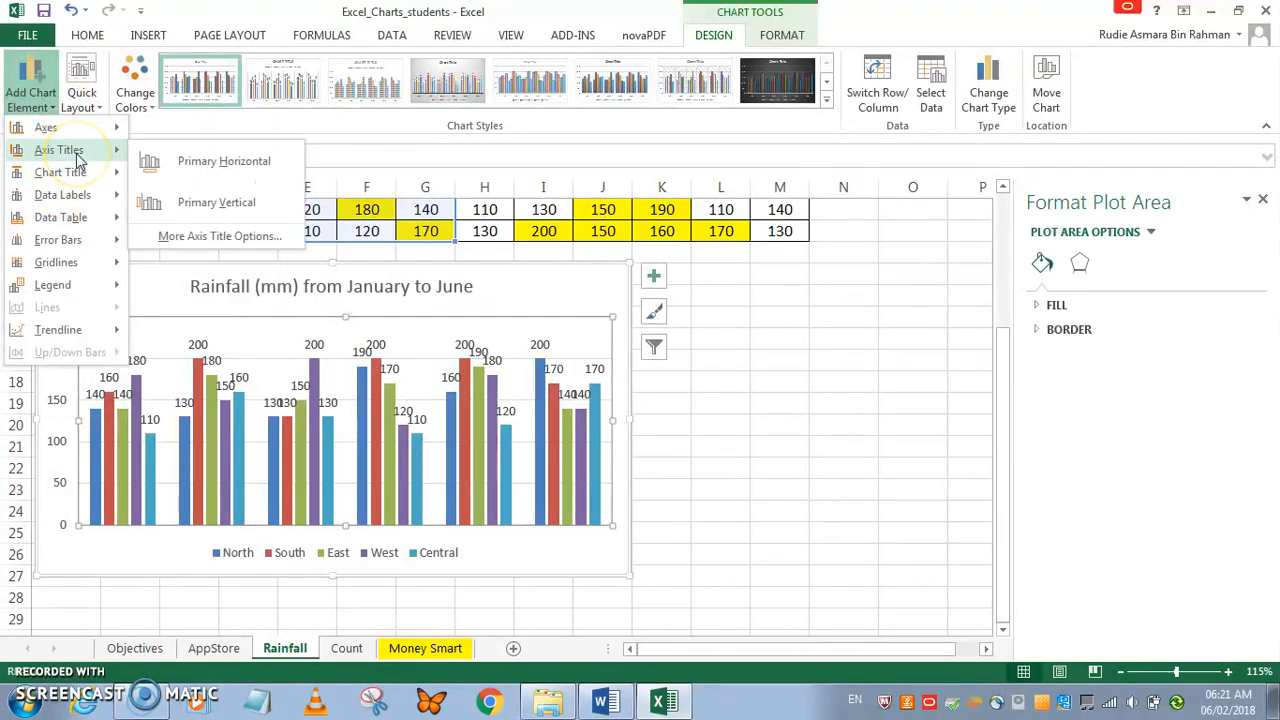
pyautogui.click(200, 163)
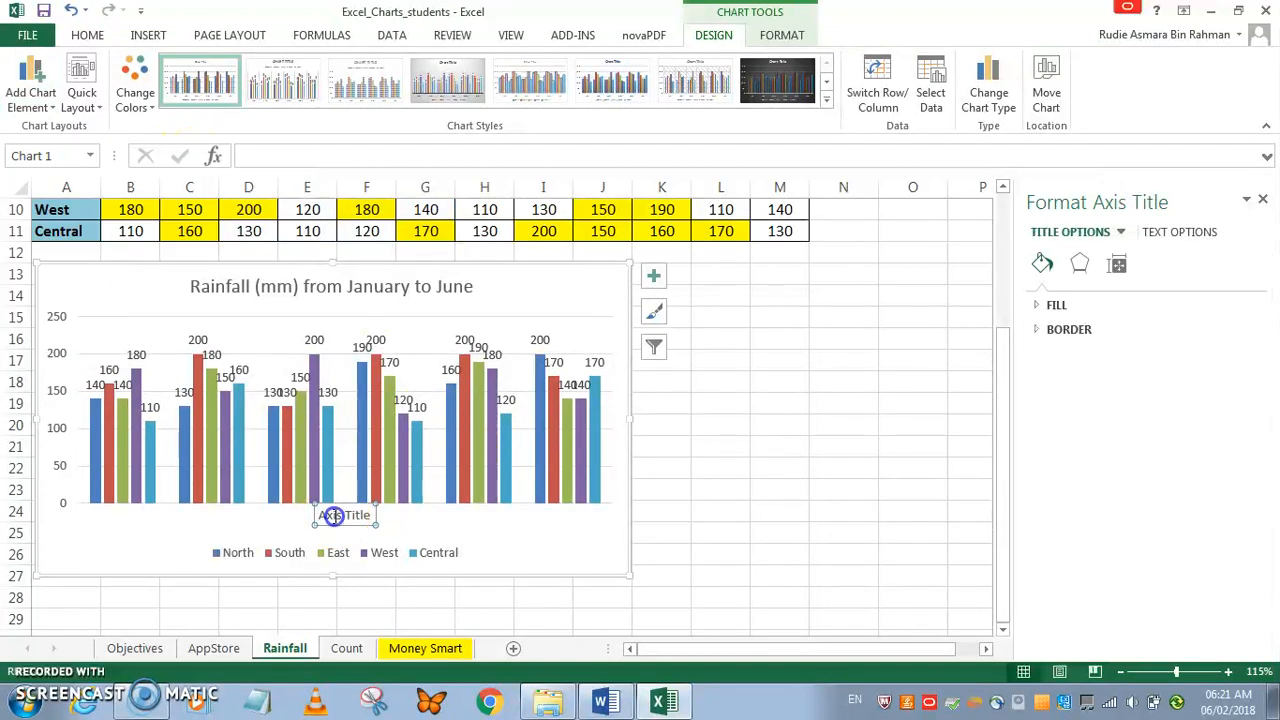
pyautogui.tripleClick(334, 516)
pyautogui.doubleClick(335, 517)
pyautogui.tripleClick(334, 518)
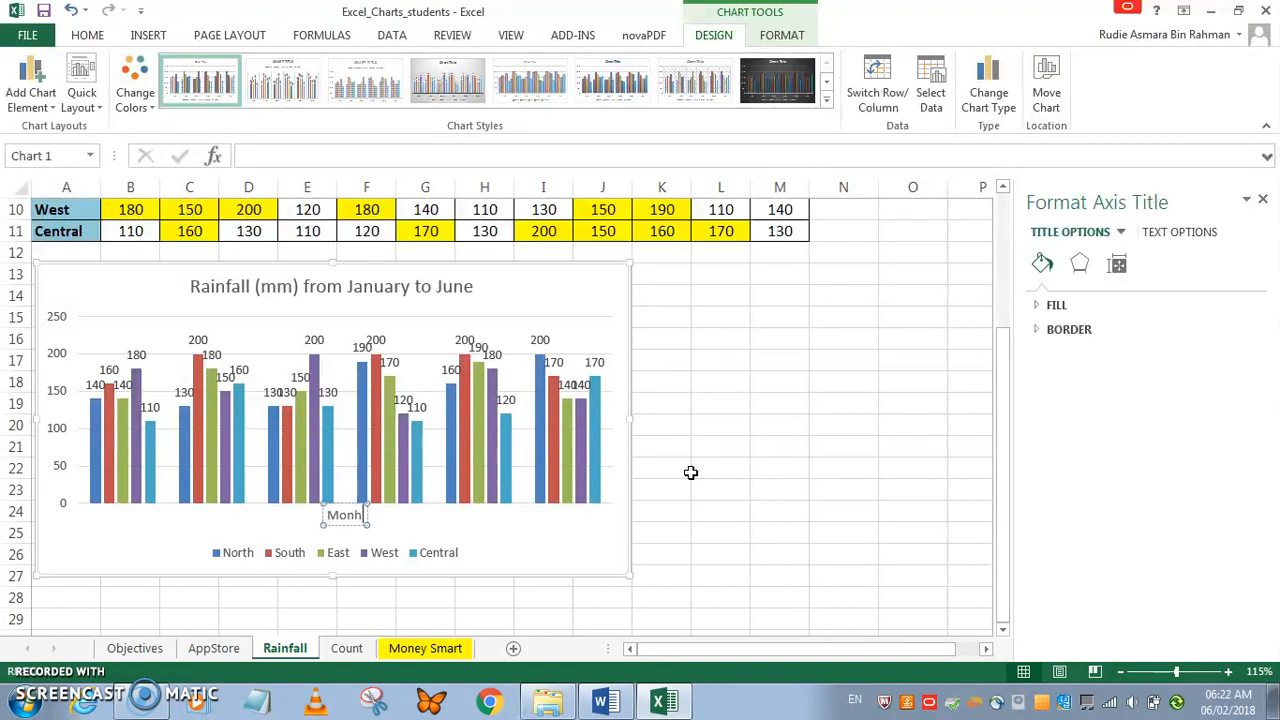
pyautogui.click(790, 479)
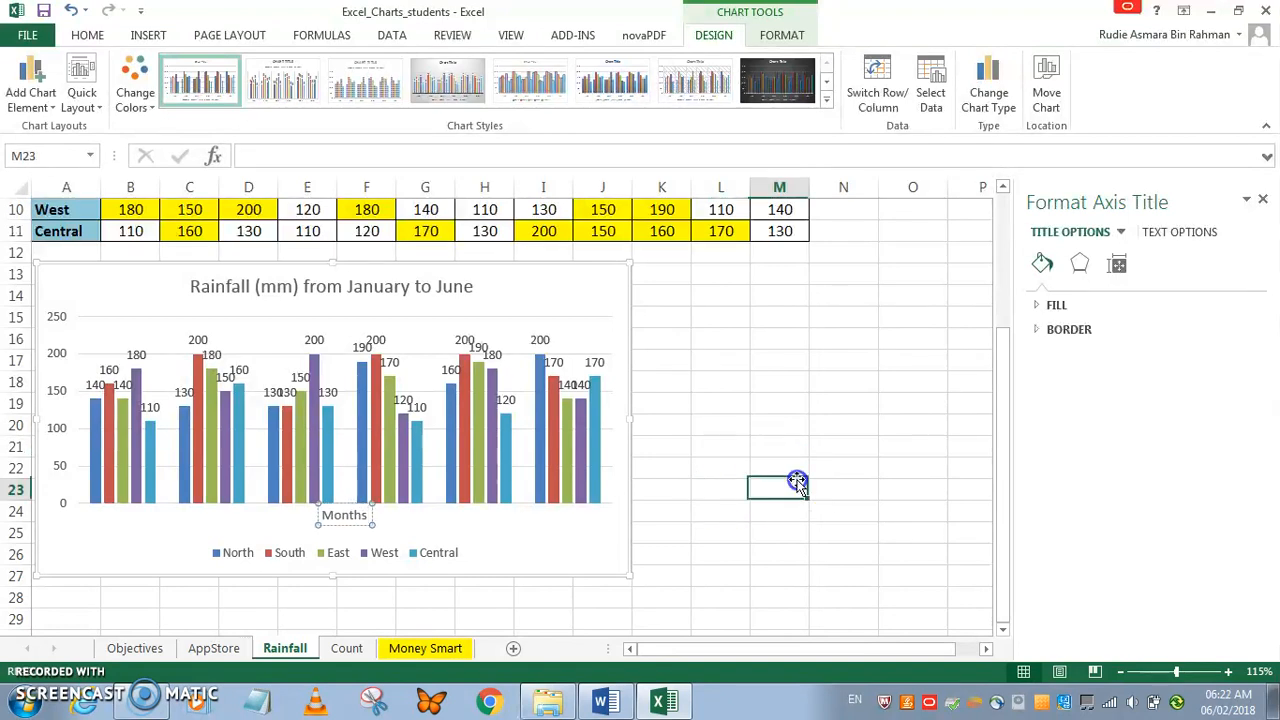
# Step: Add a primary vertical axis title to the column chart and set its text to "Rainfall (mm)"
pyautogui.click(123, 300)
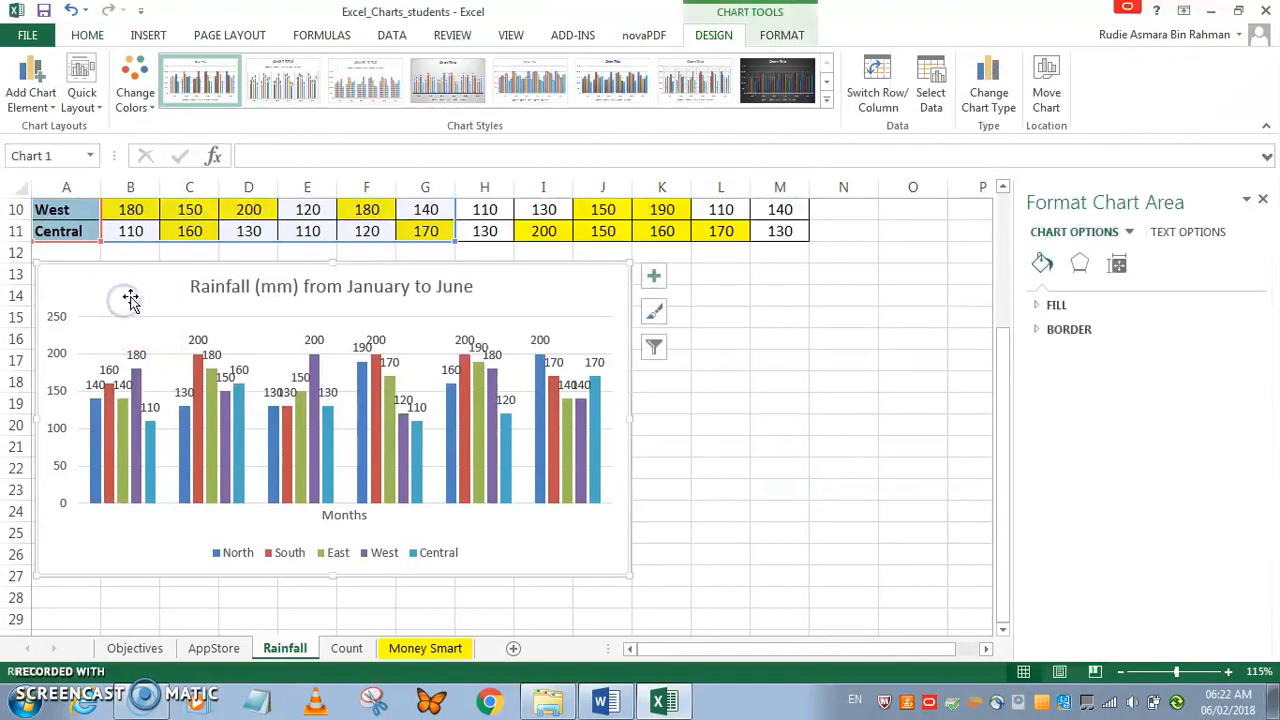
pyautogui.click(44, 108)
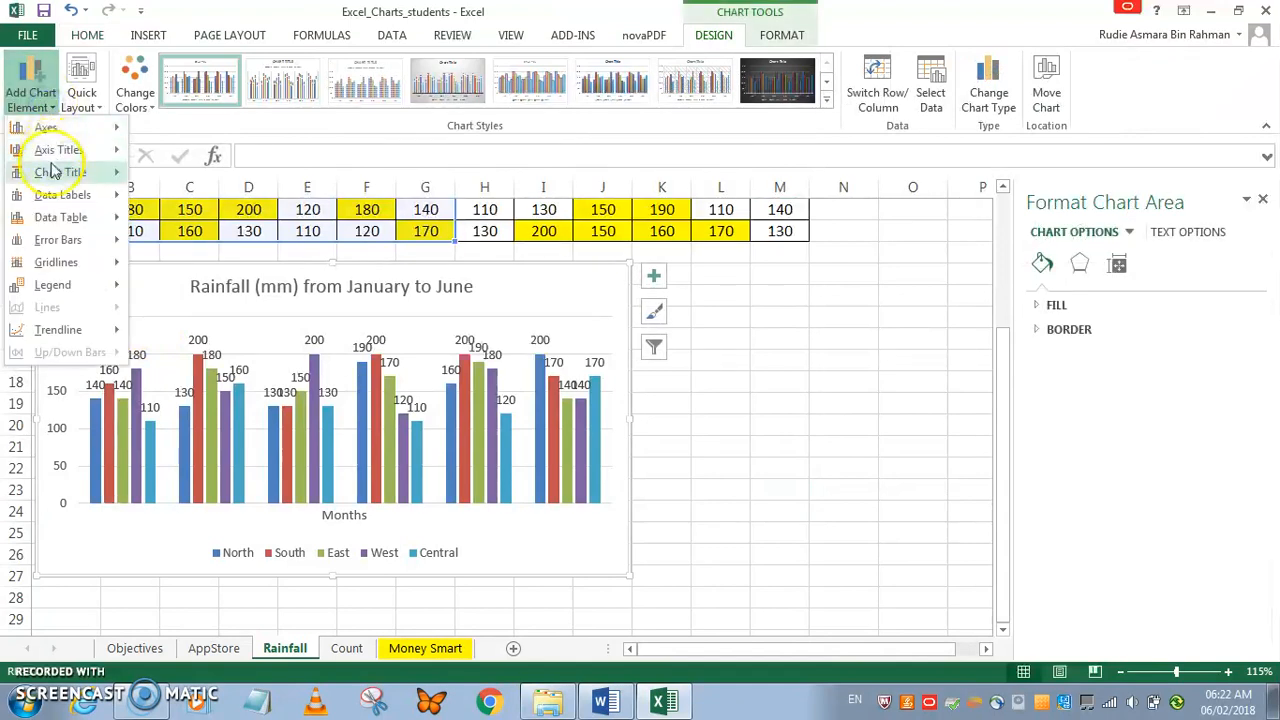
pyautogui.moveTo(60, 150)
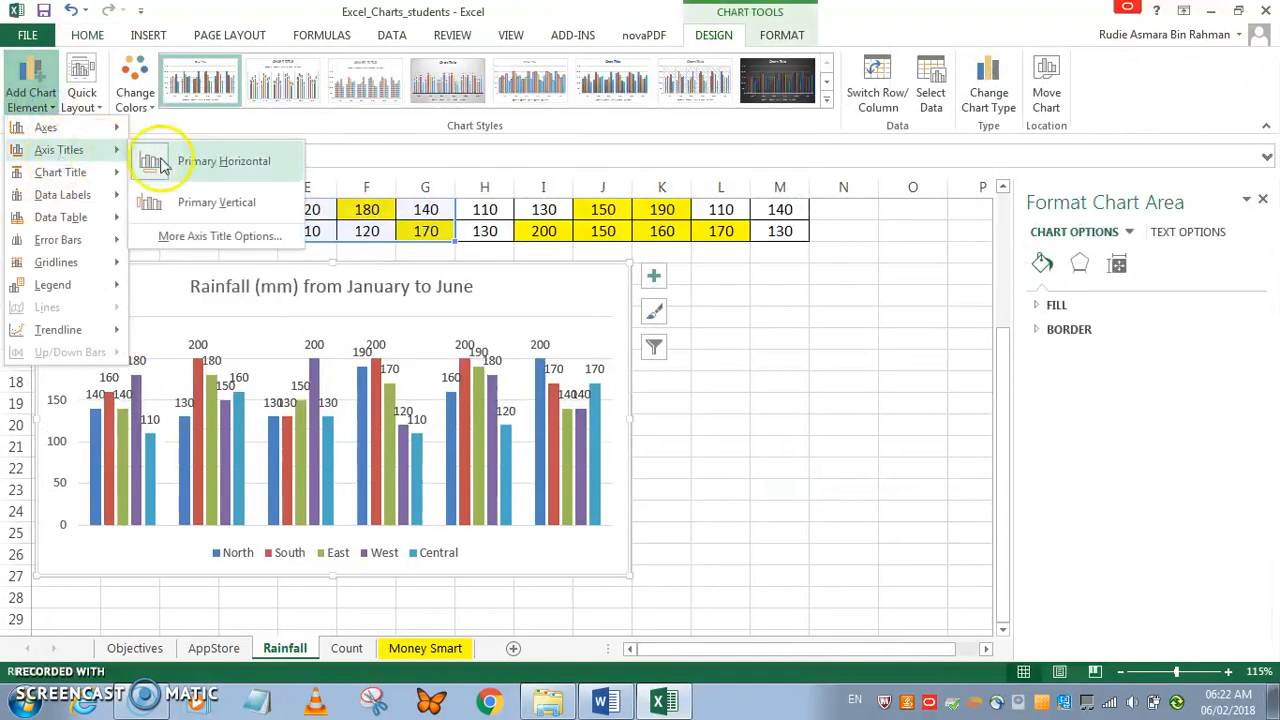
pyautogui.click(200, 203)
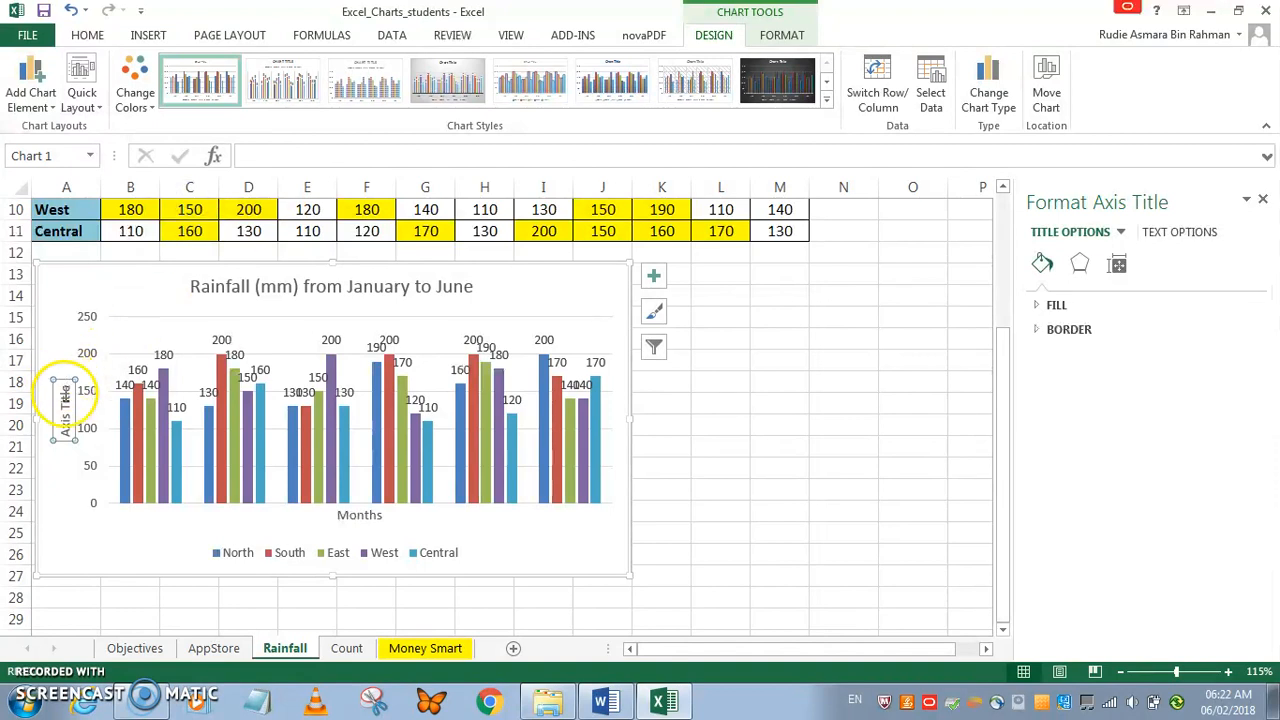
pyautogui.tripleClick(64, 397)
pyautogui.click(67, 395)
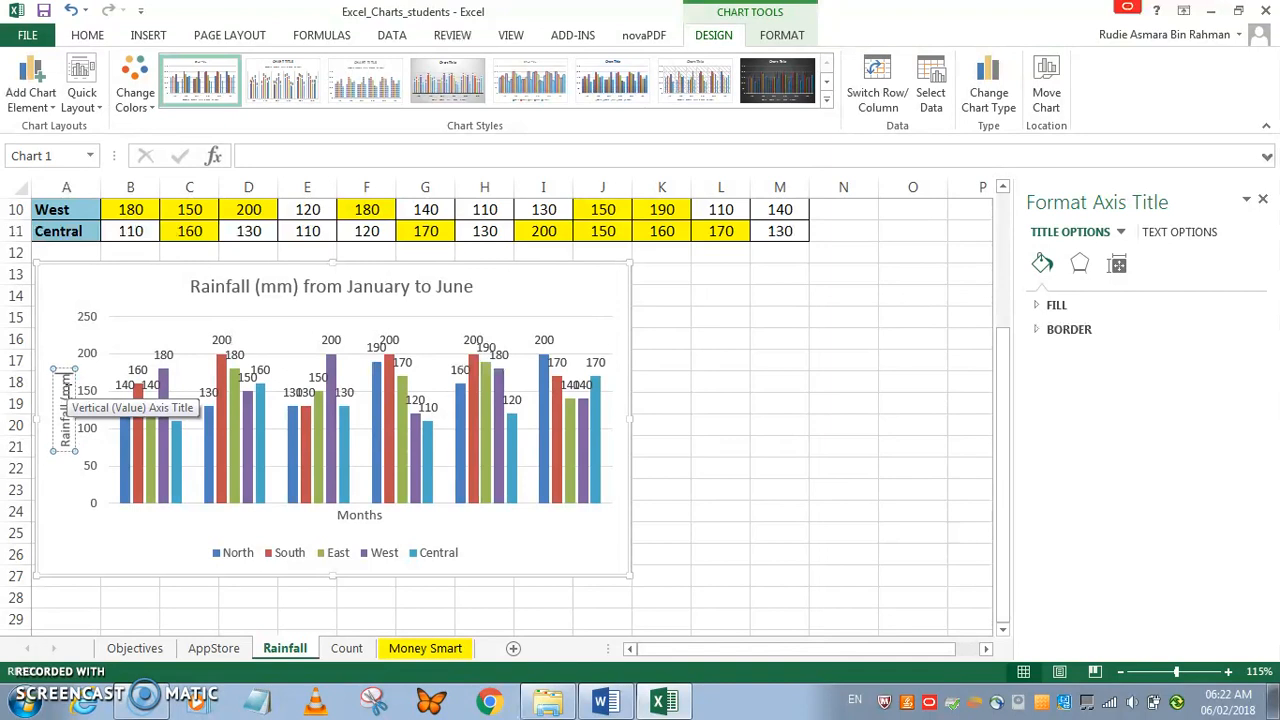
pyautogui.click(702, 466)
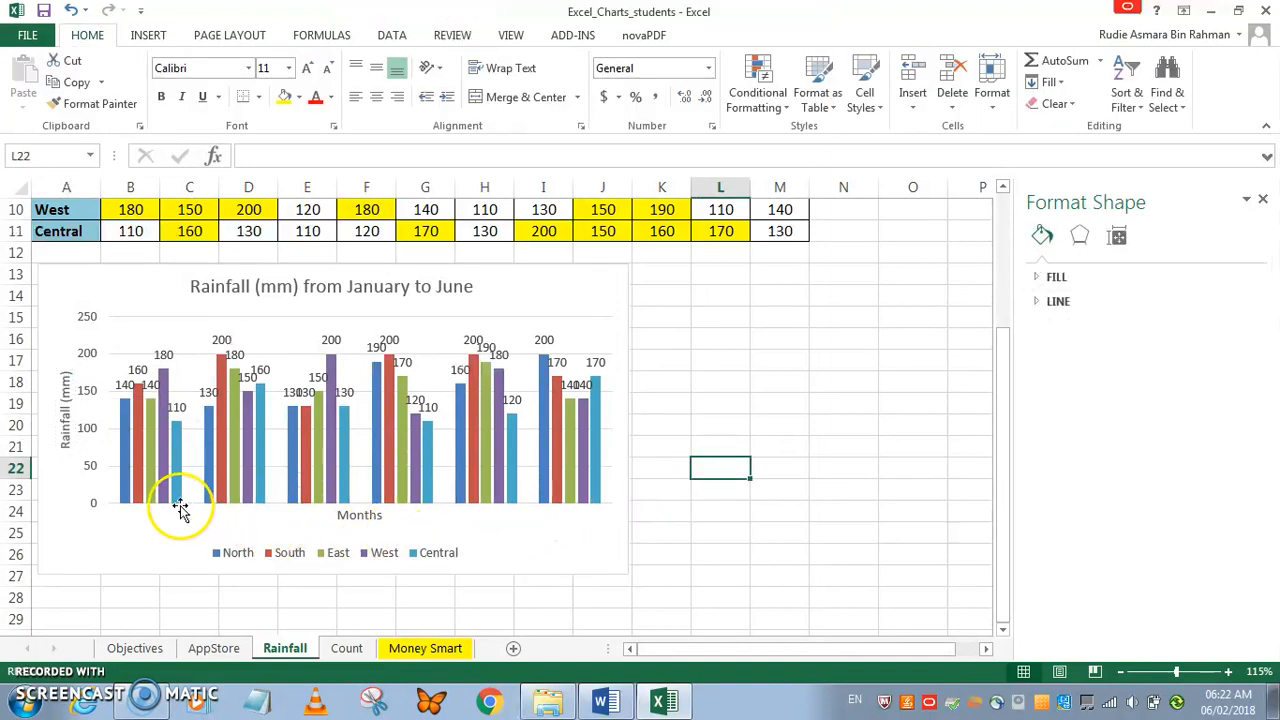
# Step: Add a data table with legend keys beneath the column chart's plot area
pyautogui.click(482, 517)
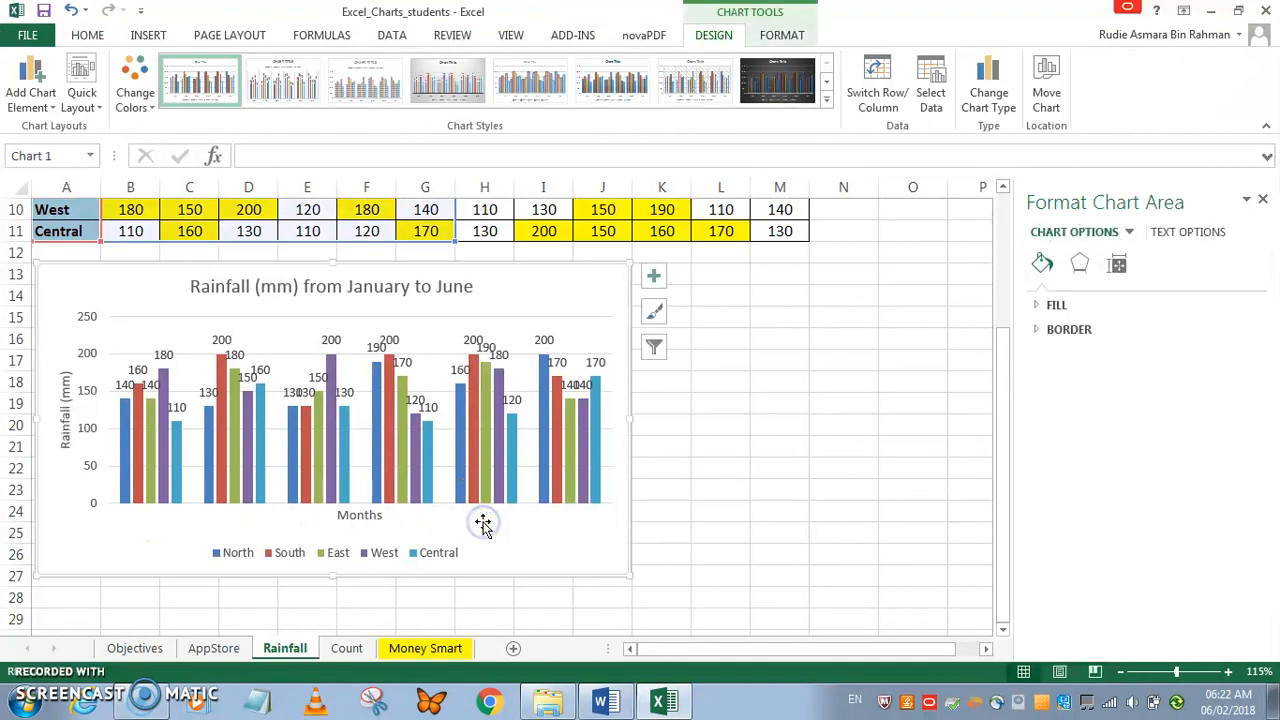
pyautogui.click(28, 90)
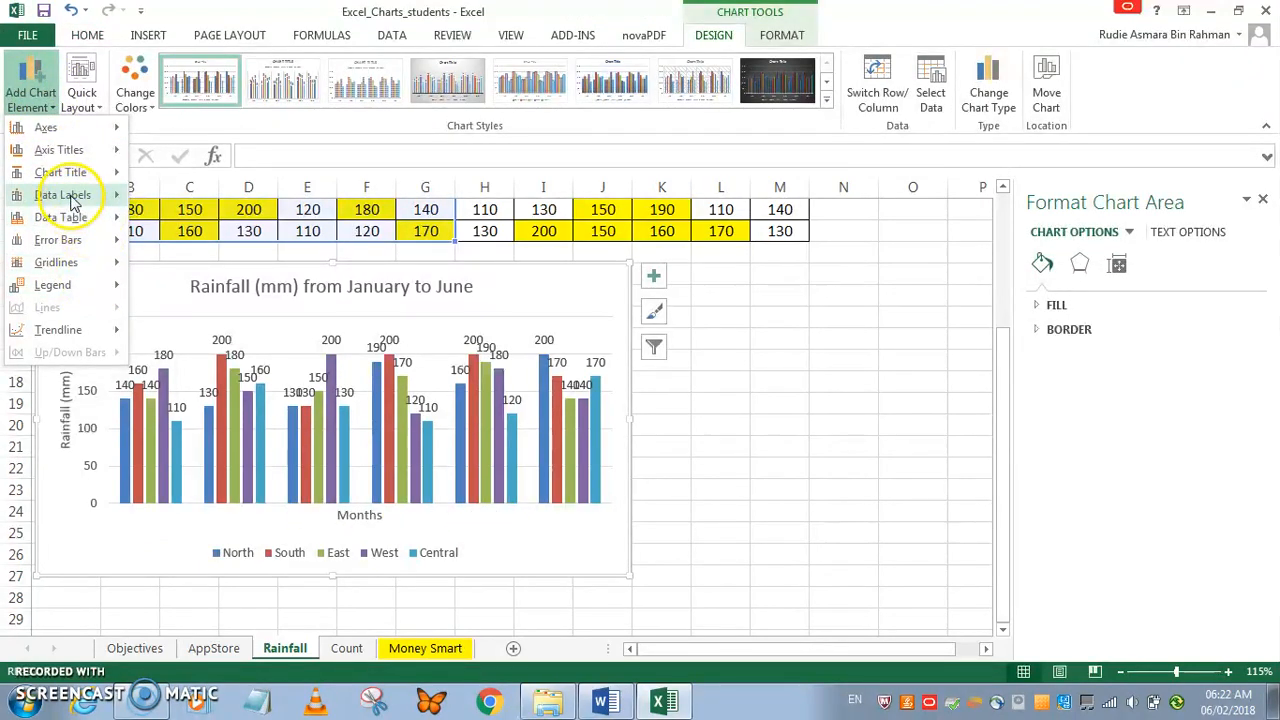
pyautogui.moveTo(80, 178)
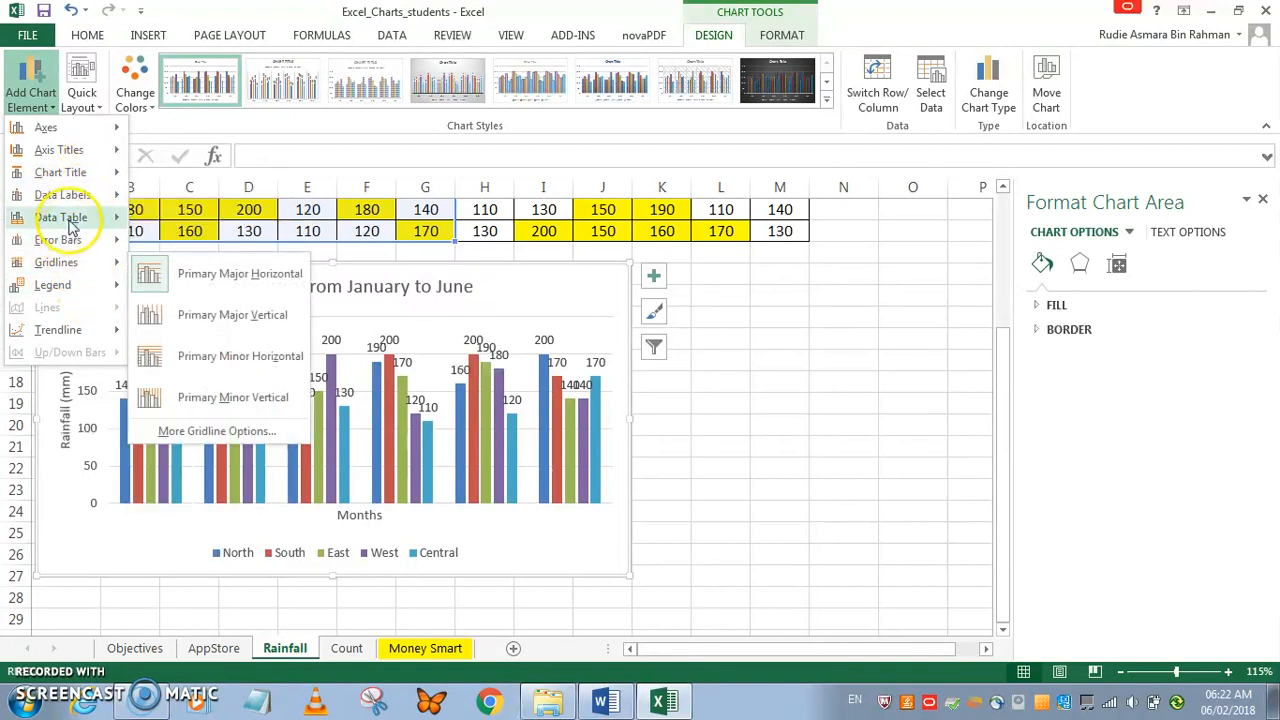
pyautogui.moveTo(70, 222)
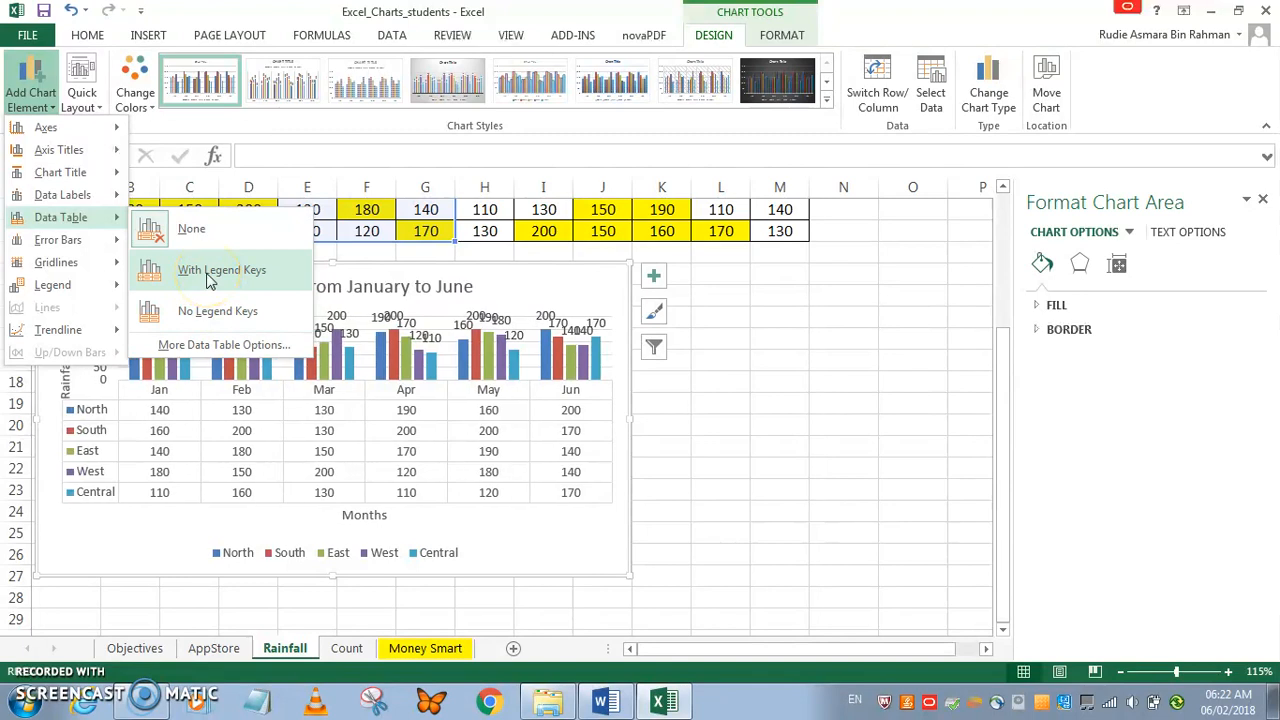
pyautogui.click(210, 279)
# Step: Enlarge the column chart down to about row 30 and across to column M, and deselect it
pyautogui.scroll(-1, 689, 429)
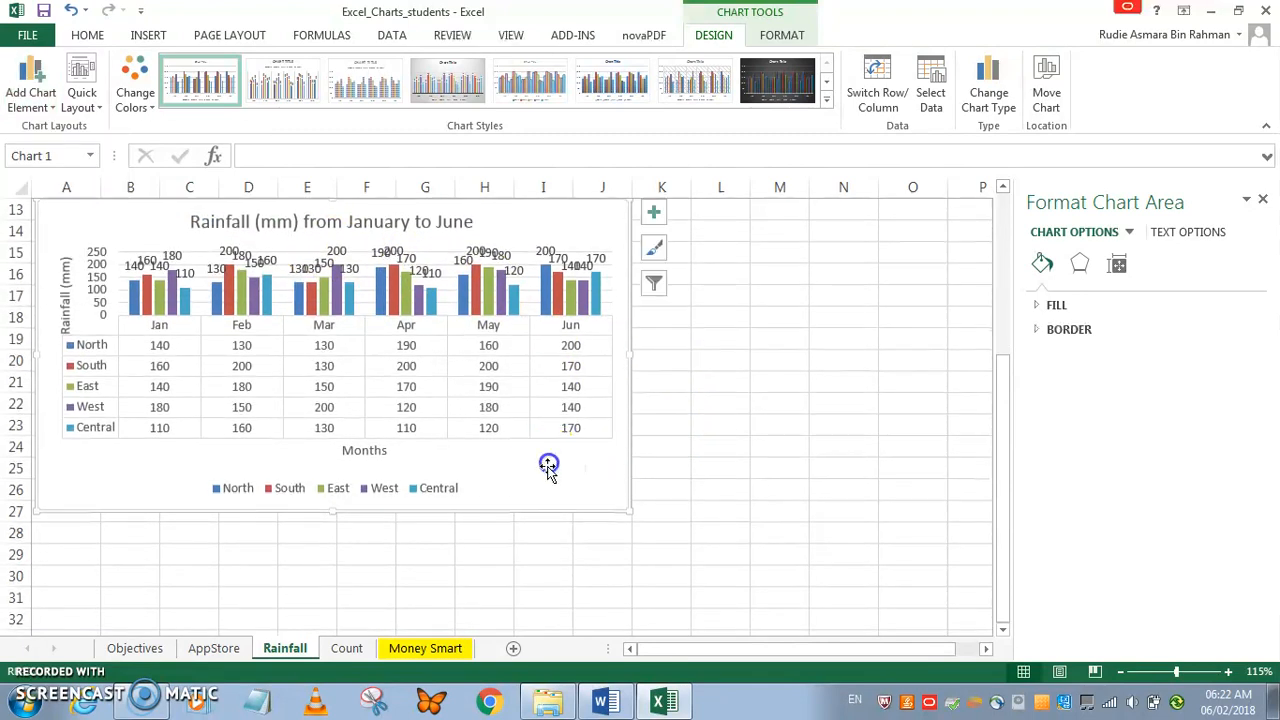
pyautogui.moveTo(335, 510); pyautogui.dragTo(337, 584)
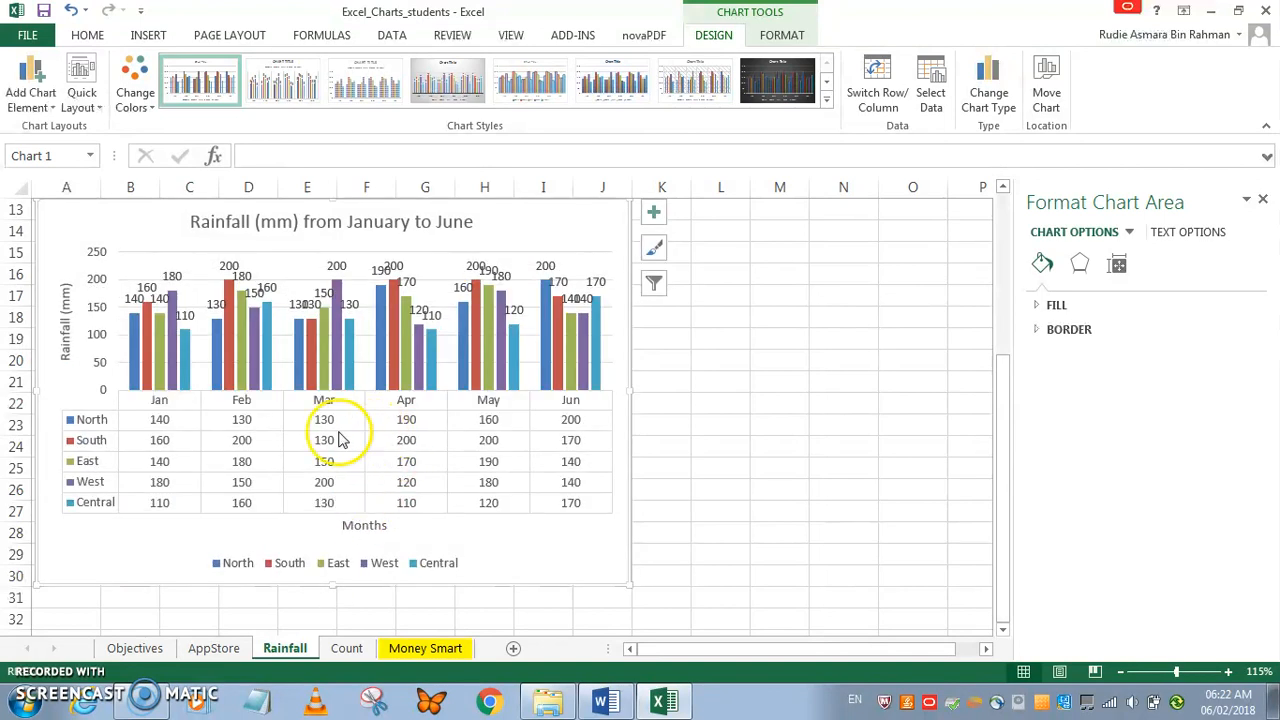
pyautogui.moveTo(628, 390); pyautogui.dragTo(688, 395)
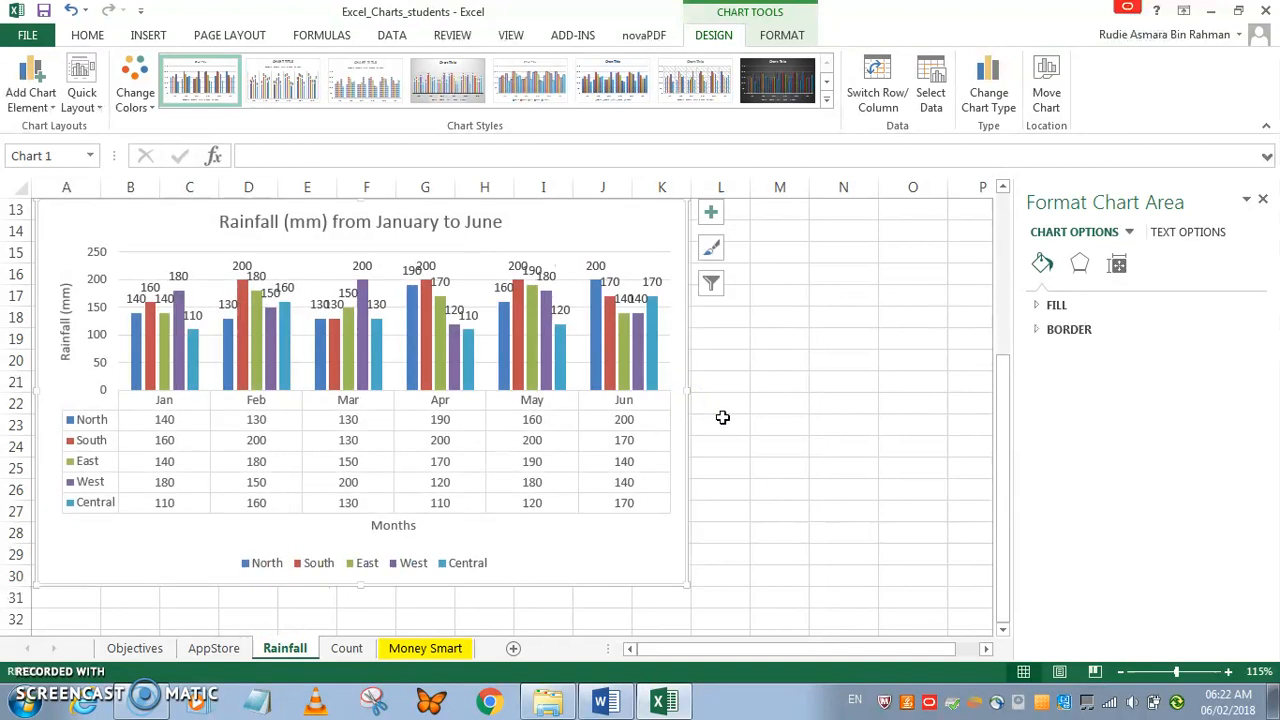
pyautogui.scroll(3, 724, 425)
pyautogui.scroll(-1, 726, 431)
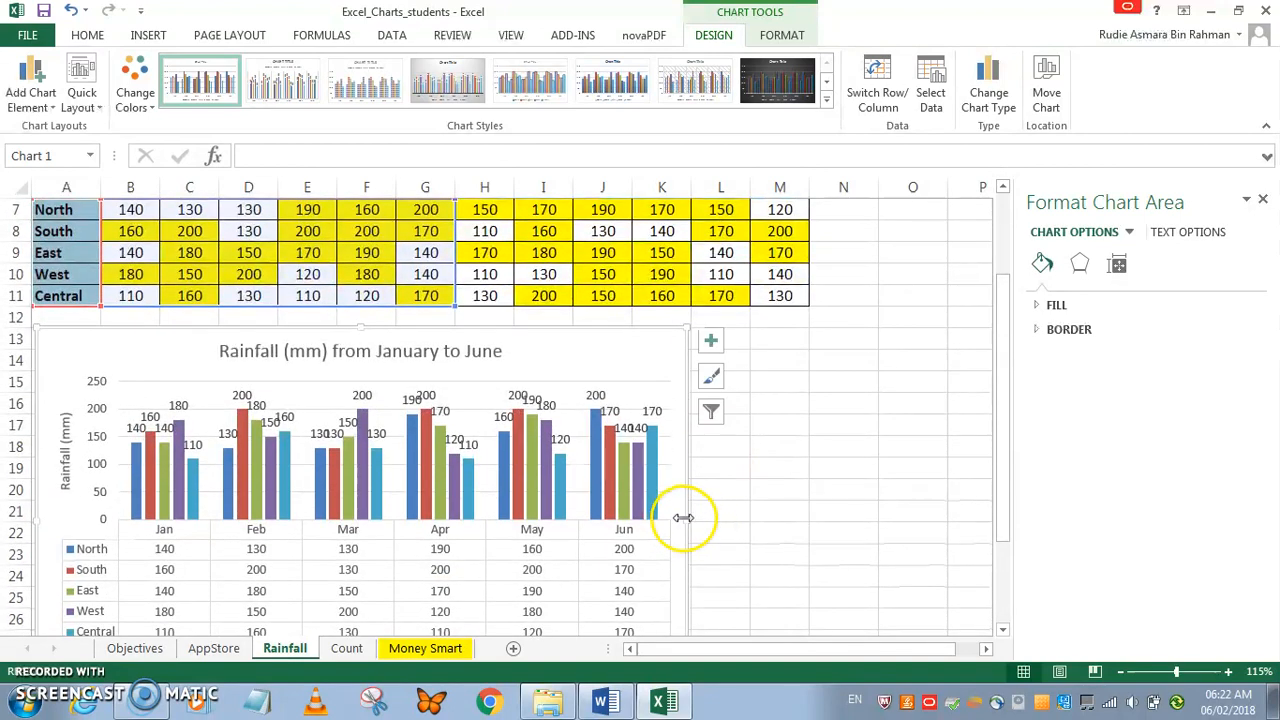
pyautogui.moveTo(686, 517); pyautogui.dragTo(807, 514)
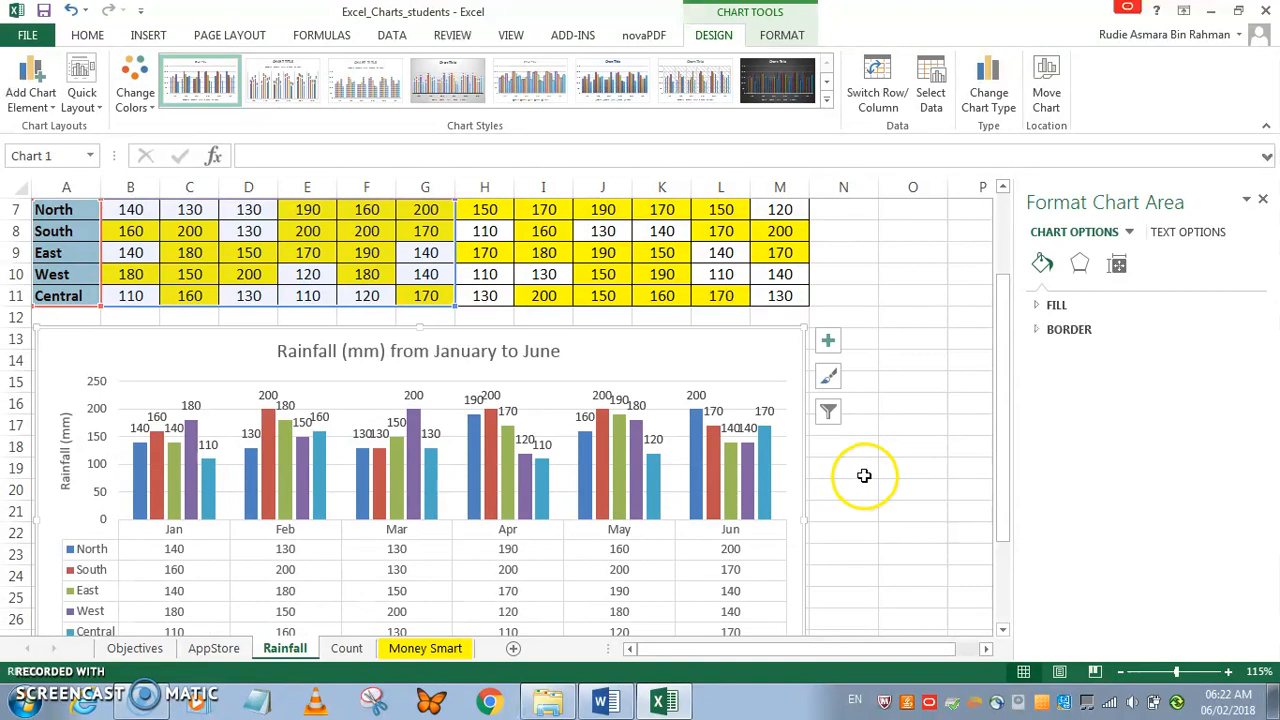
pyautogui.click(864, 477)
pyautogui.scroll(-1, 857, 466)
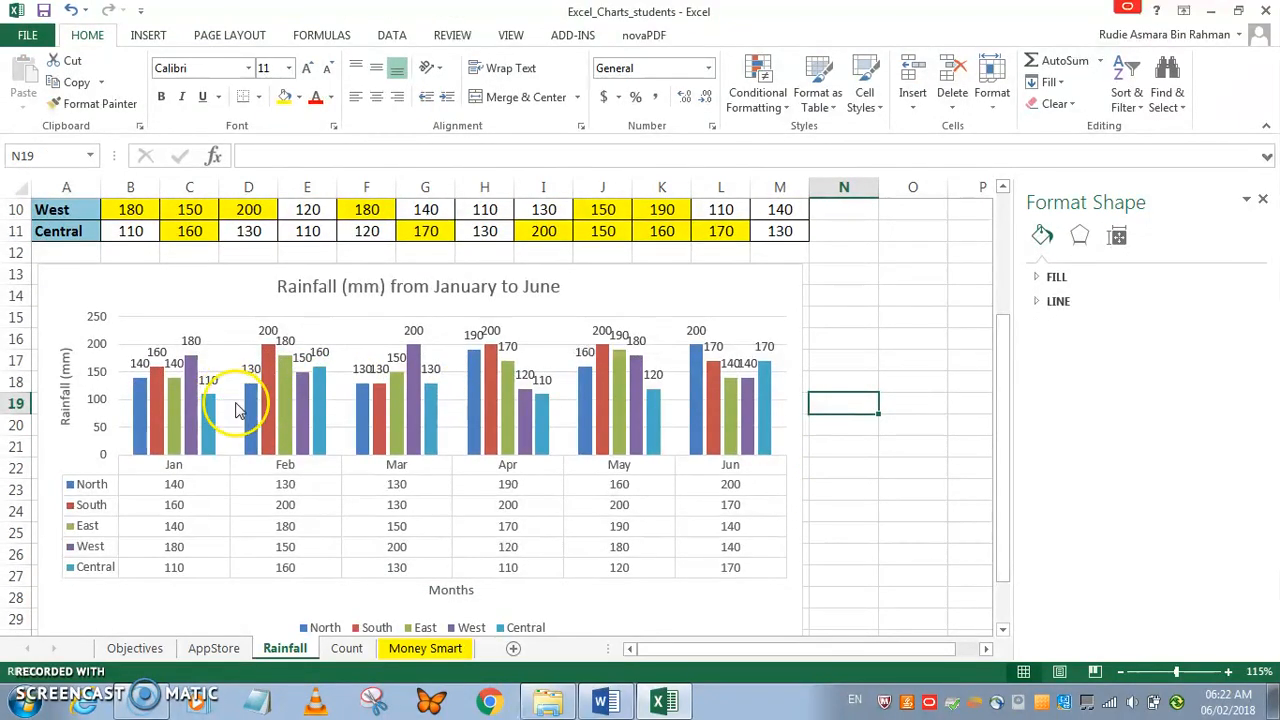
# Step: Check the pie chart instruction above the rainfall table and the zone and January data it calls for
pyautogui.scroll(3, 480, 330)
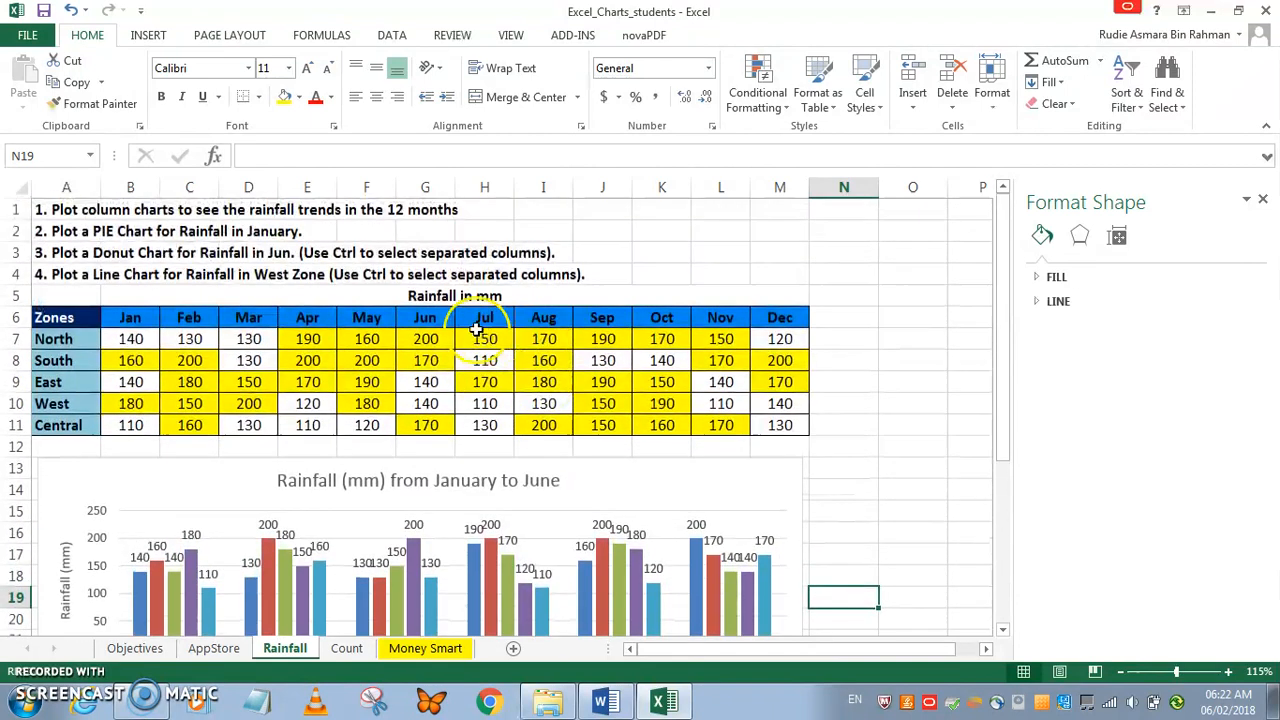
pyautogui.click(104, 240)
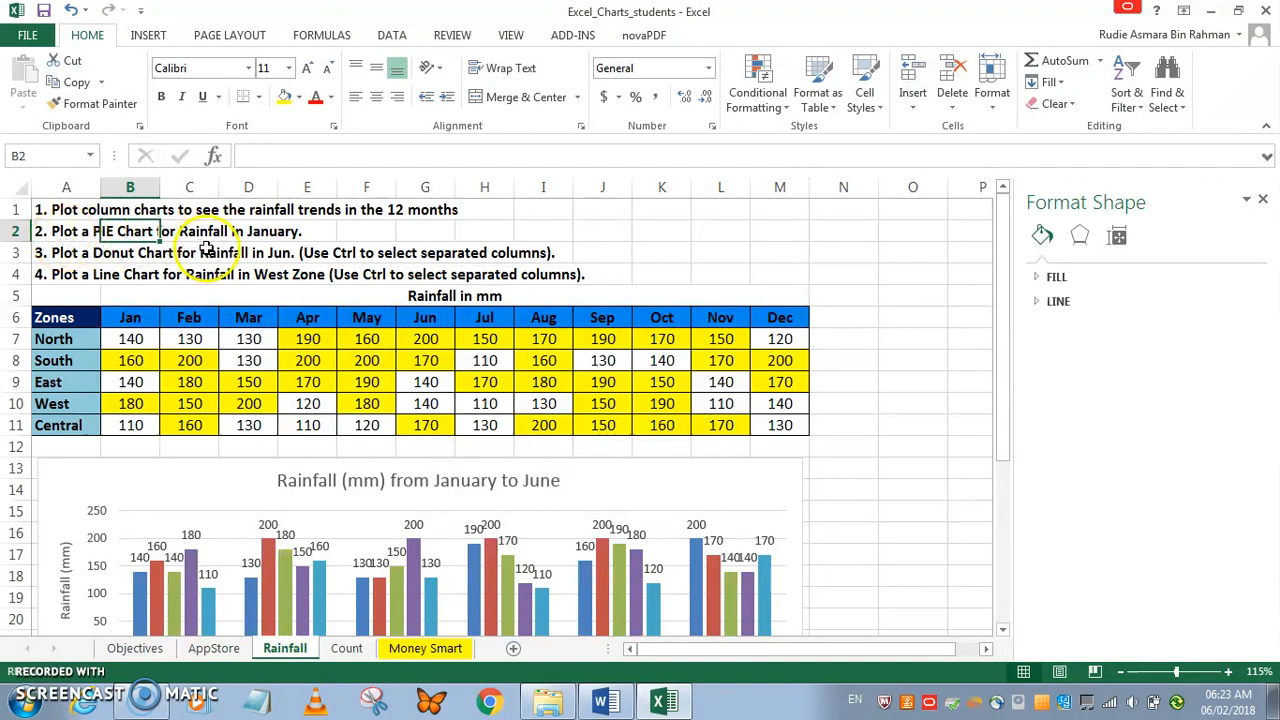
pyautogui.click(52, 318)
pyautogui.click(145, 360)
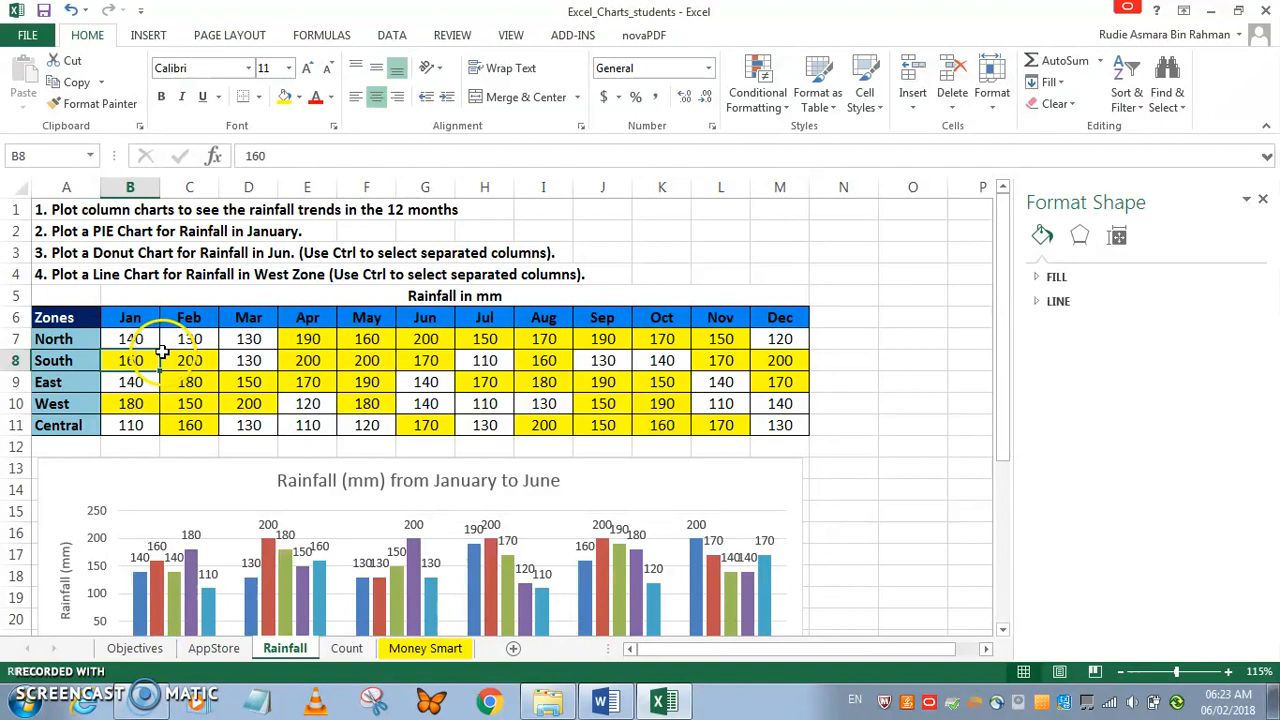
# Step: Change the month to "June" in the pie chart instruction in A2 and the donut chart instruction in A3
pyautogui.click(55, 231)
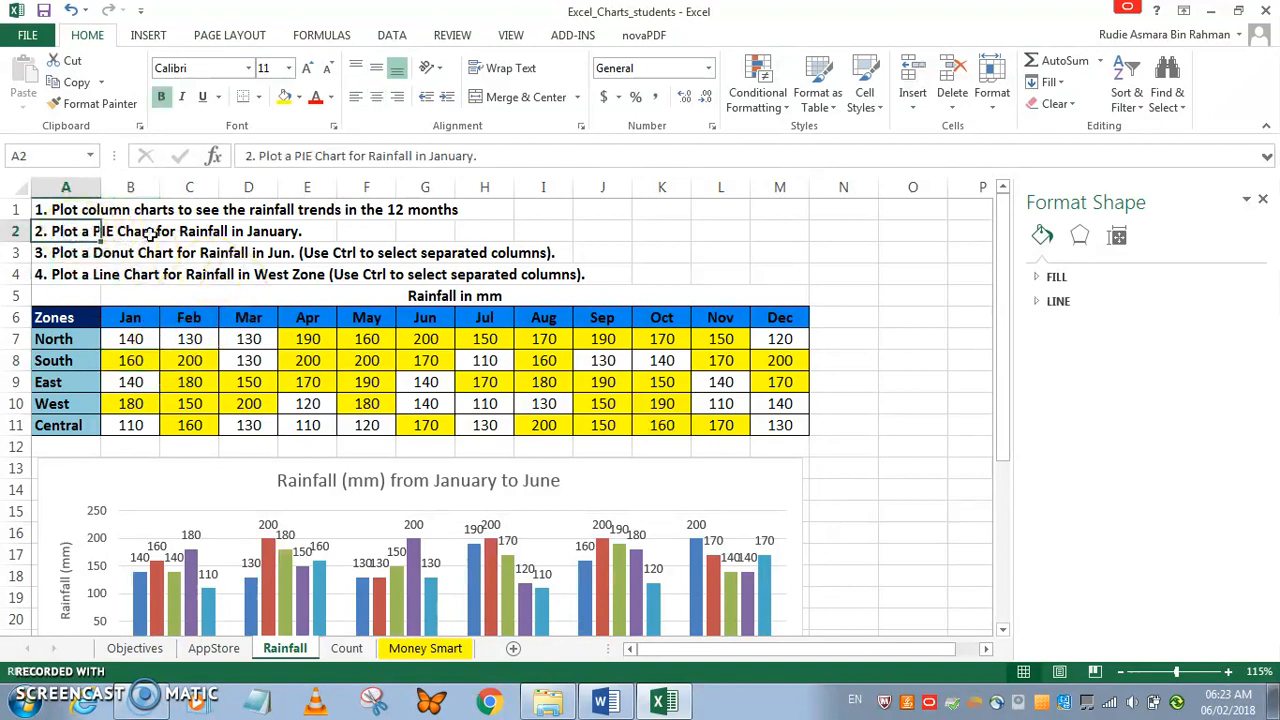
pyautogui.click(254, 236)
pyautogui.click(82, 235)
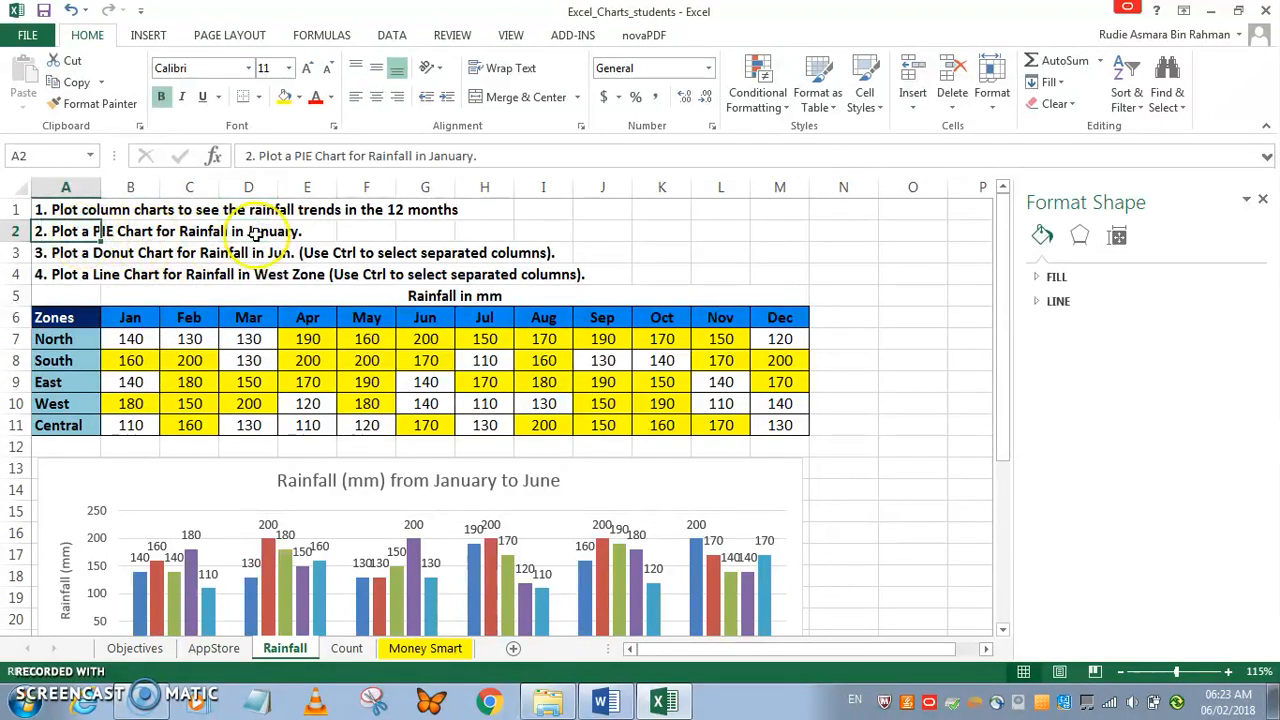
pyautogui.doubleClick(82, 231)
pyautogui.moveTo(255, 231); pyautogui.dragTo(306, 231)
pyautogui.press('BackSpace')
pyautogui.press('Return')
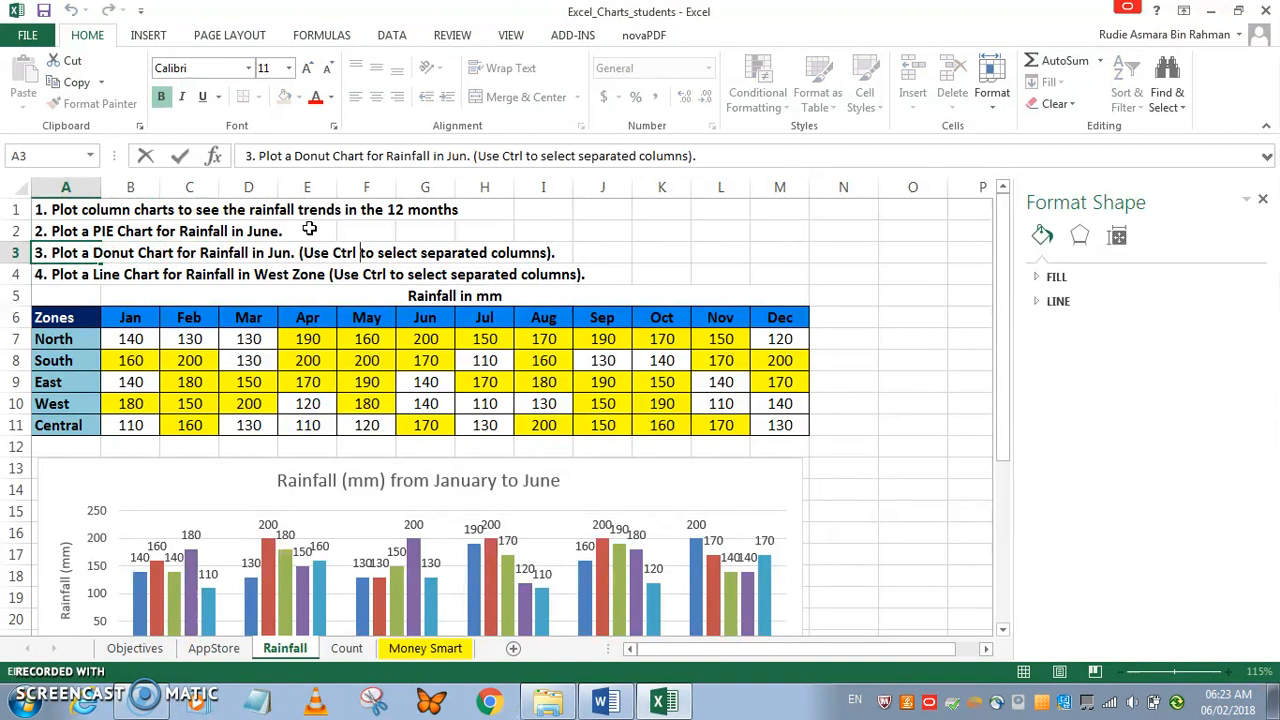
pyautogui.write('e')
pyautogui.press('Return')
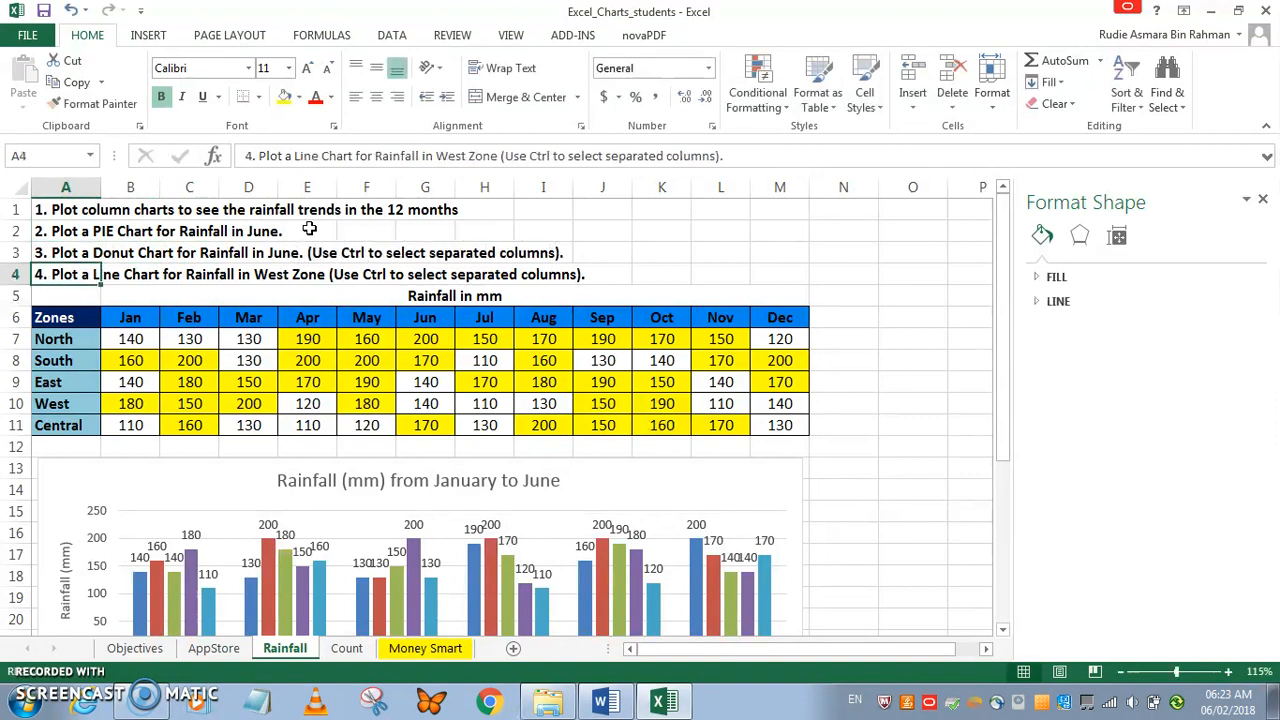
pyautogui.click(120, 338)
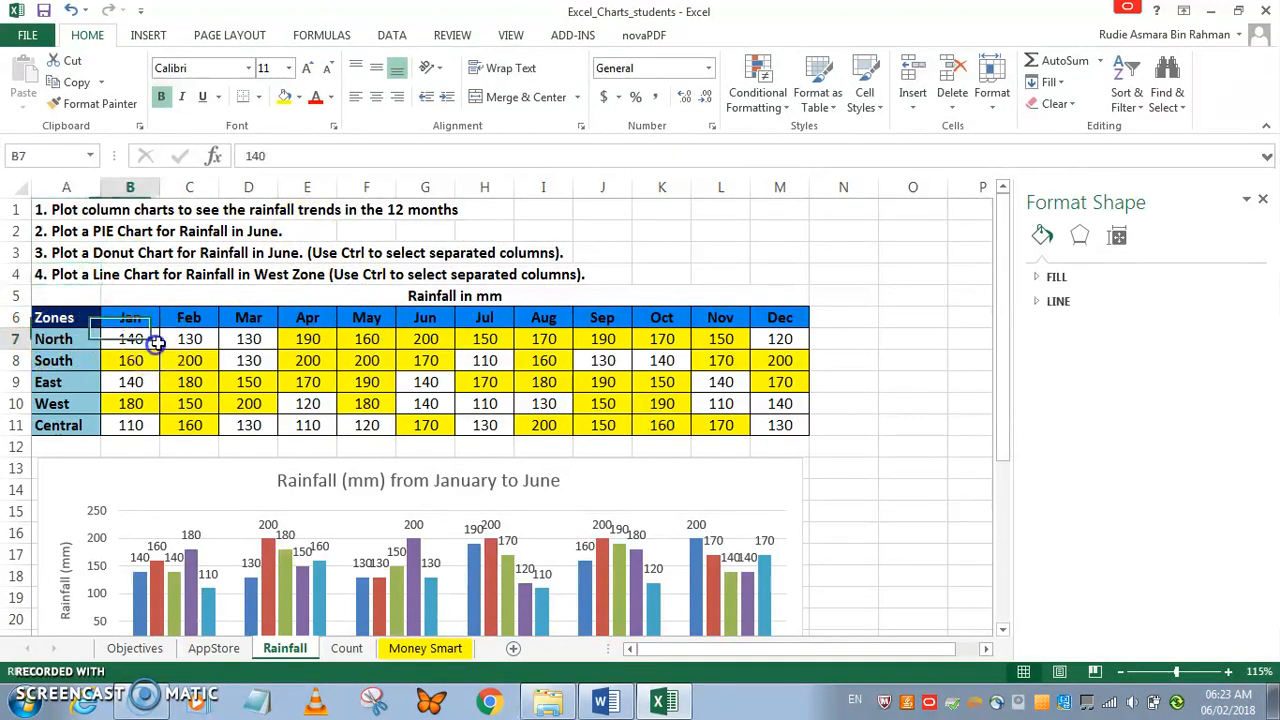
pyautogui.moveTo(423, 316); pyautogui.dragTo(443, 422)
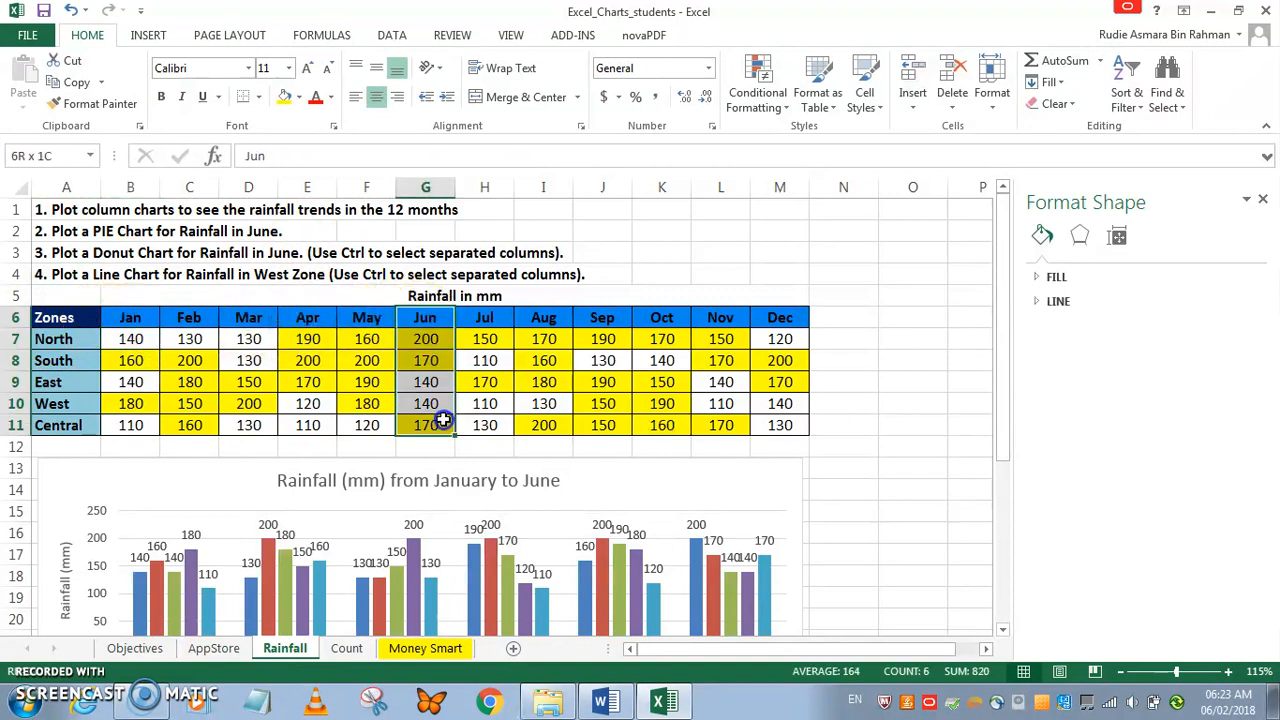
pyautogui.moveTo(62, 318); pyautogui.dragTo(85, 427)
pyautogui.moveTo(62, 318); pyautogui.dragTo(60, 419)
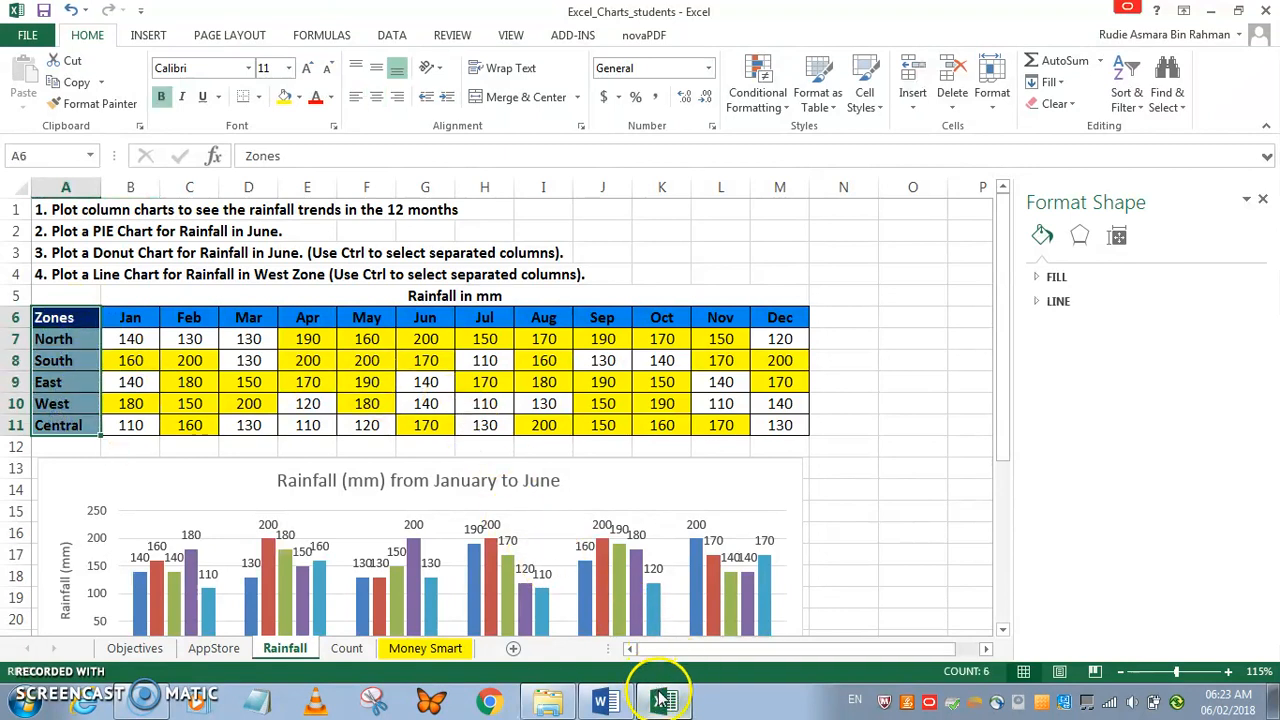
# Step: Switch to the Word assignment to examine the sample June pie and donut charts, and return to Excel
pyautogui.click(612, 703)
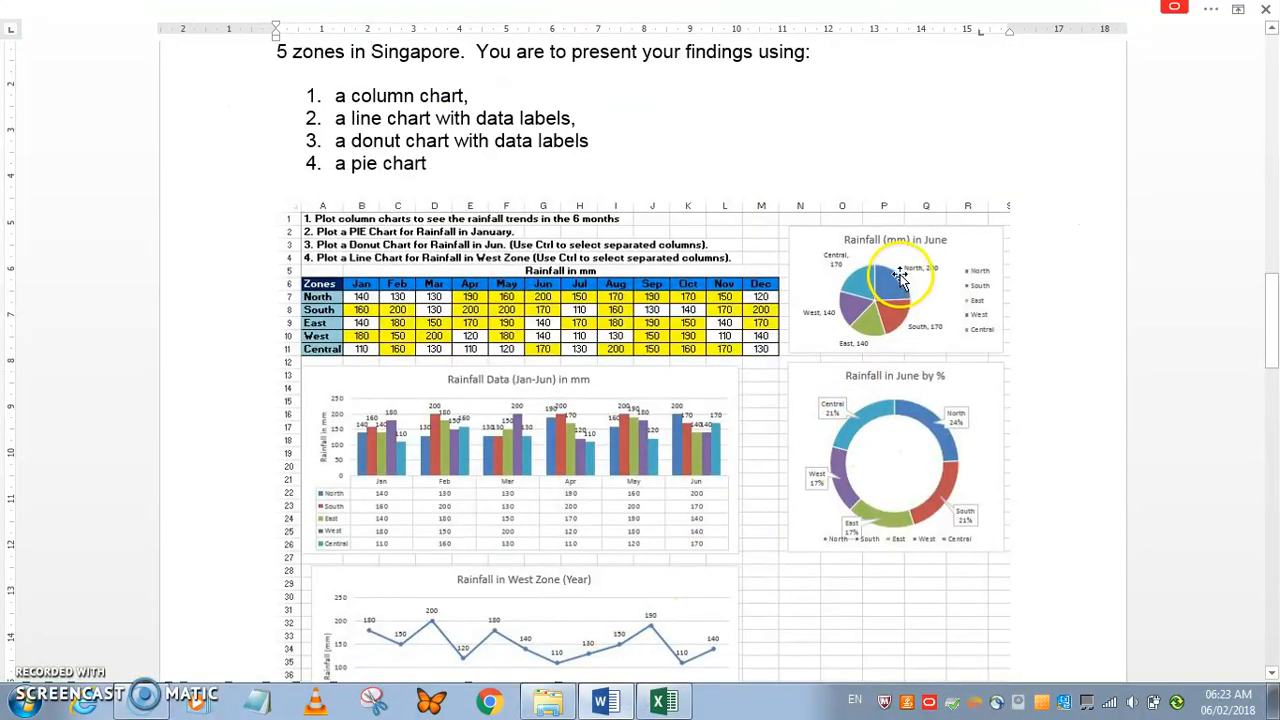
pyautogui.scroll(-1, 900, 280)
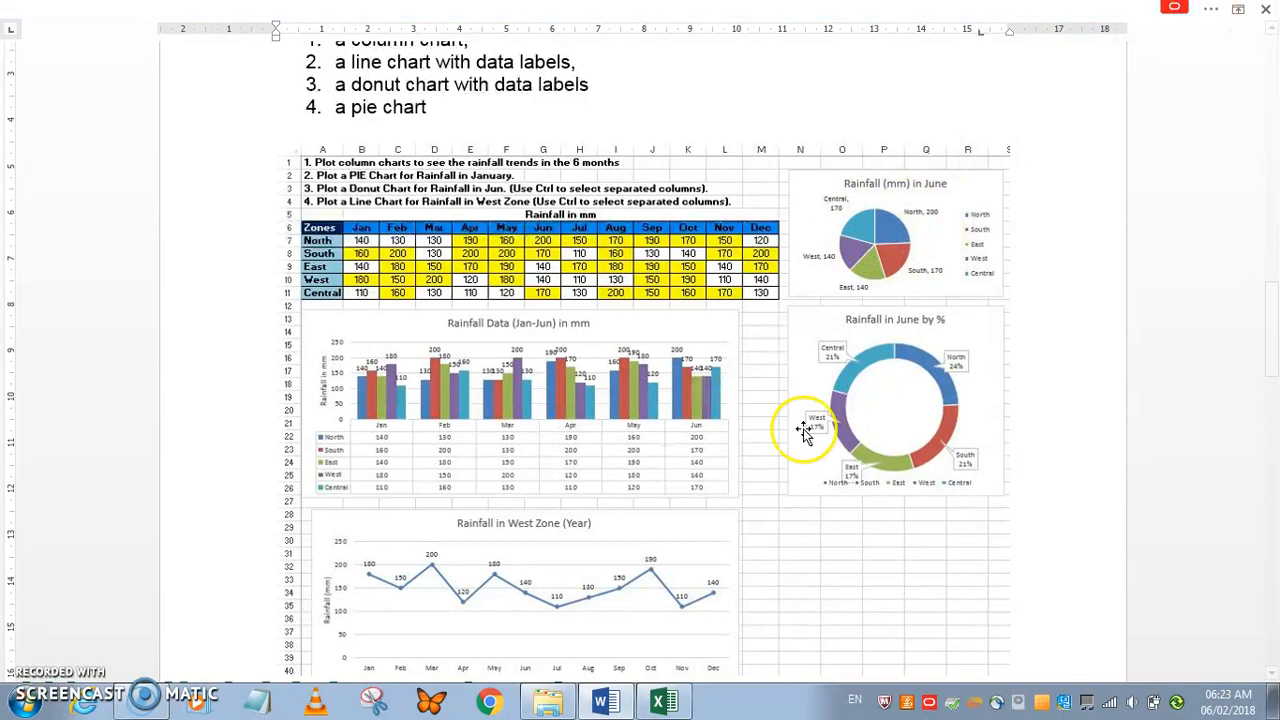
pyautogui.click(666, 703)
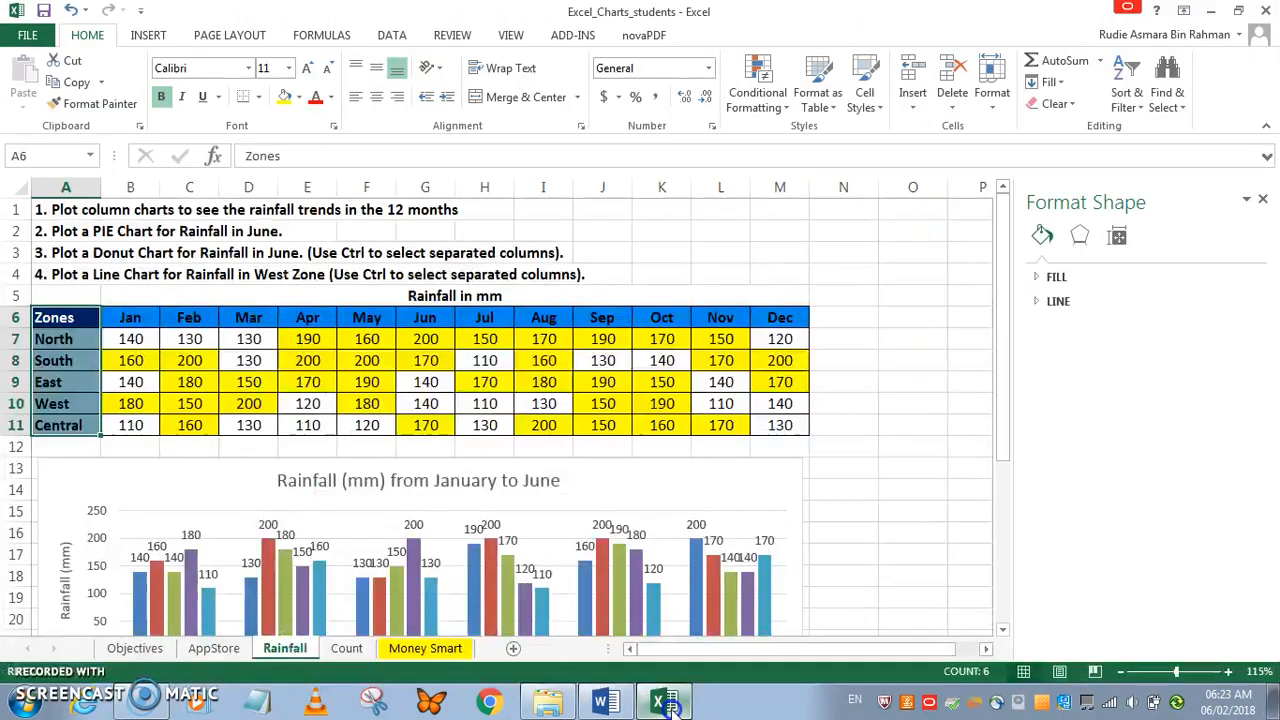
# Step: Insert a 2-D pie chart from the zone names in A6:A11 and the June rainfall in G6:G11
pyautogui.click(131, 357)
pyautogui.moveTo(65, 318); pyautogui.dragTo(63, 428)
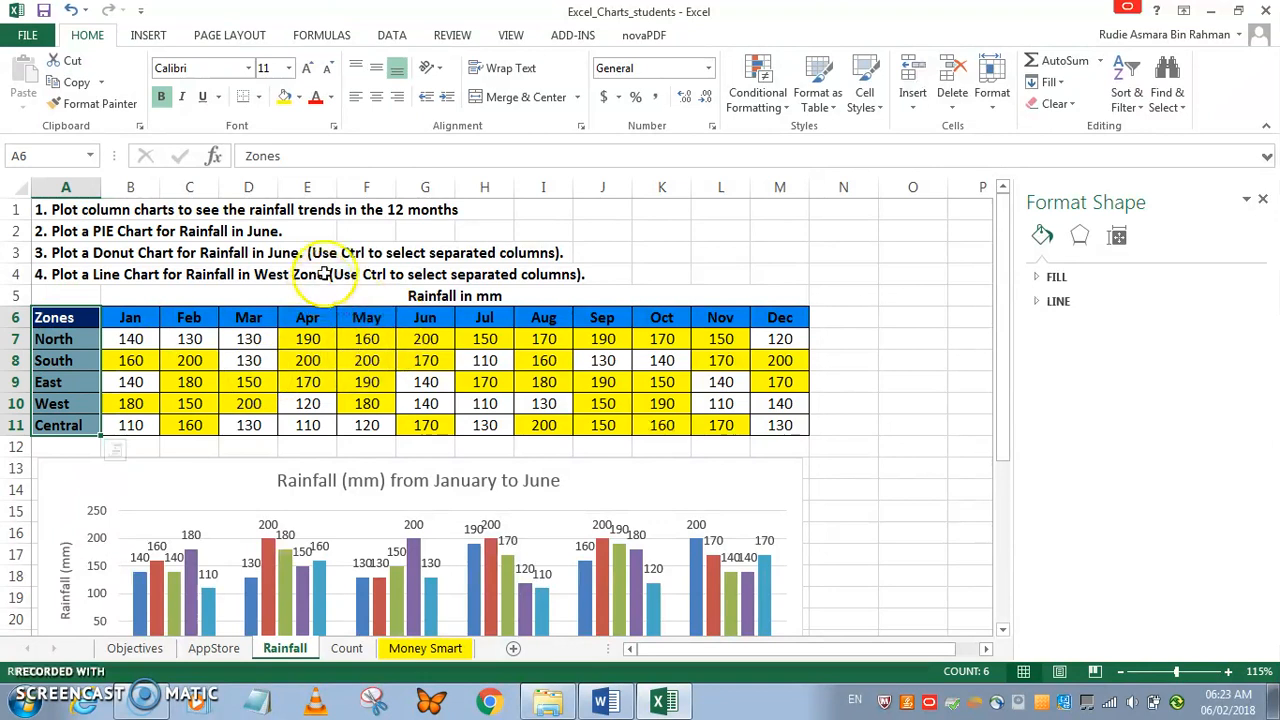
pyautogui.moveTo(426, 320); pyautogui.dragTo(434, 428)
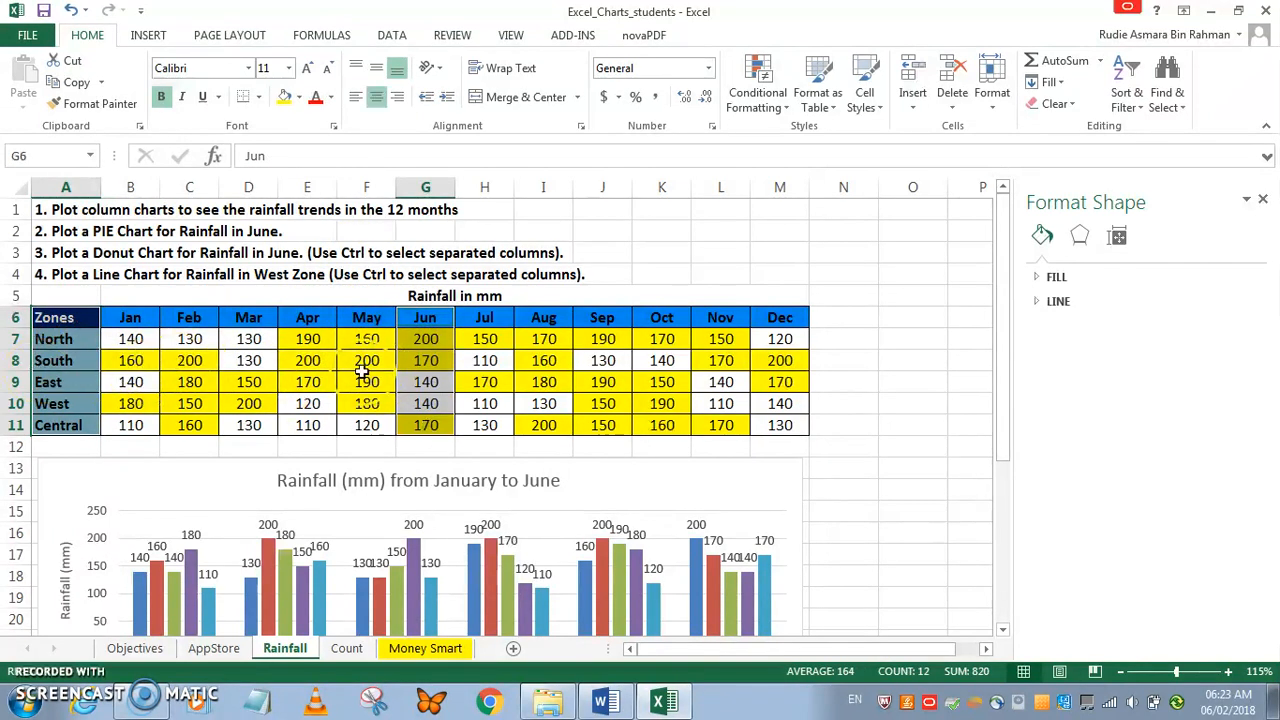
pyautogui.click(144, 38)
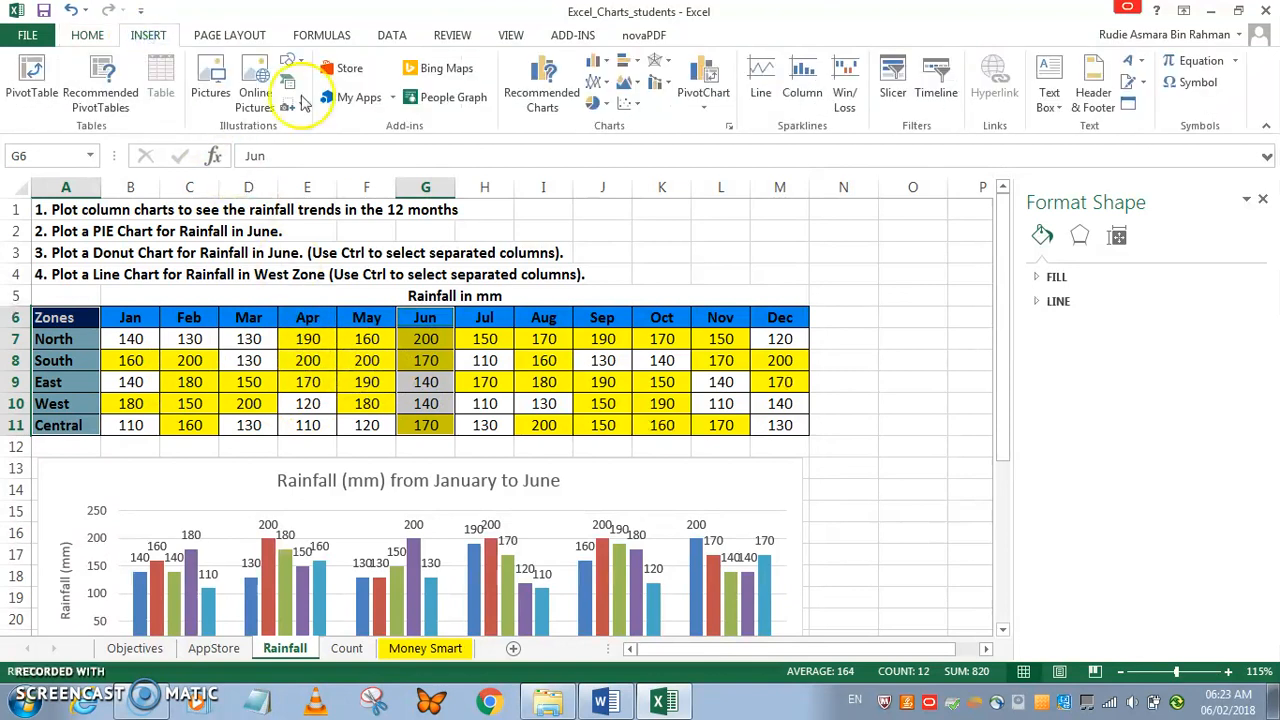
pyautogui.click(604, 103)
pyautogui.click(620, 186)
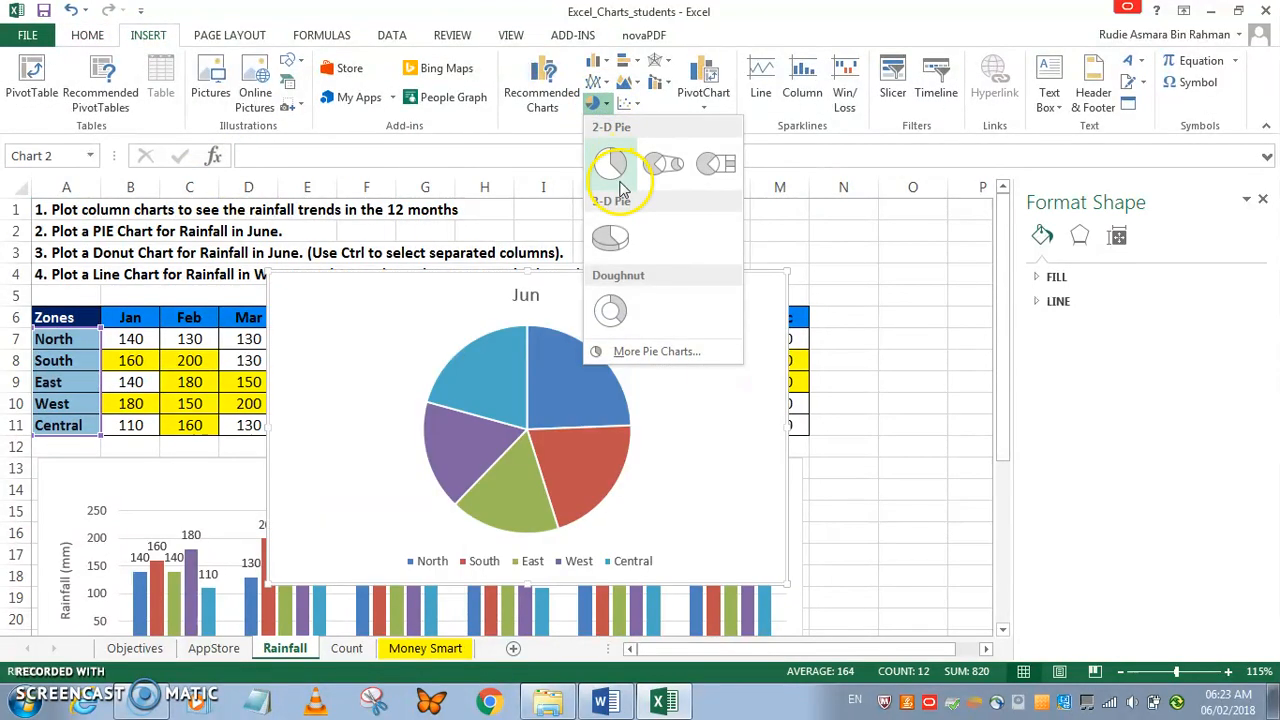
pyautogui.click(612, 168)
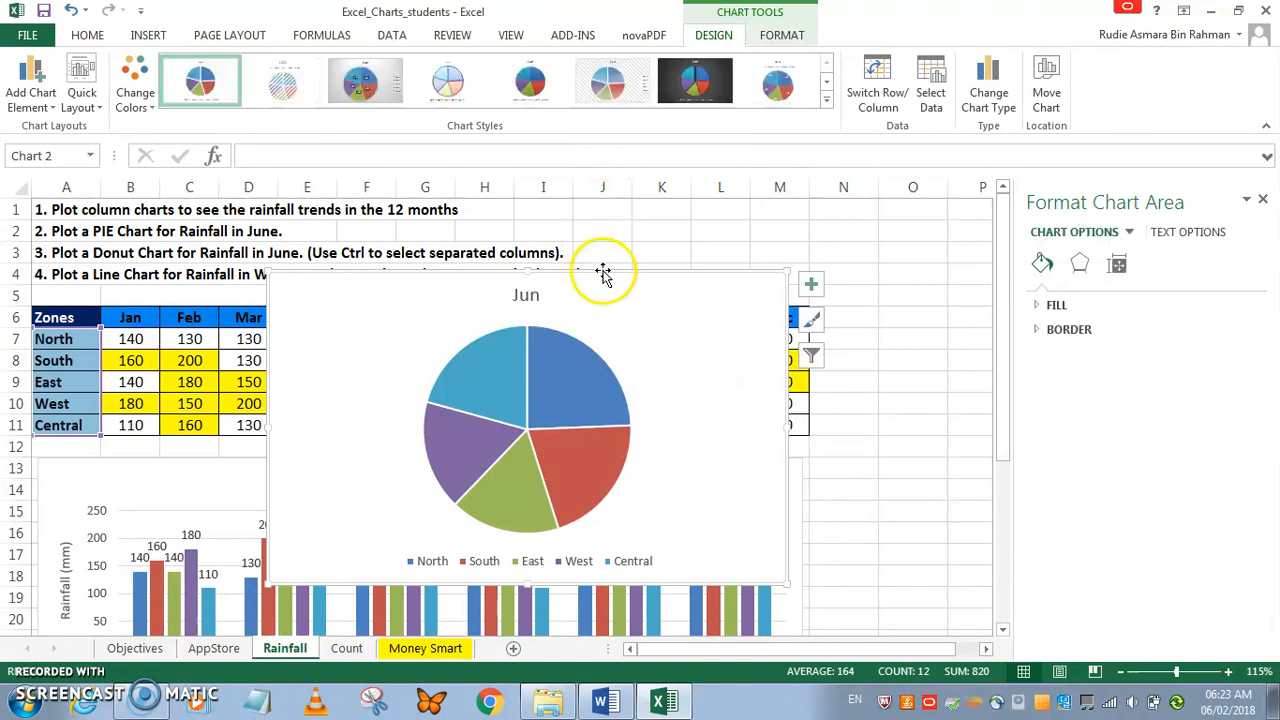
# Step: Add data labels to the pie chart at the Outside End position
pyautogui.click(37, 97)
pyautogui.click(70, 155)
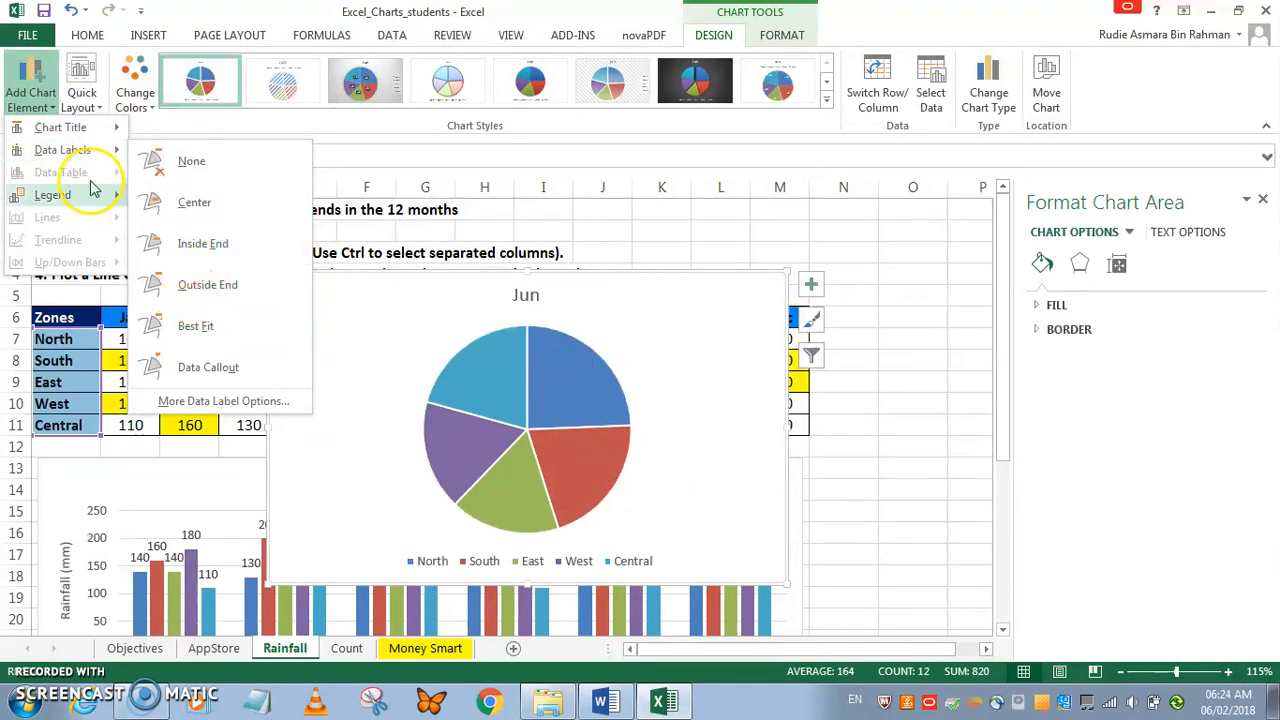
pyautogui.click(209, 286)
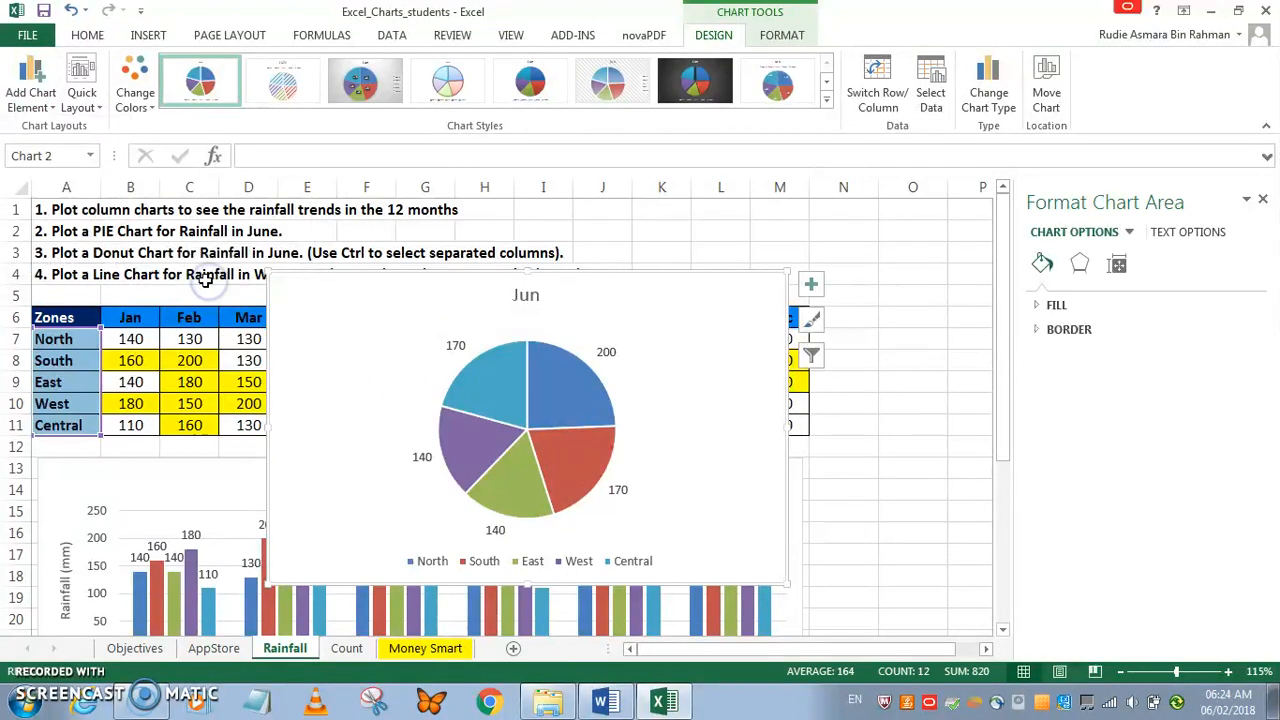
# Step: Set the pie chart's data labels to include the category name and legend key along with the value, without leader lines
pyautogui.click(46, 108)
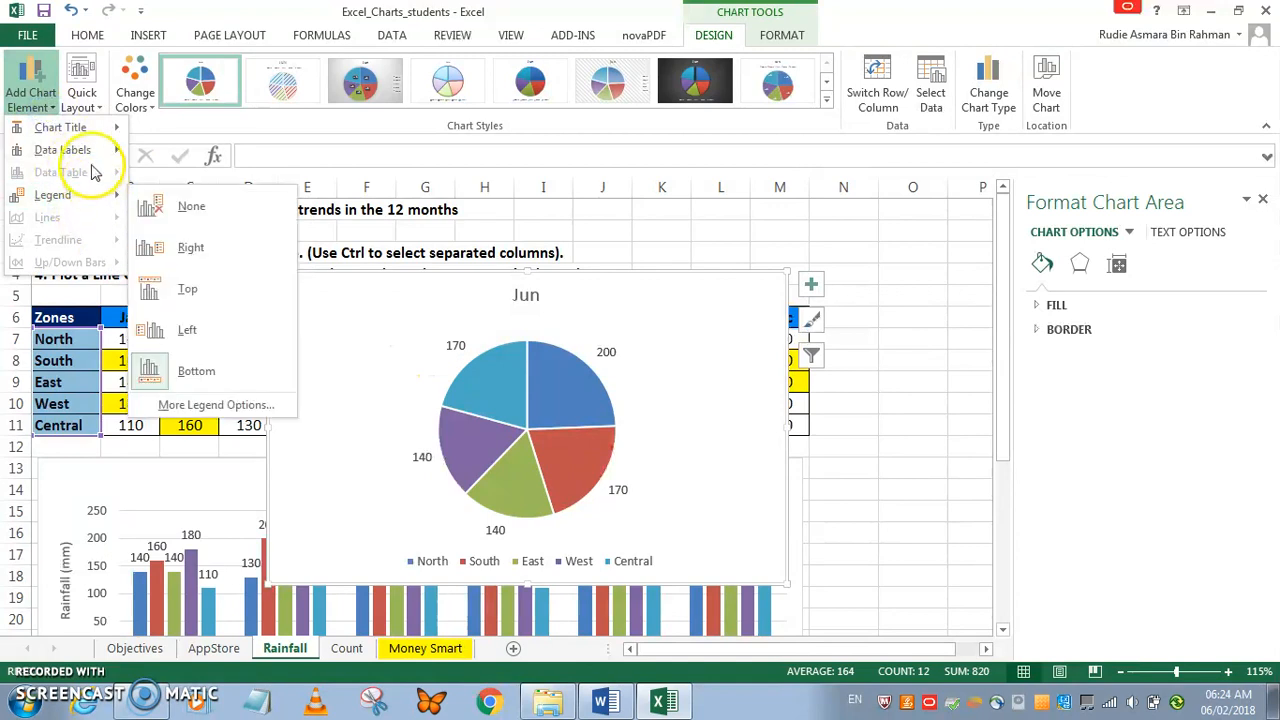
pyautogui.moveTo(100, 150)
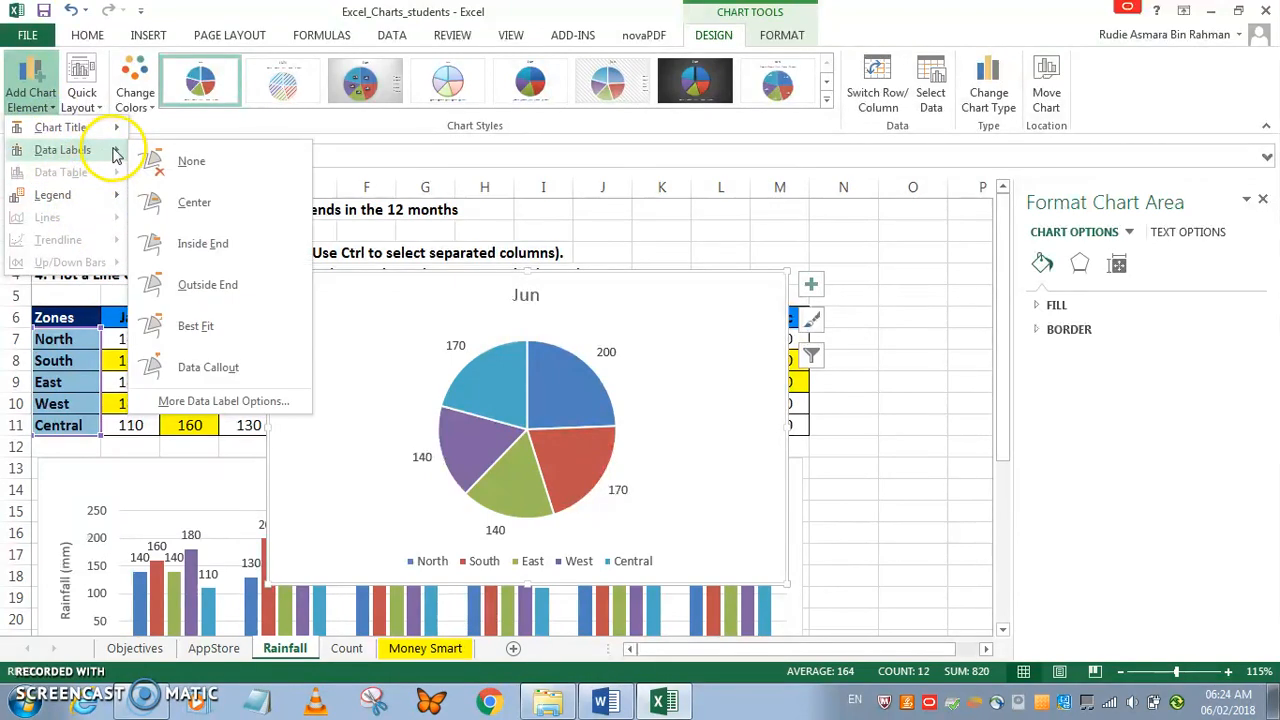
pyautogui.click(214, 401)
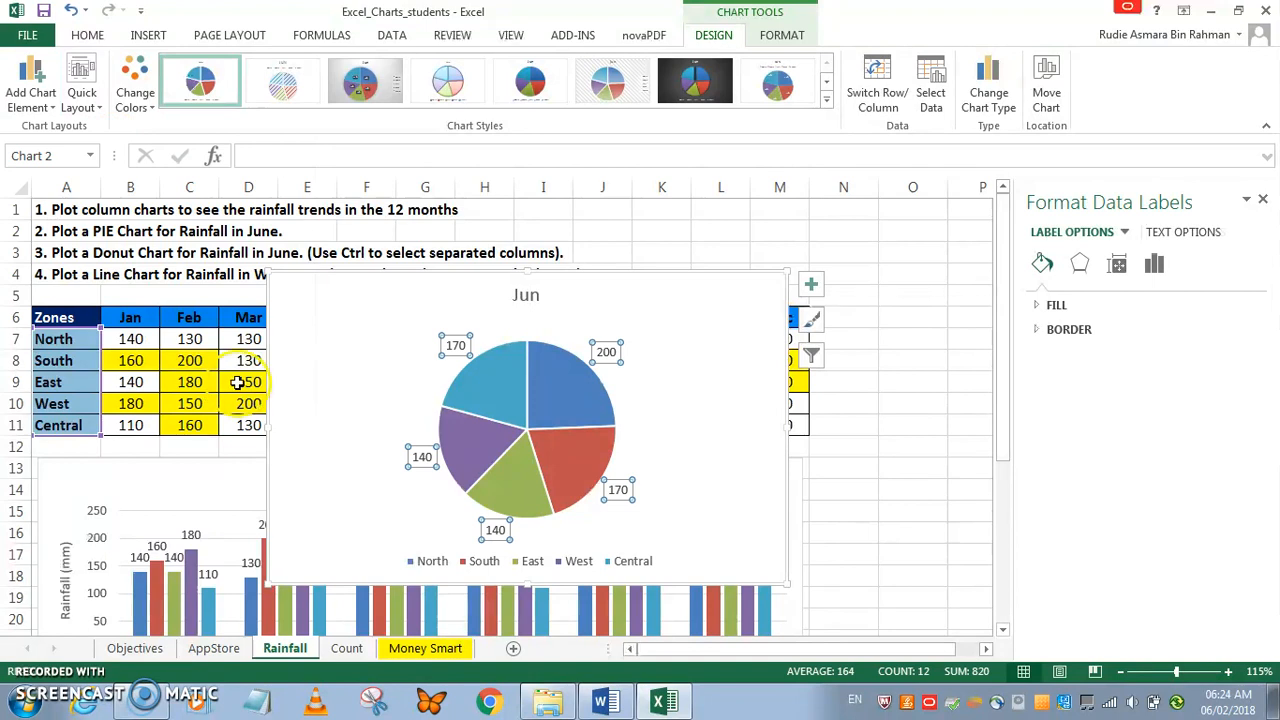
pyautogui.click(44, 100)
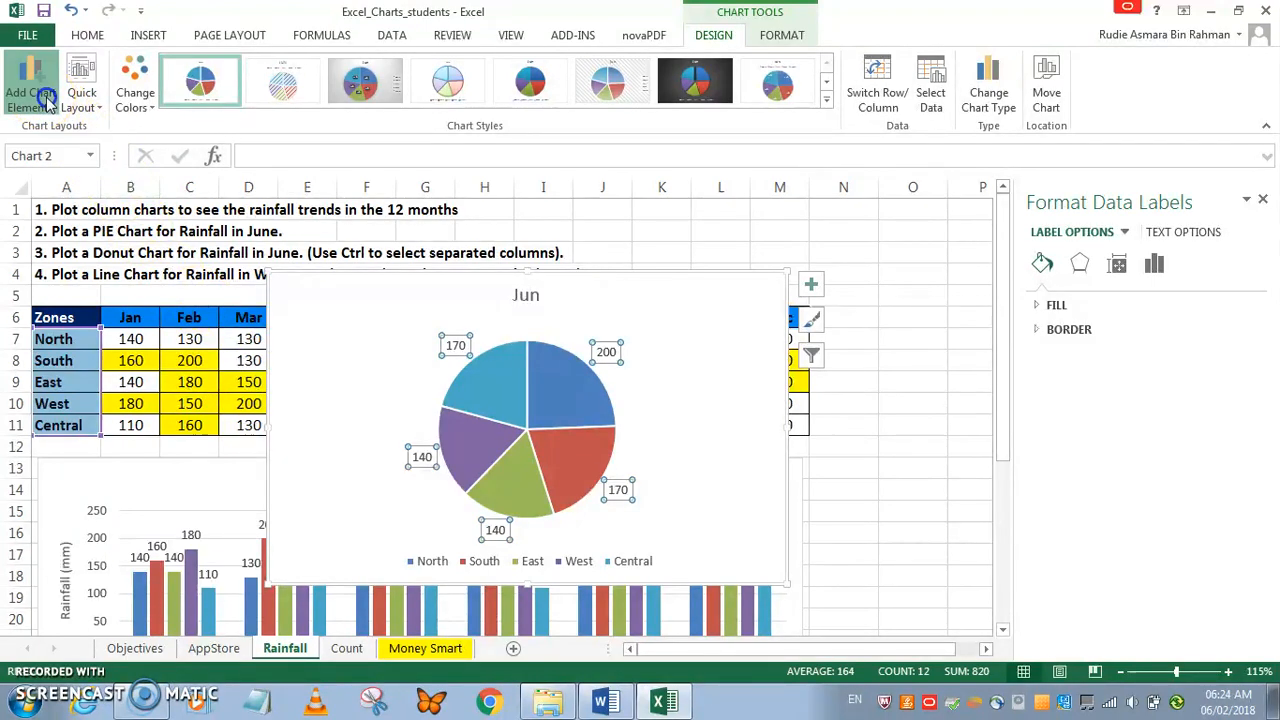
pyautogui.moveTo(88, 155)
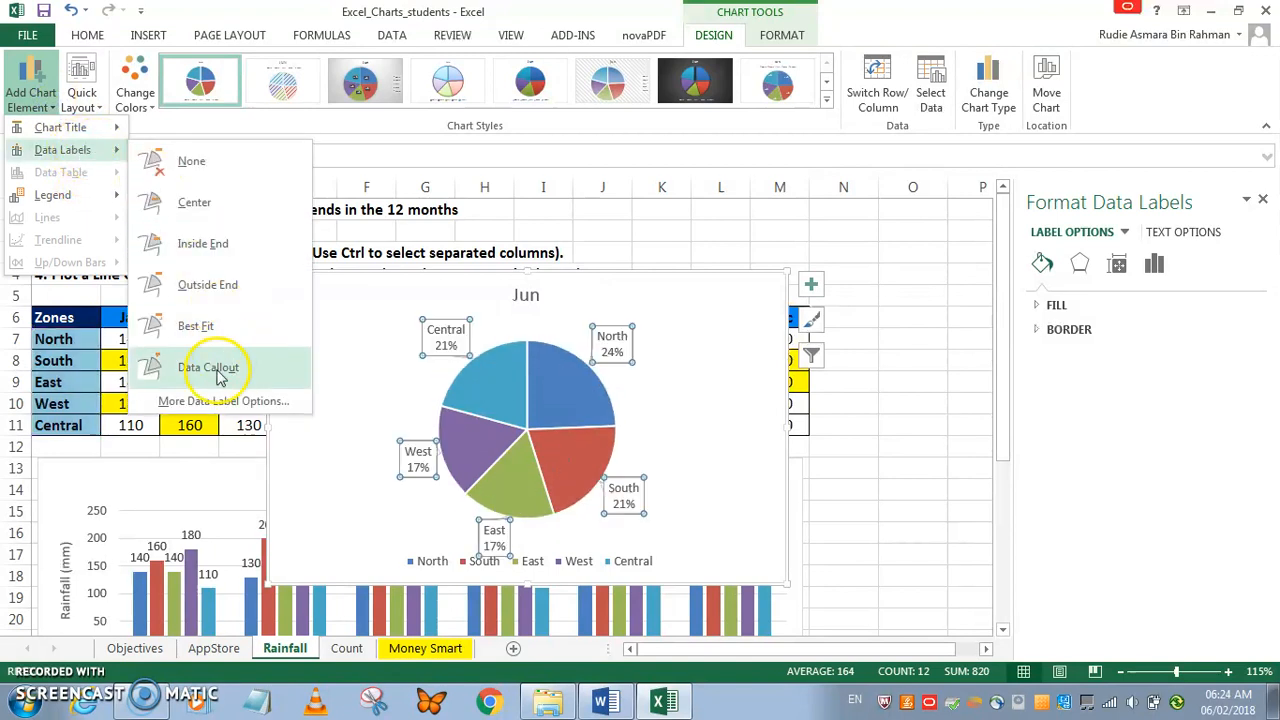
pyautogui.click(220, 401)
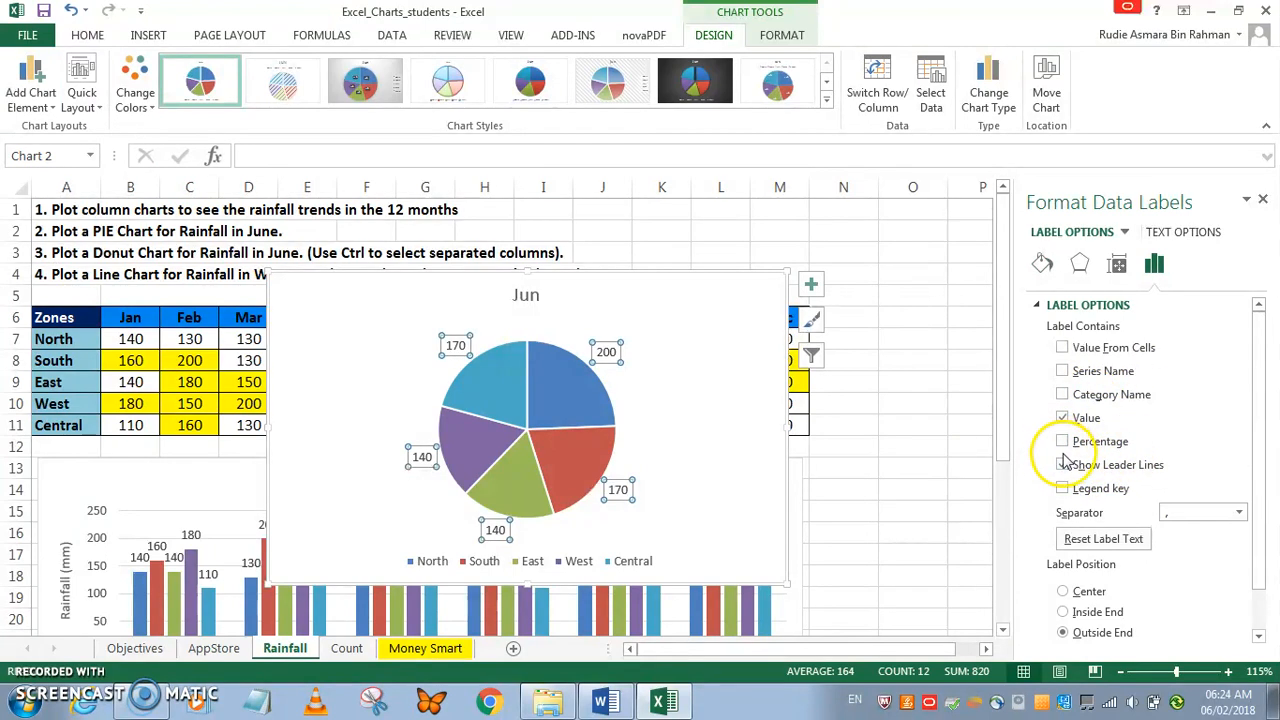
pyautogui.click(1062, 395)
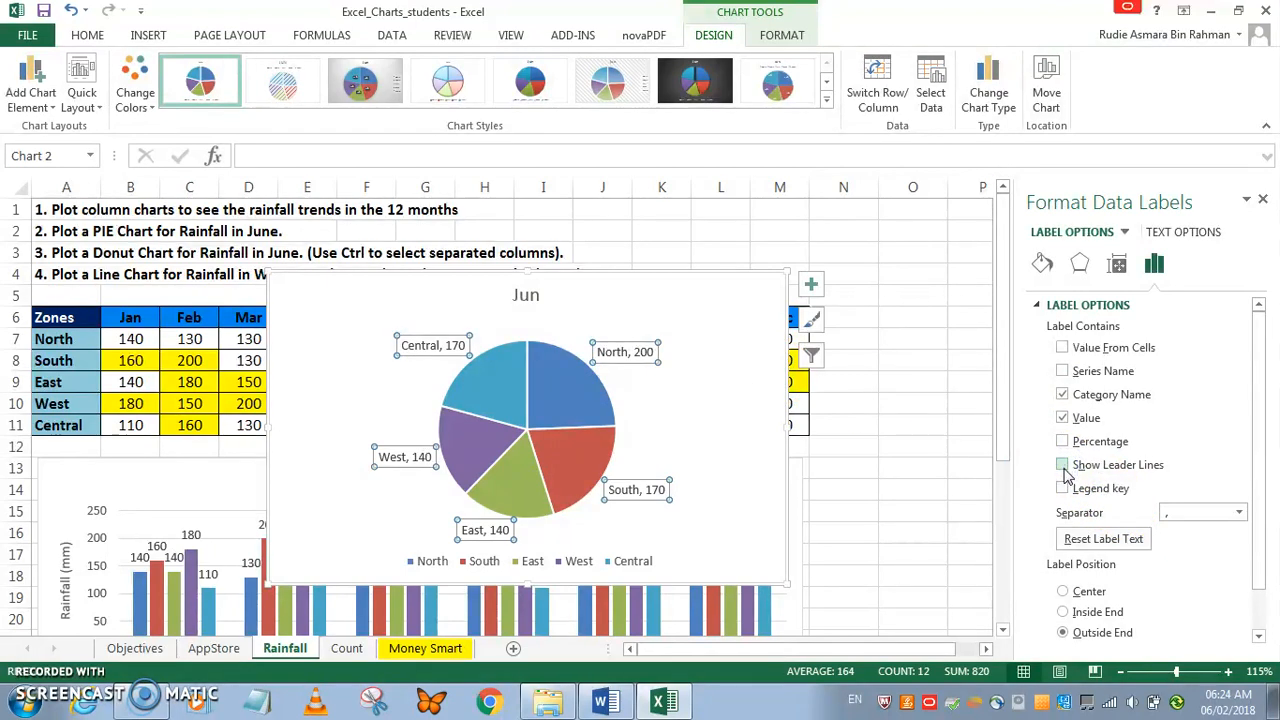
pyautogui.click(1062, 490)
pyautogui.click(1063, 490)
pyautogui.click(1063, 489)
pyautogui.click(683, 457)
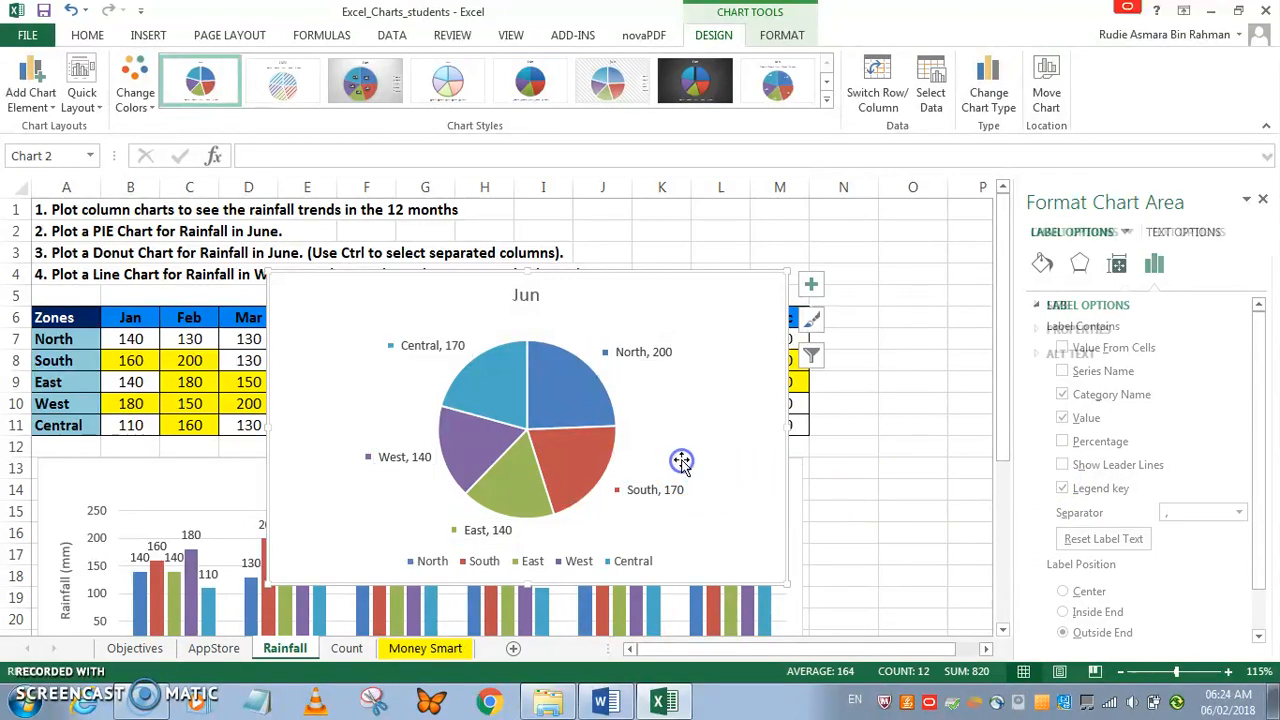
# Step: Place the pie chart's legend to the right of the pie
pyautogui.click(31, 88)
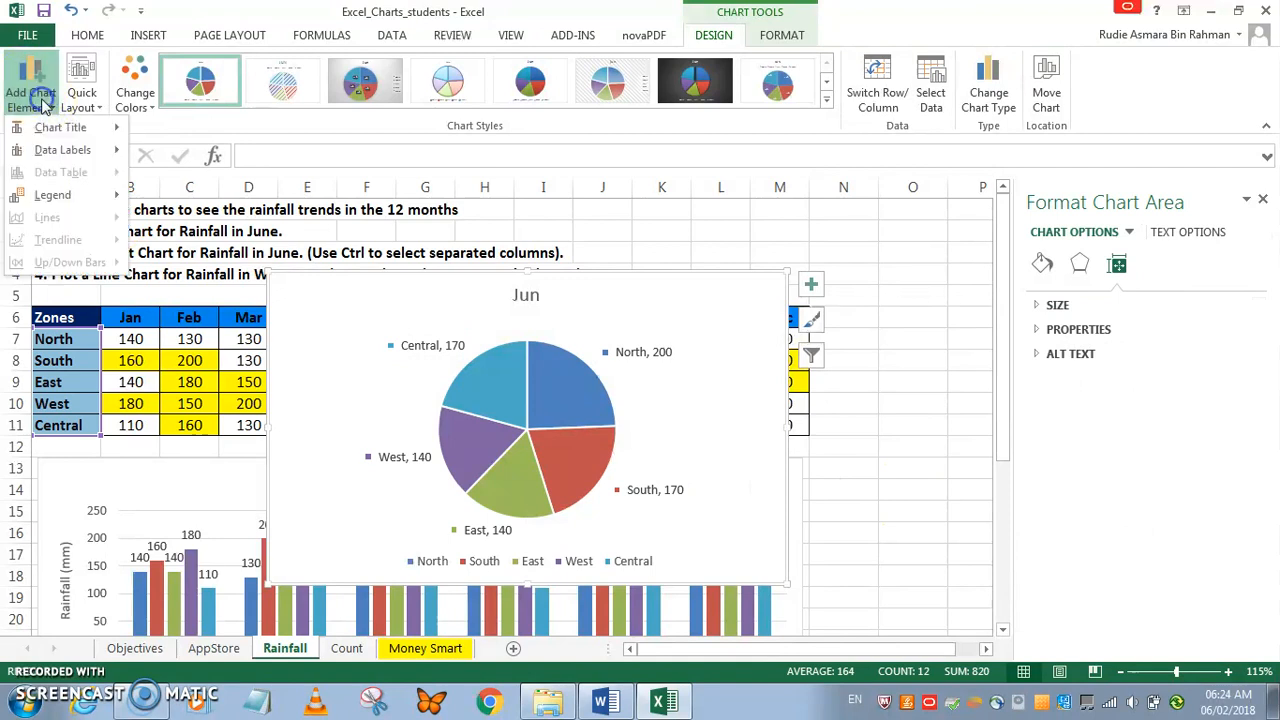
pyautogui.moveTo(57, 195)
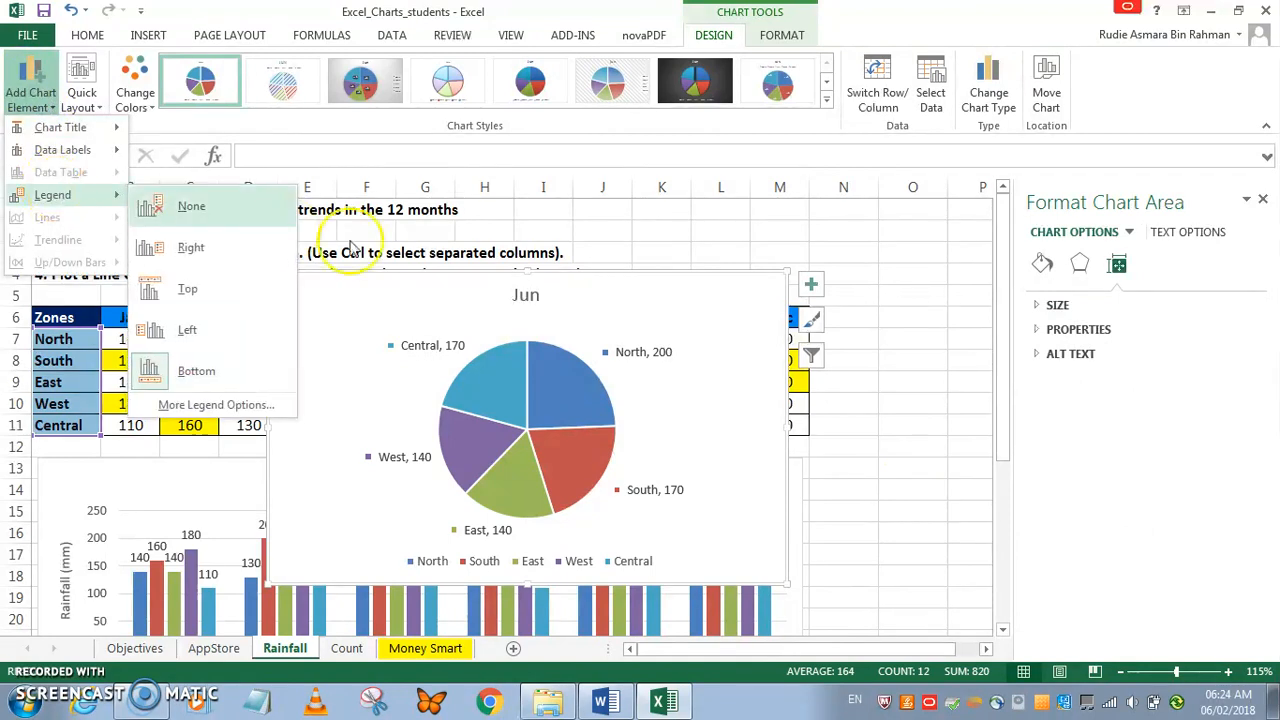
pyautogui.click(190, 250)
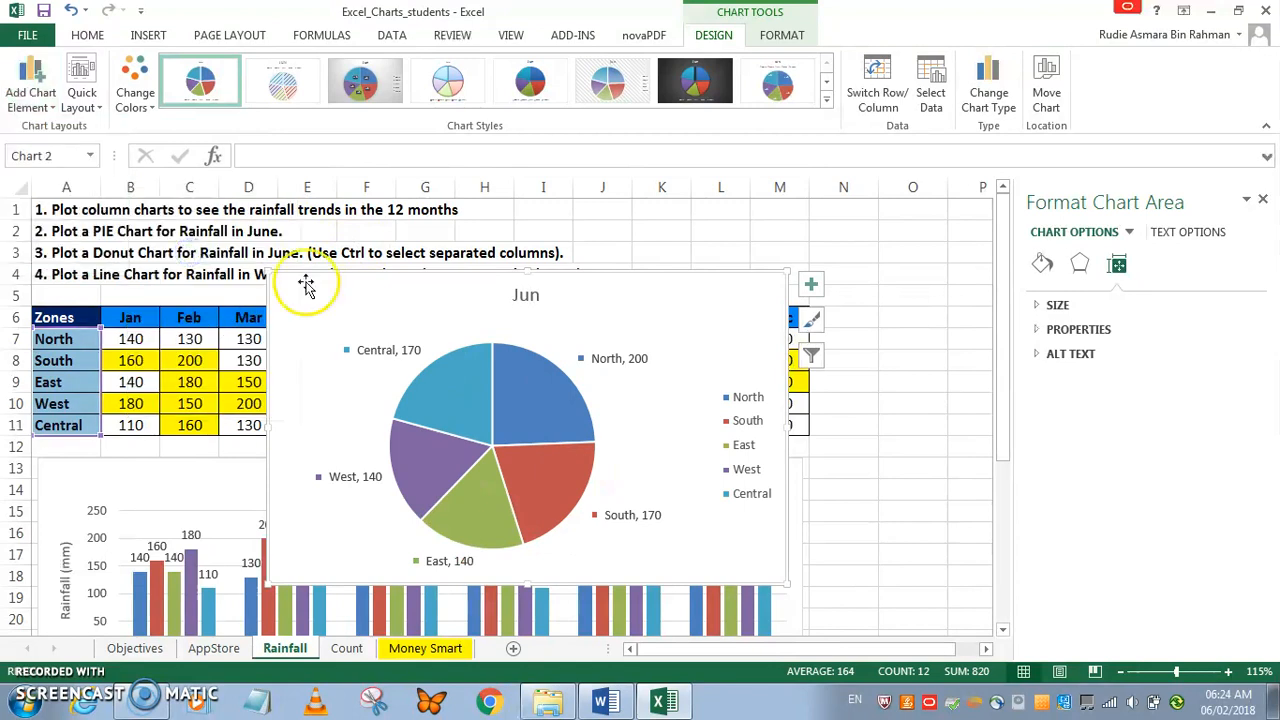
# Step: Set the pie chart's title to "Rainfall (mm) in June" and deselect the chart
pyautogui.click(525, 296)
pyautogui.doubleClick(527, 298)
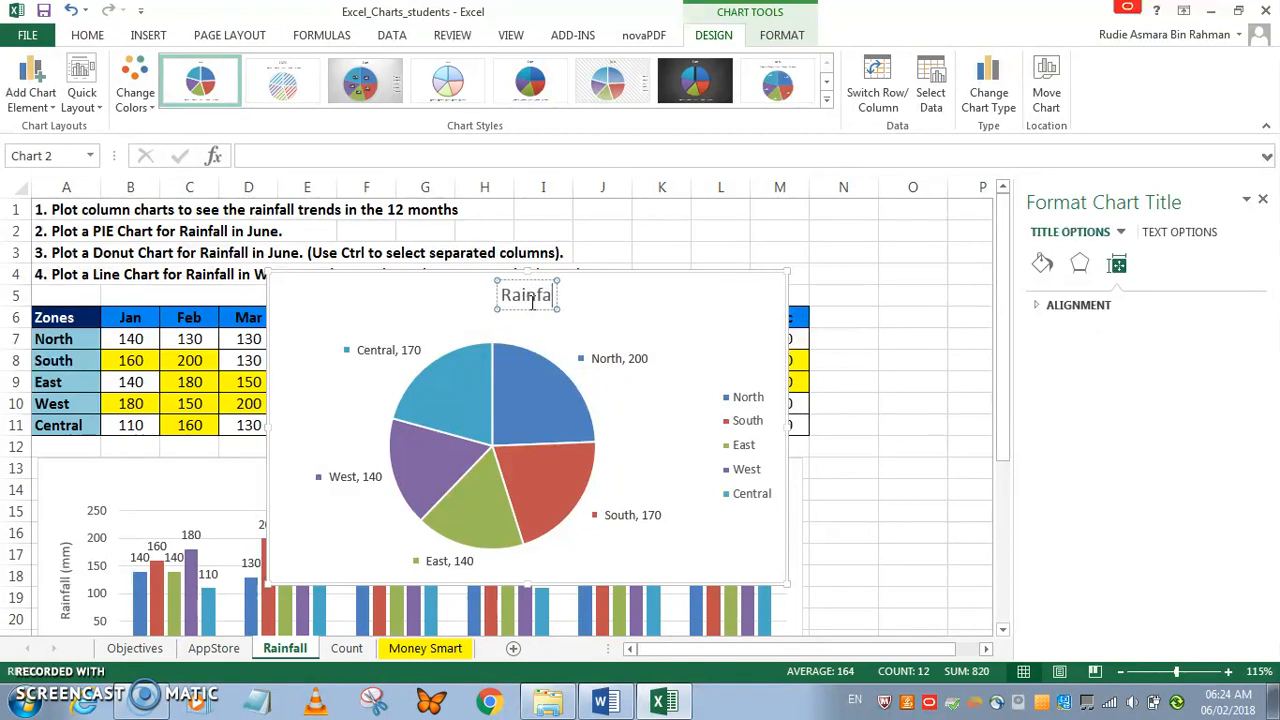
pyautogui.write('Rainfall (mm)')
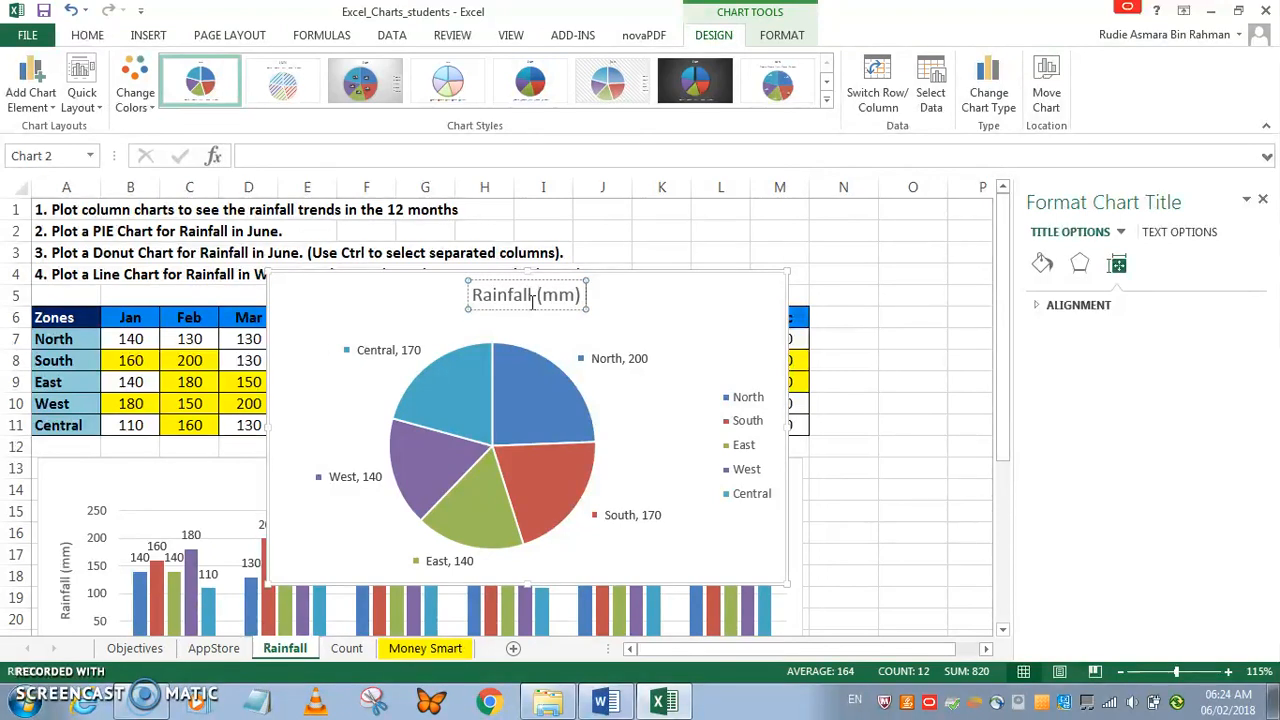
pyautogui.write(' in JUne')
pyautogui.press('BackSpace')
pyautogui.press('BackSpace')
pyautogui.press('BackSpace')
pyautogui.press('BackSpace')
pyautogui.write('June')
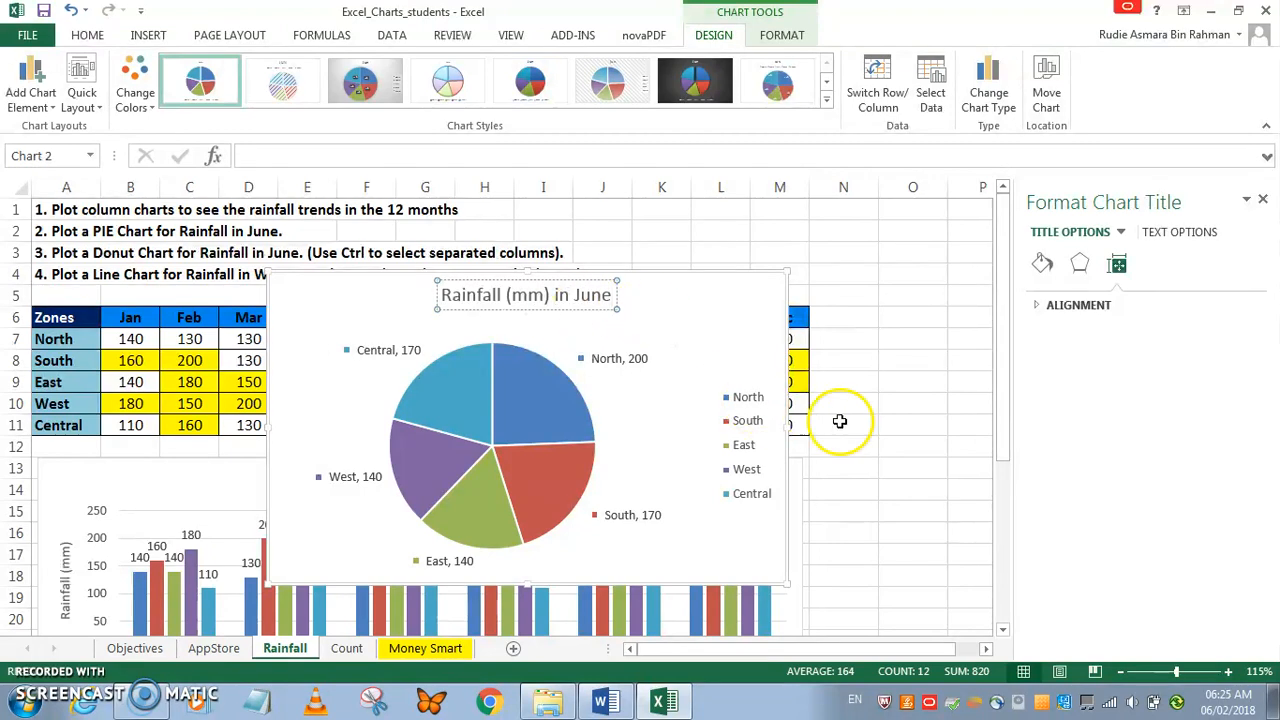
pyautogui.click(928, 462)
# Step: Move the pie chart to the empty area right of the rainfall table, starting at column N around row 6
pyautogui.click(670, 338)
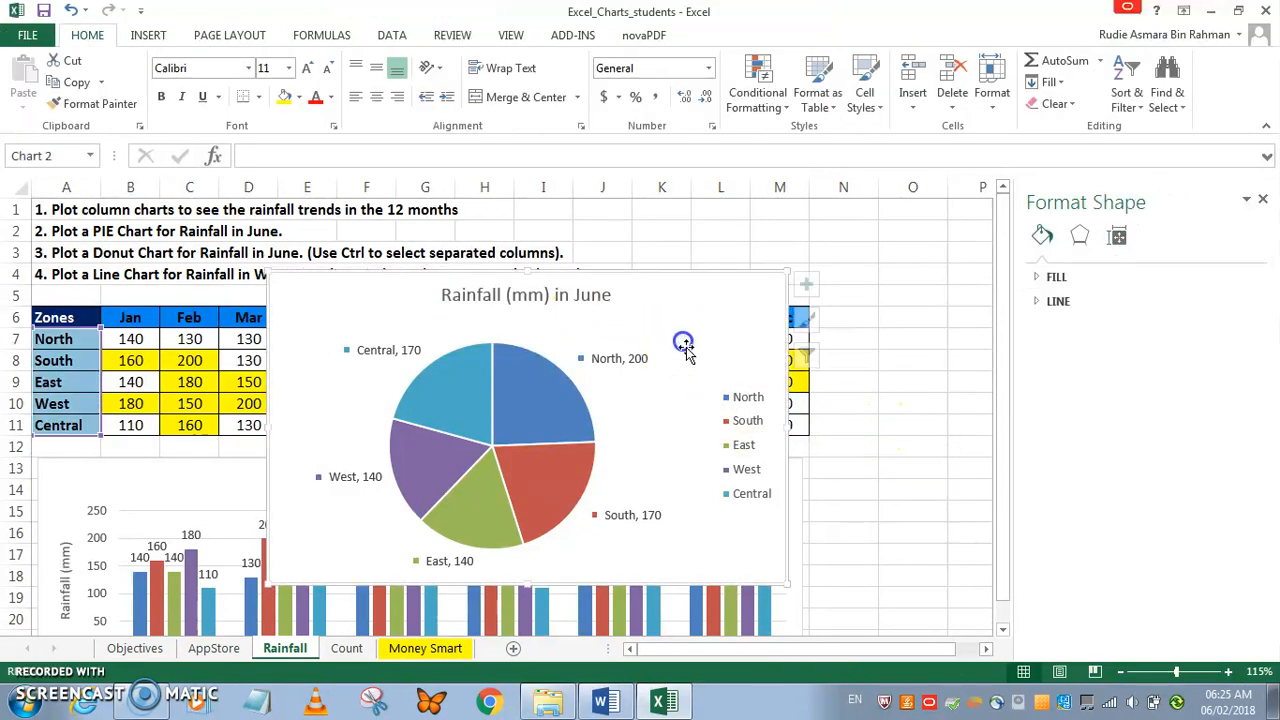
pyautogui.scroll(-3, 697, 368)
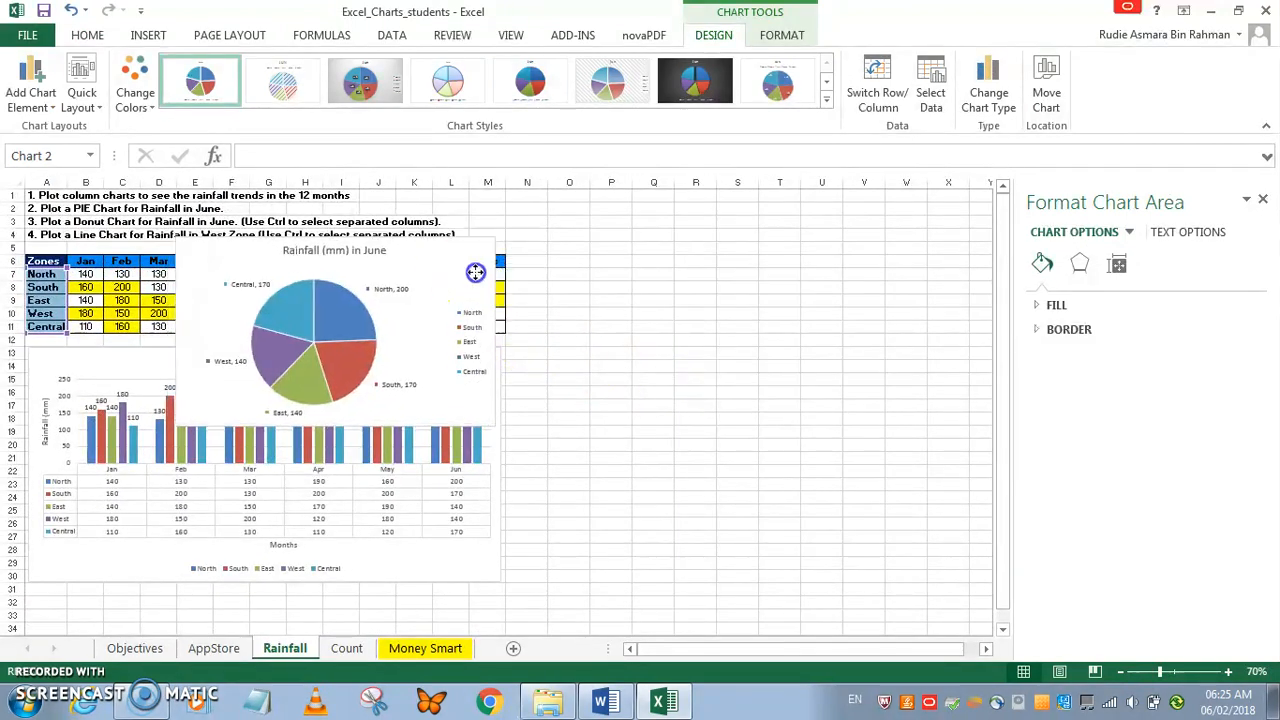
pyautogui.moveTo(474, 271); pyautogui.dragTo(820, 290)
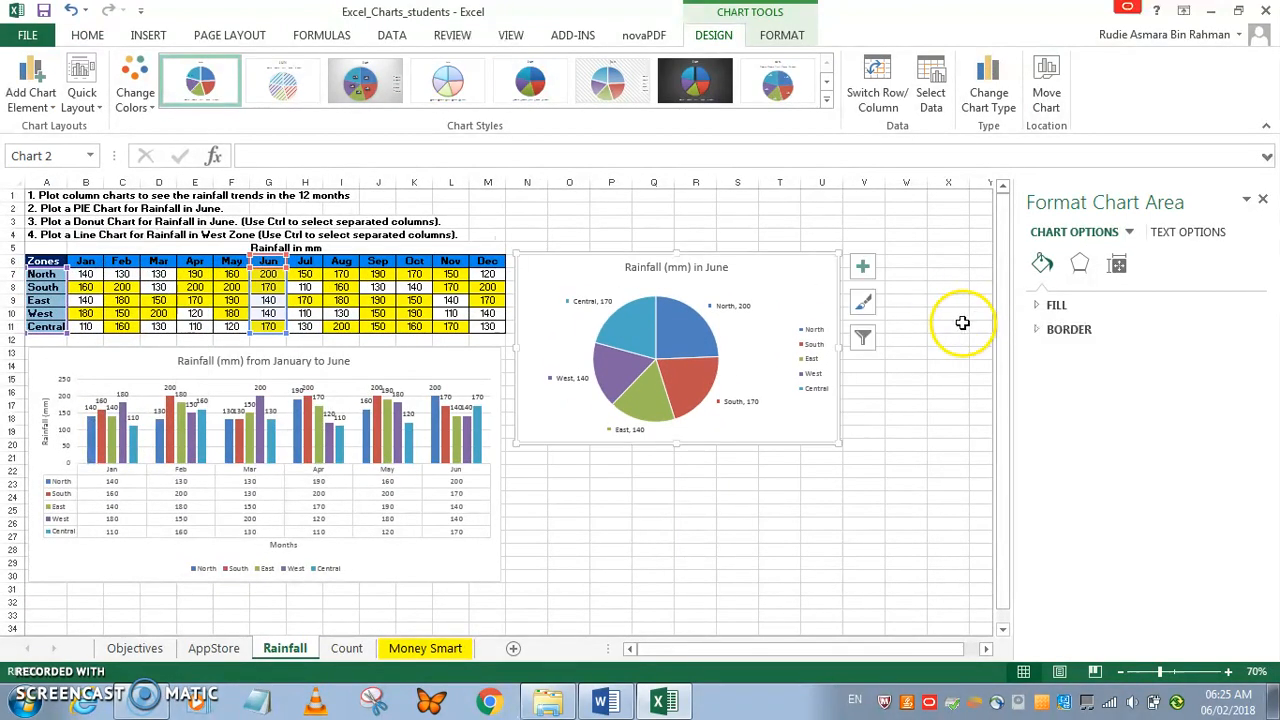
pyautogui.moveTo(792, 296)
pyautogui.mouseDown()
pyautogui.moveTo(789, 257)
pyautogui.moveTo(790, 301)
pyautogui.mouseUp()
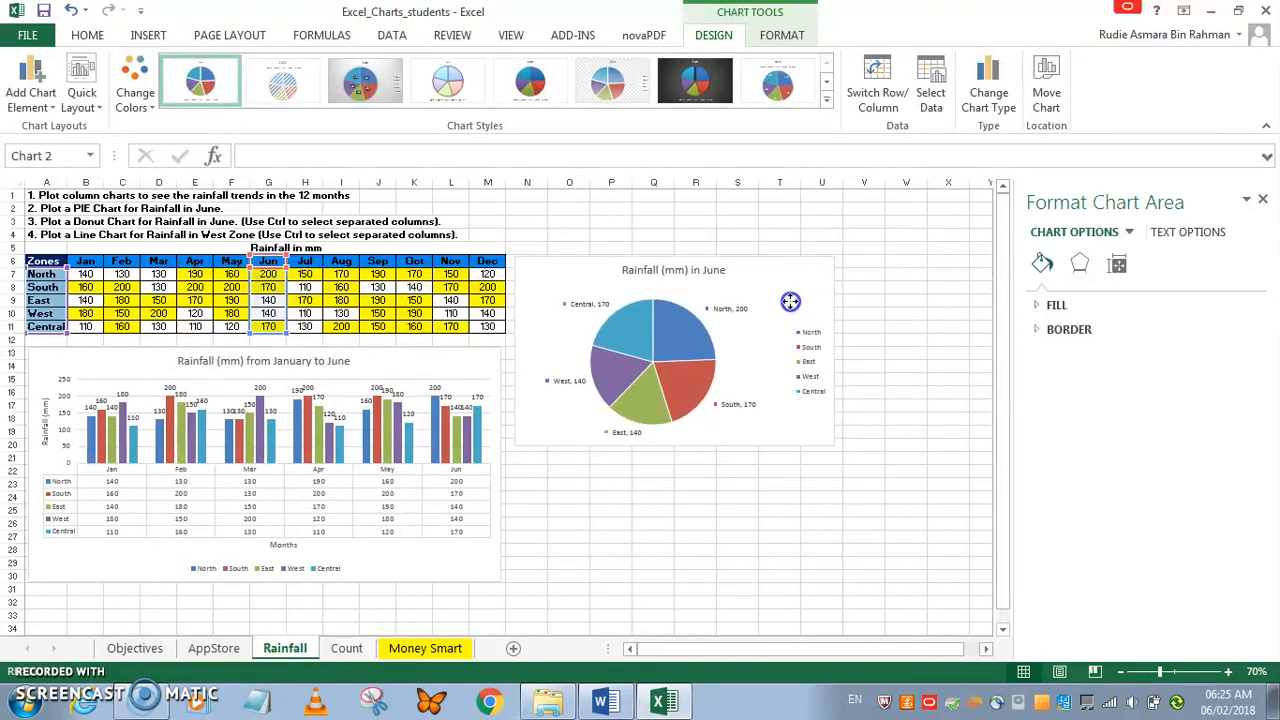
# Step: Insert a doughnut chart from the Zones and Jun columns of the rainfall table (A6:A11 and G6:G11)
pyautogui.click(887, 301)
pyautogui.click(646, 235)
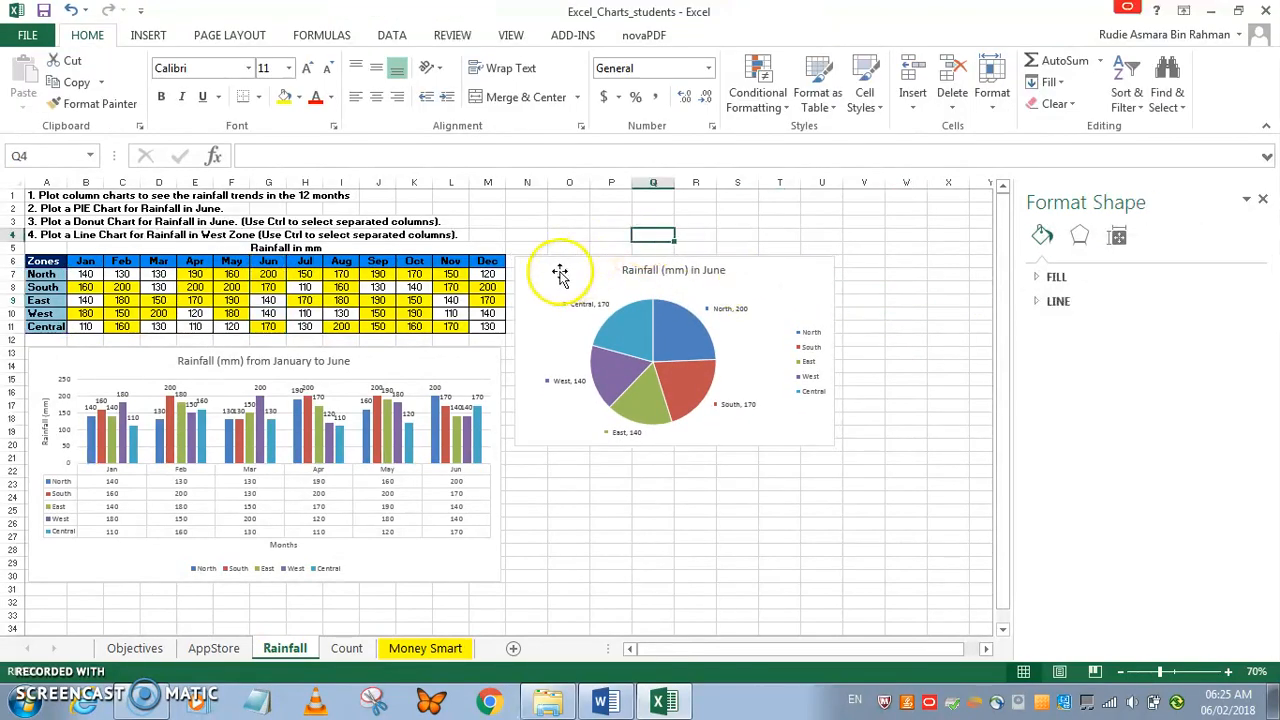
pyautogui.scroll(2, 538, 308)
pyautogui.scroll(-1, 543, 303)
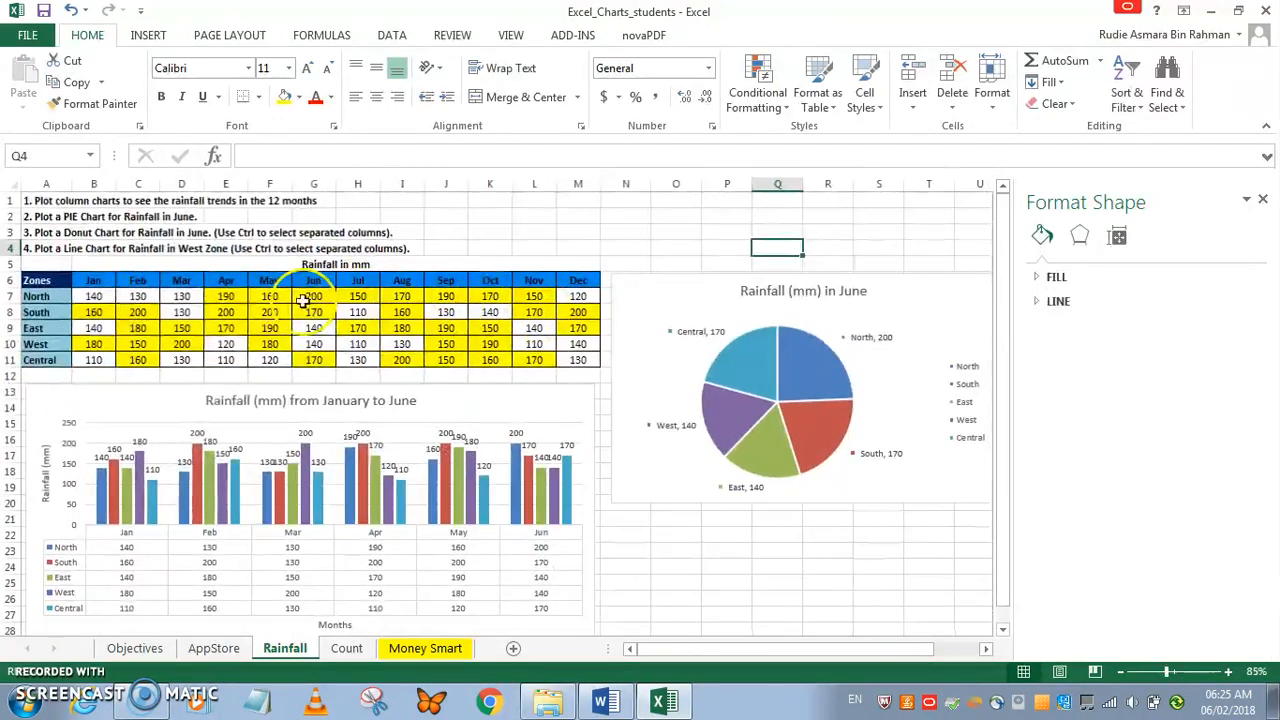
pyautogui.moveTo(45, 282); pyautogui.dragTo(37, 364)
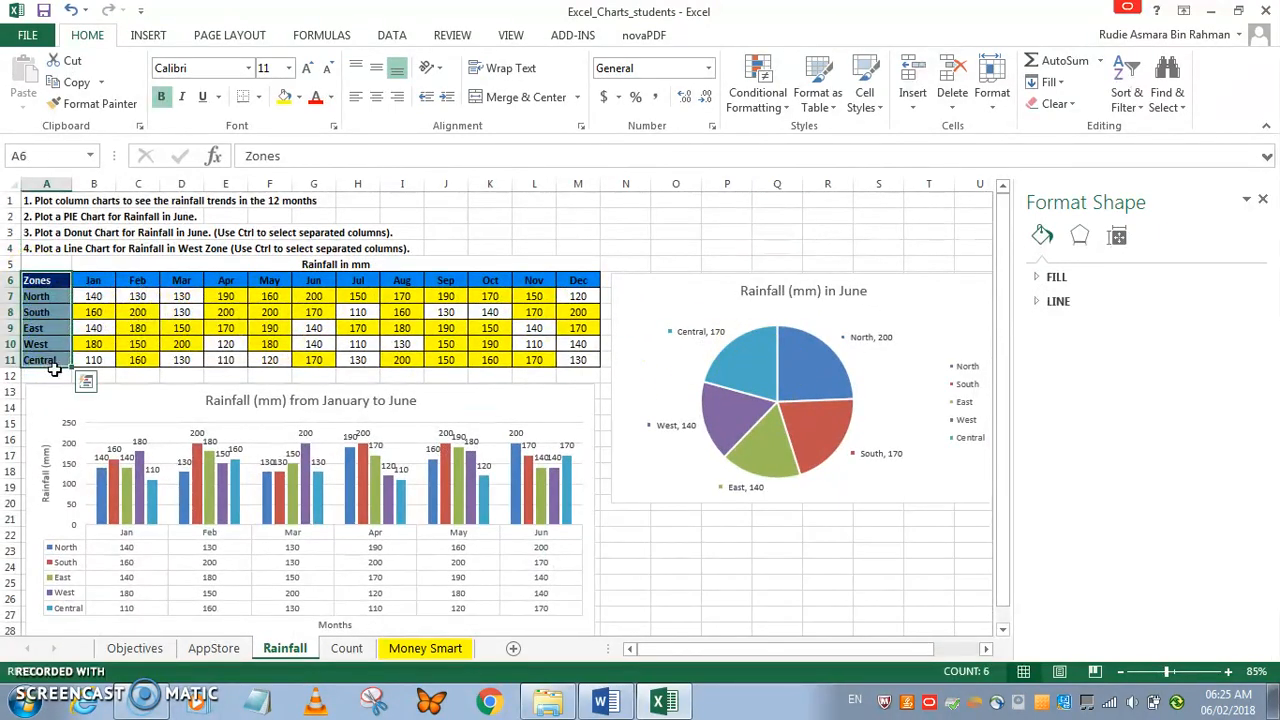
pyautogui.moveTo(310, 284); pyautogui.dragTo(313, 357)
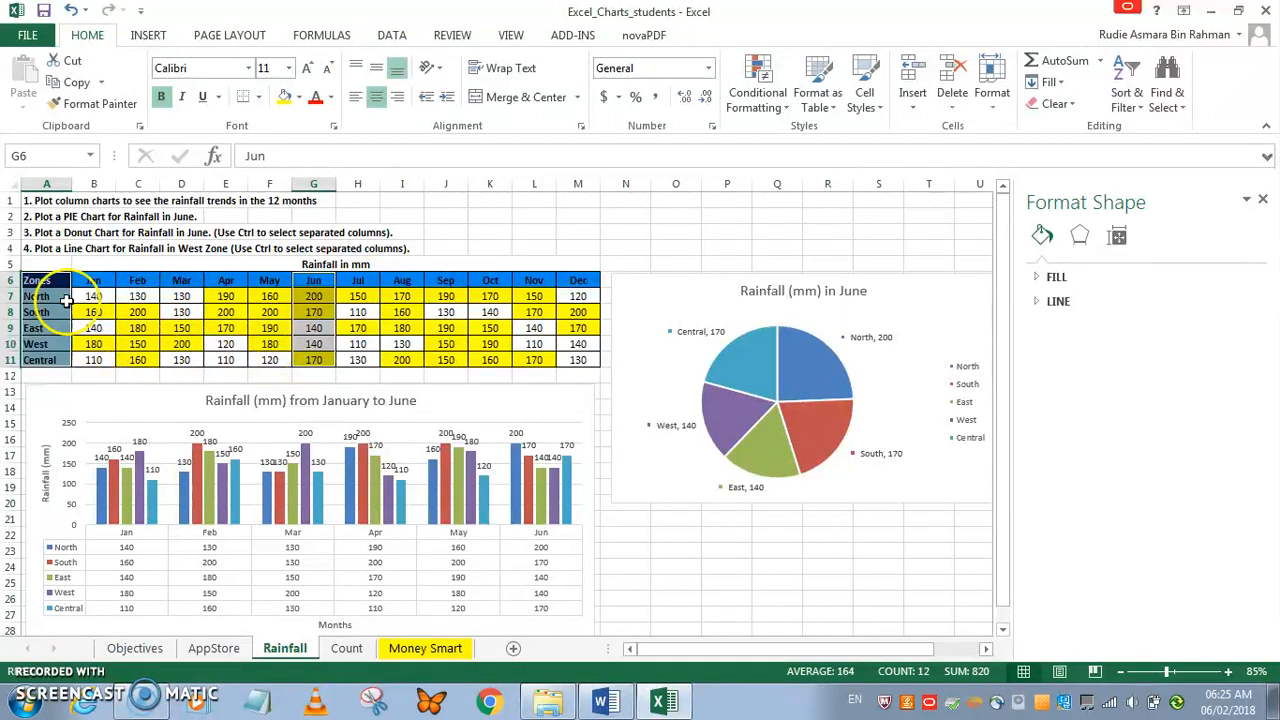
pyautogui.click(147, 35)
pyautogui.click(600, 104)
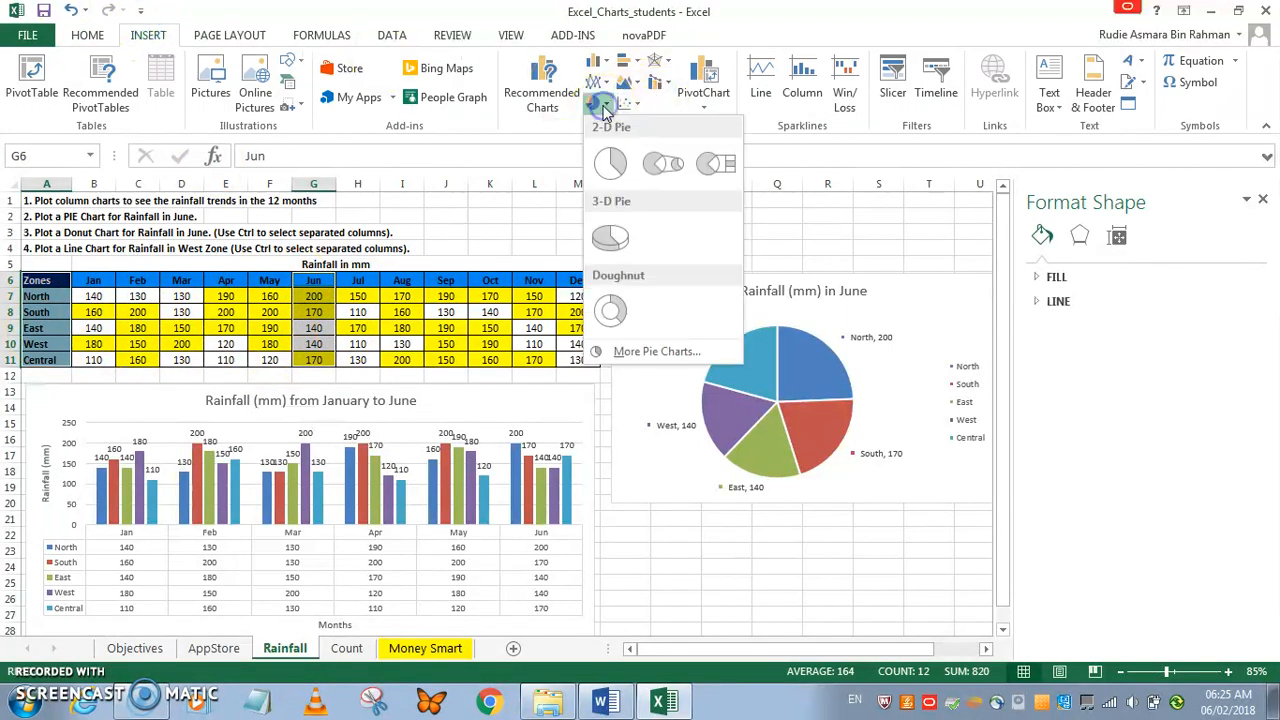
pyautogui.click(622, 313)
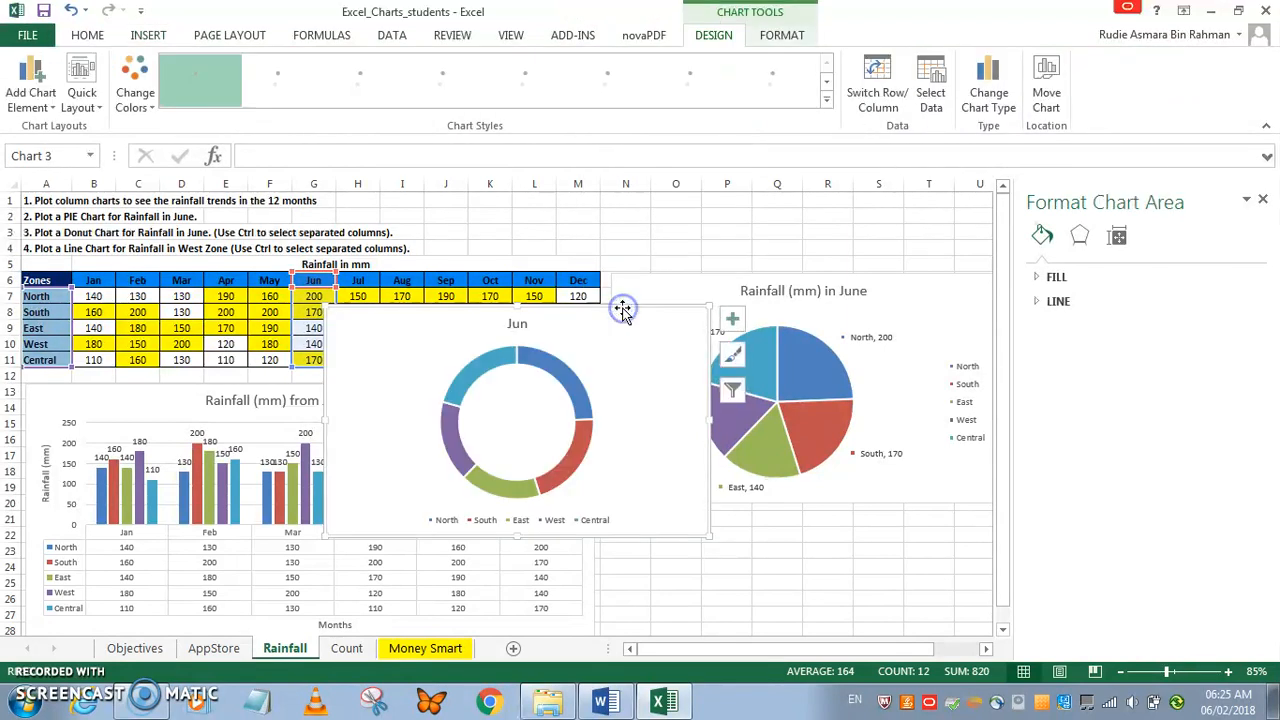
# Step: Move the doughnut chart to the empty area below the pie chart and keep its first chart style
pyautogui.scroll(-4, 623, 306)
pyautogui.moveTo(630, 233); pyautogui.dragTo(923, 423)
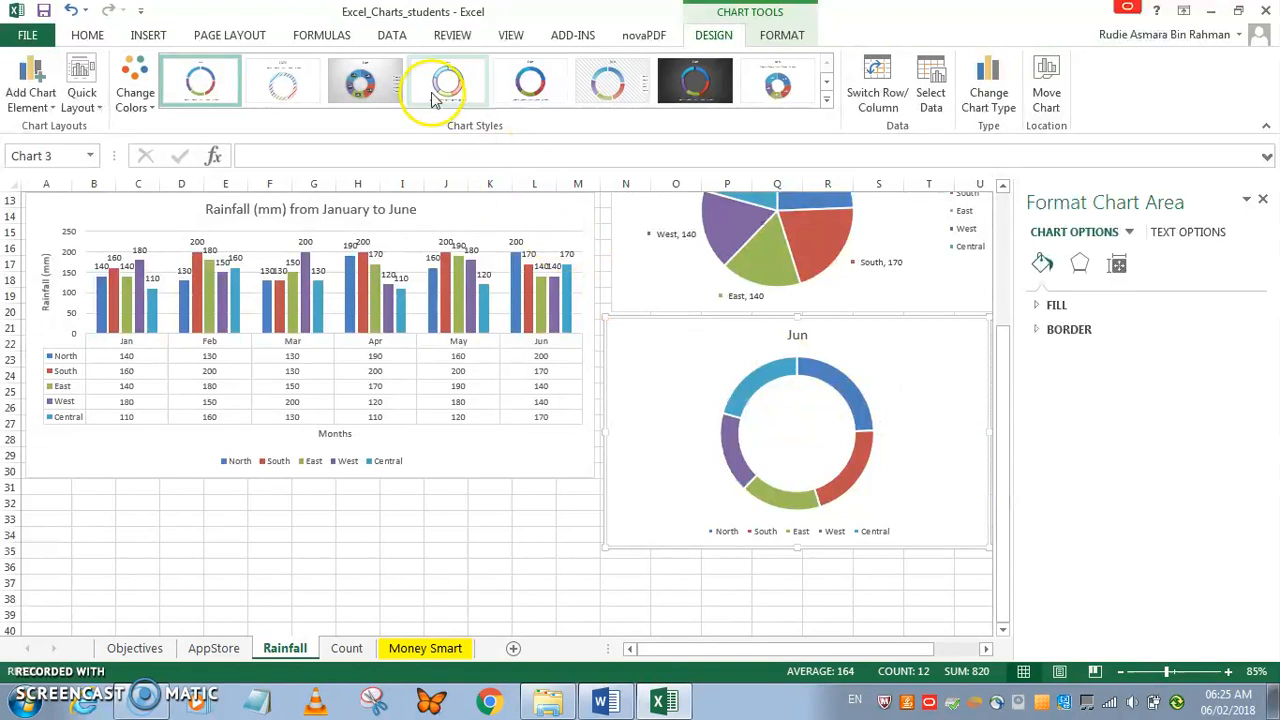
pyautogui.click(530, 80)
pyautogui.click(203, 80)
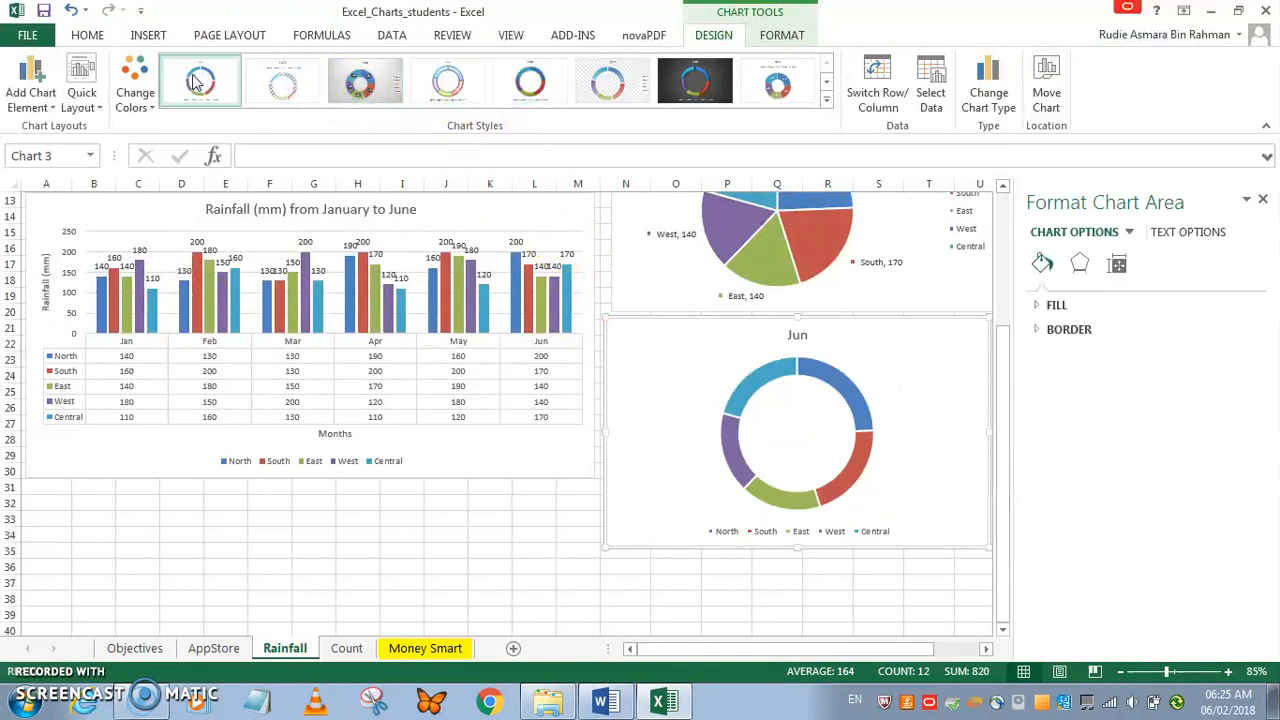
pyautogui.click(87, 92)
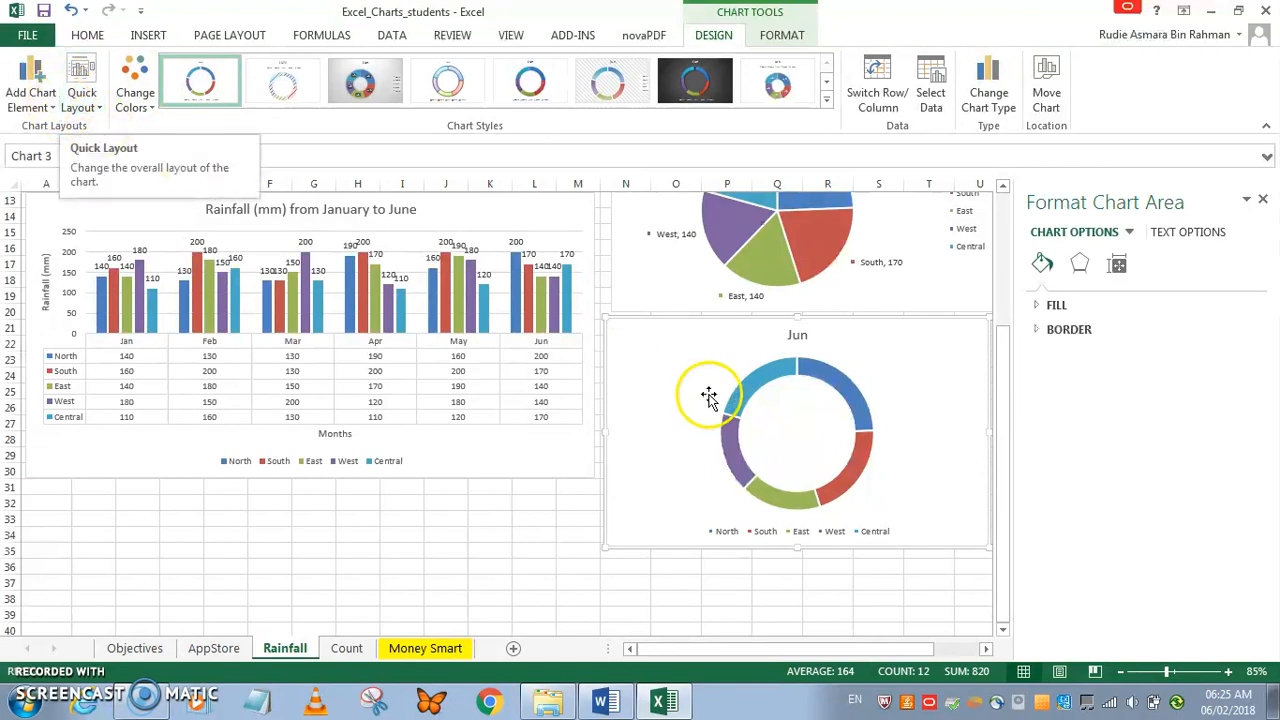
# Step: Check the donut sample in the Word document, then return to Excel and add data callout labels to the doughnut chart
pyautogui.click(605, 700)
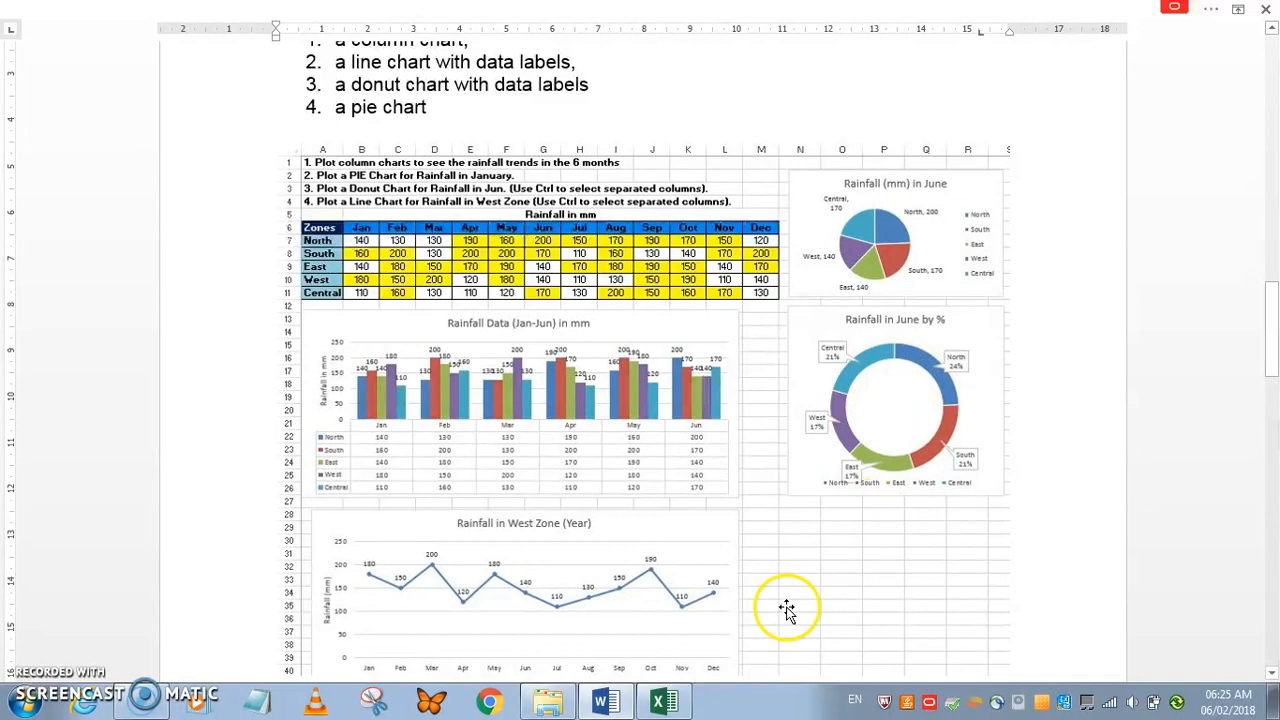
pyautogui.click(670, 703)
pyautogui.click(686, 379)
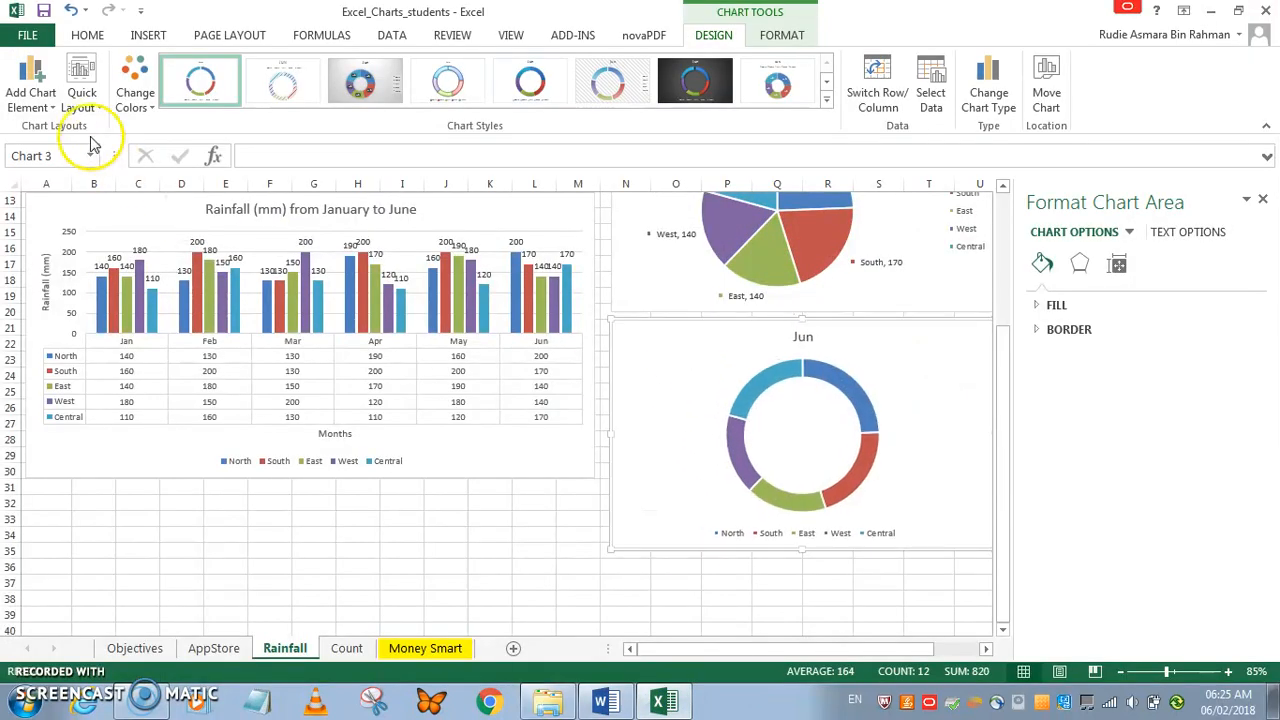
pyautogui.click(33, 85)
pyautogui.moveTo(66, 152)
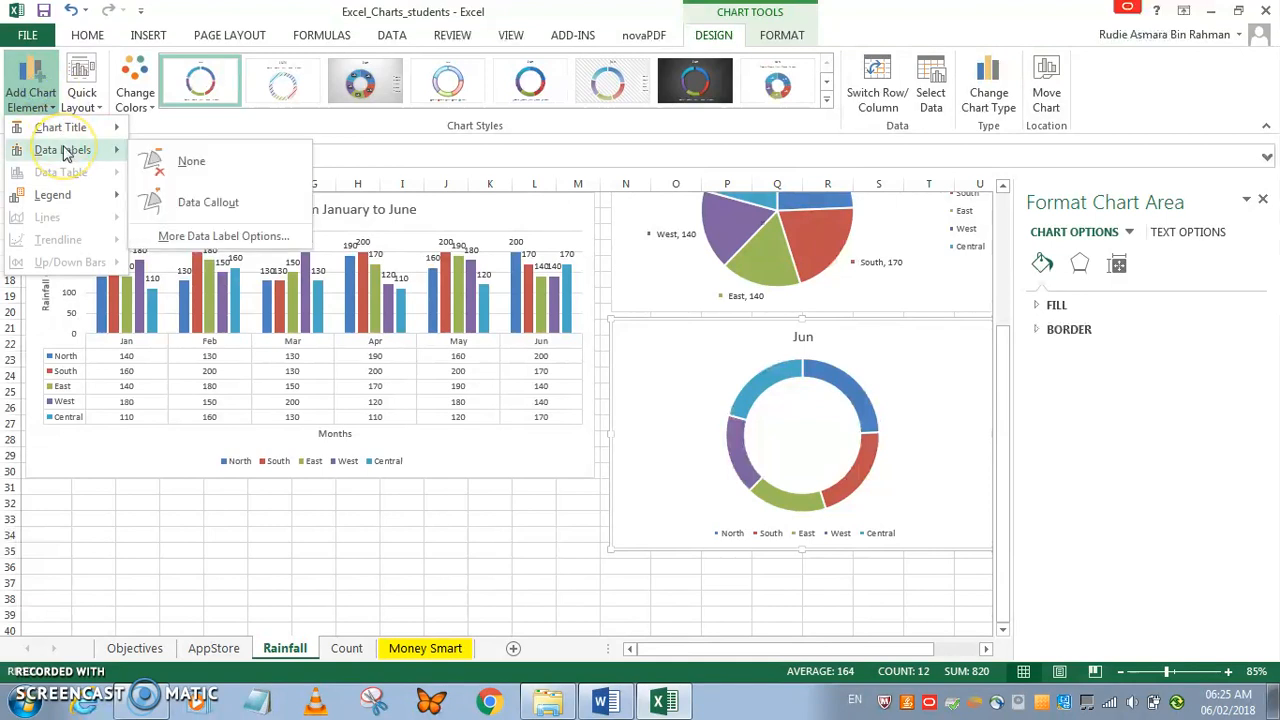
pyautogui.click(172, 198)
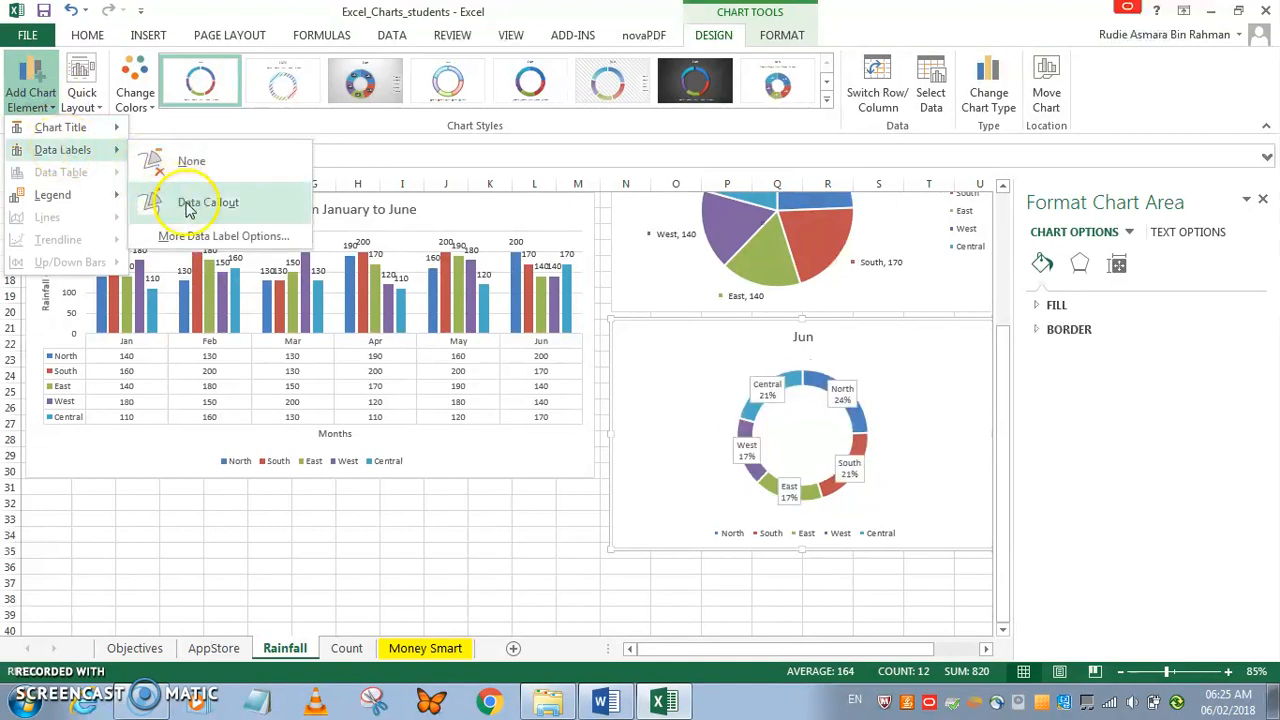
pyautogui.click(187, 205)
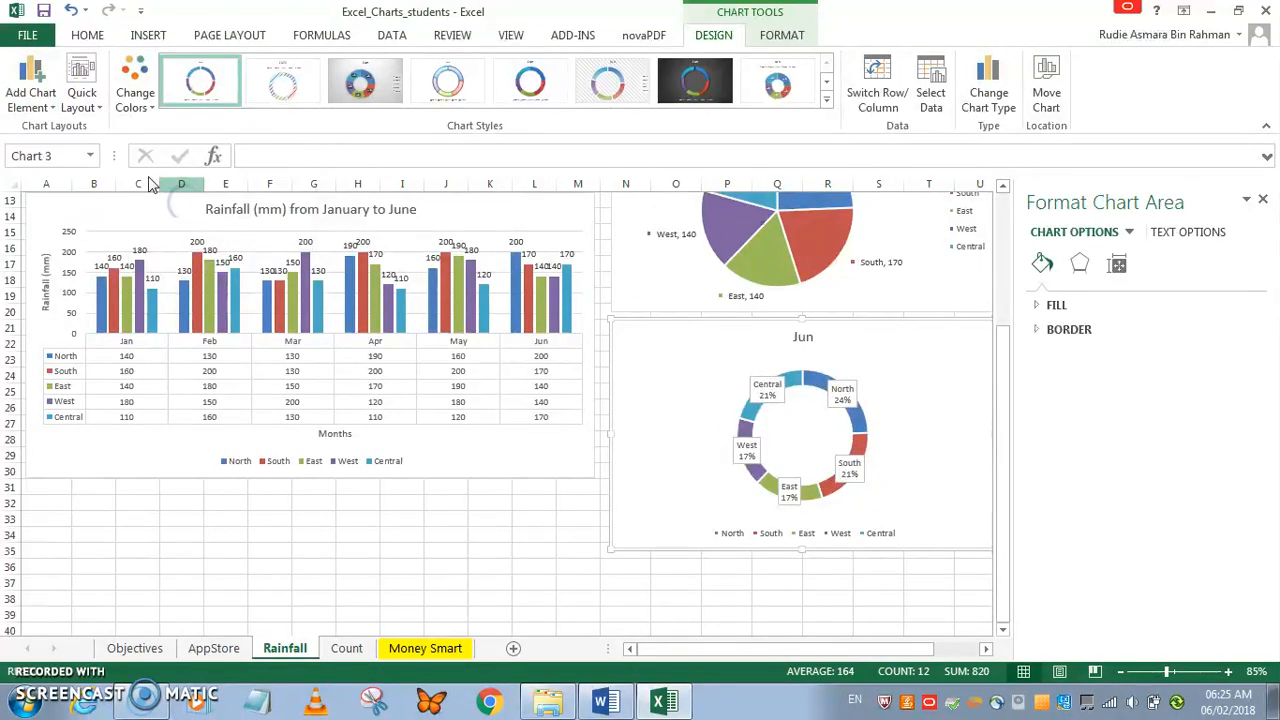
# Step: Examine the label options for the doughnut chart's data callouts, including which contents the labels show
pyautogui.click(29, 86)
pyautogui.moveTo(80, 149)
pyautogui.click(172, 185)
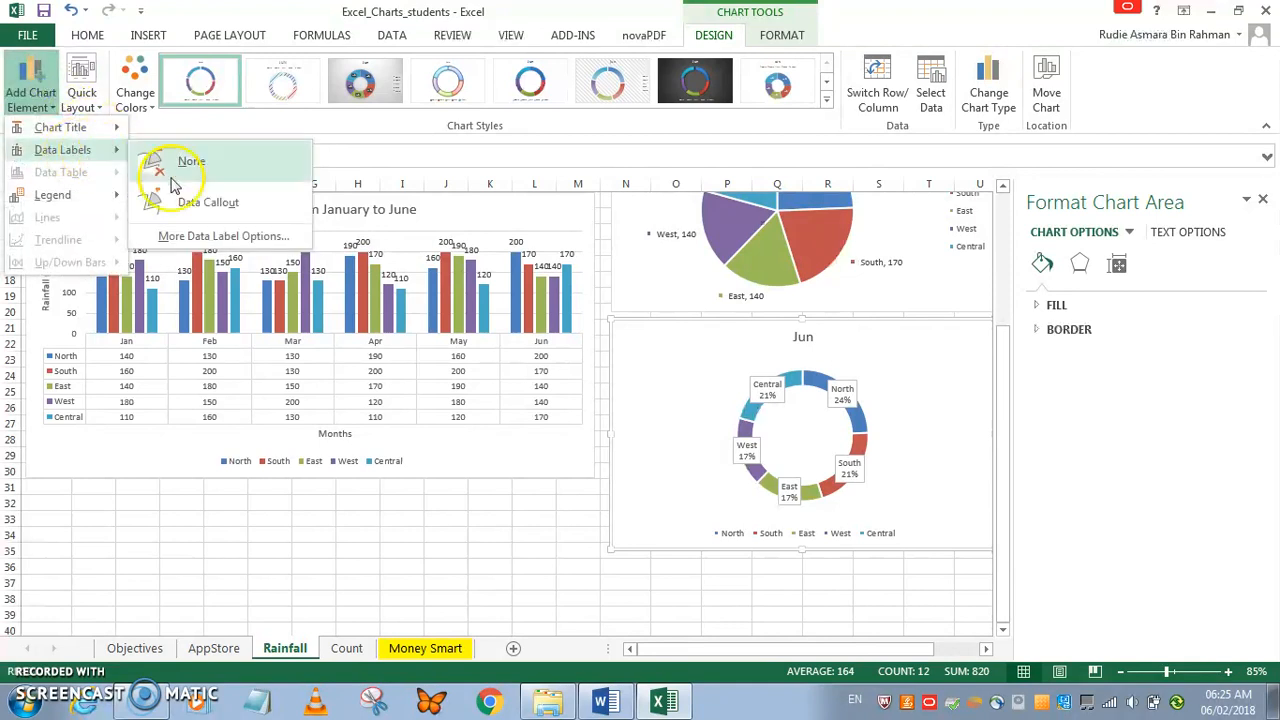
pyautogui.click(205, 236)
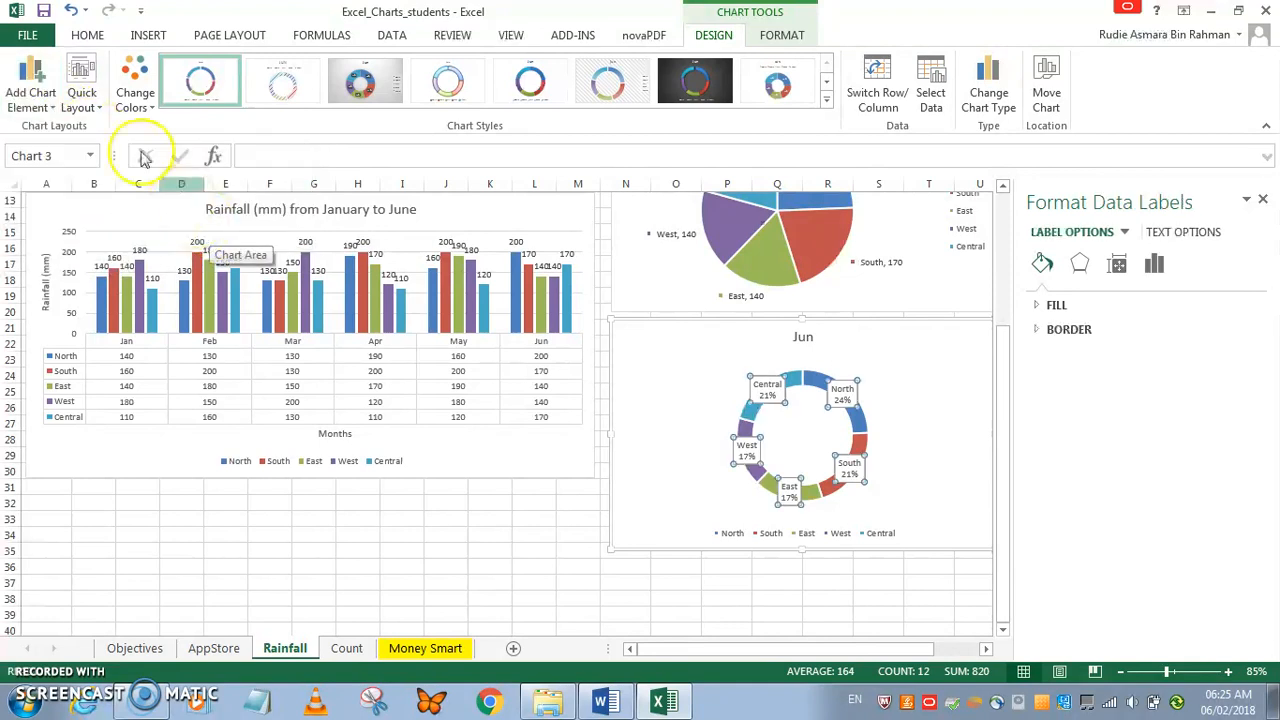
pyautogui.click(30, 86)
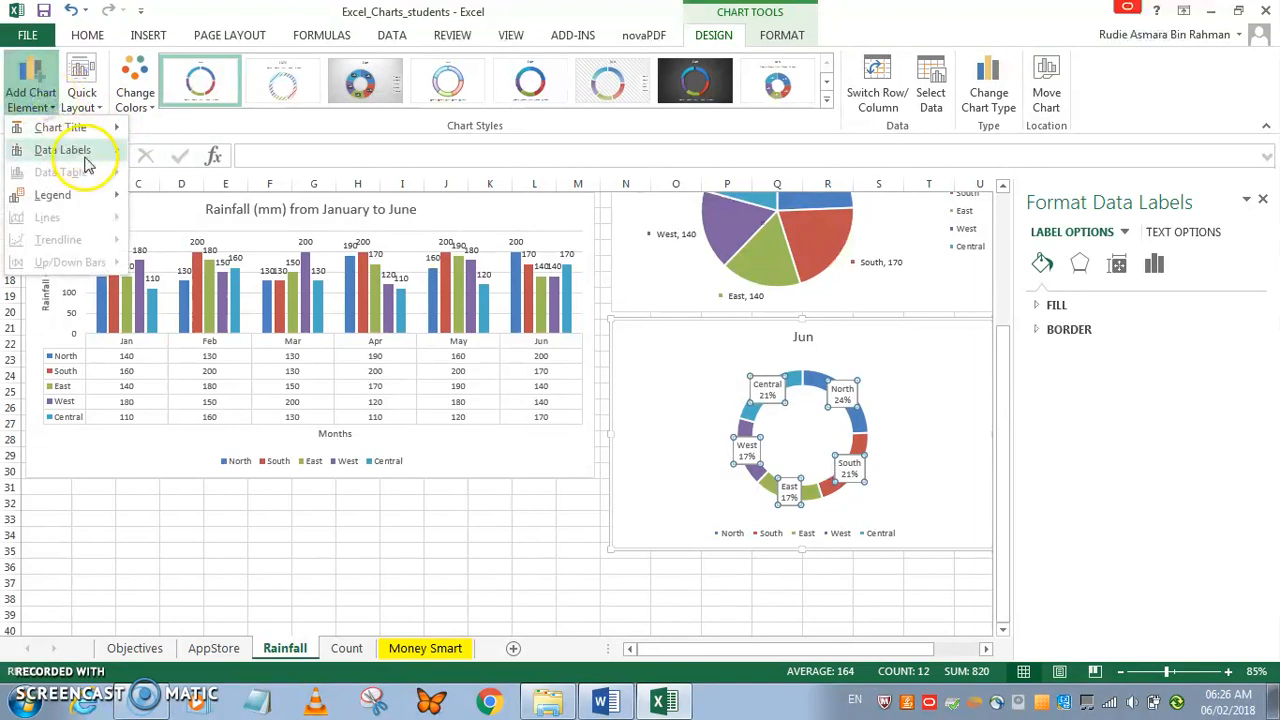
pyautogui.moveTo(82, 150)
pyautogui.click(208, 236)
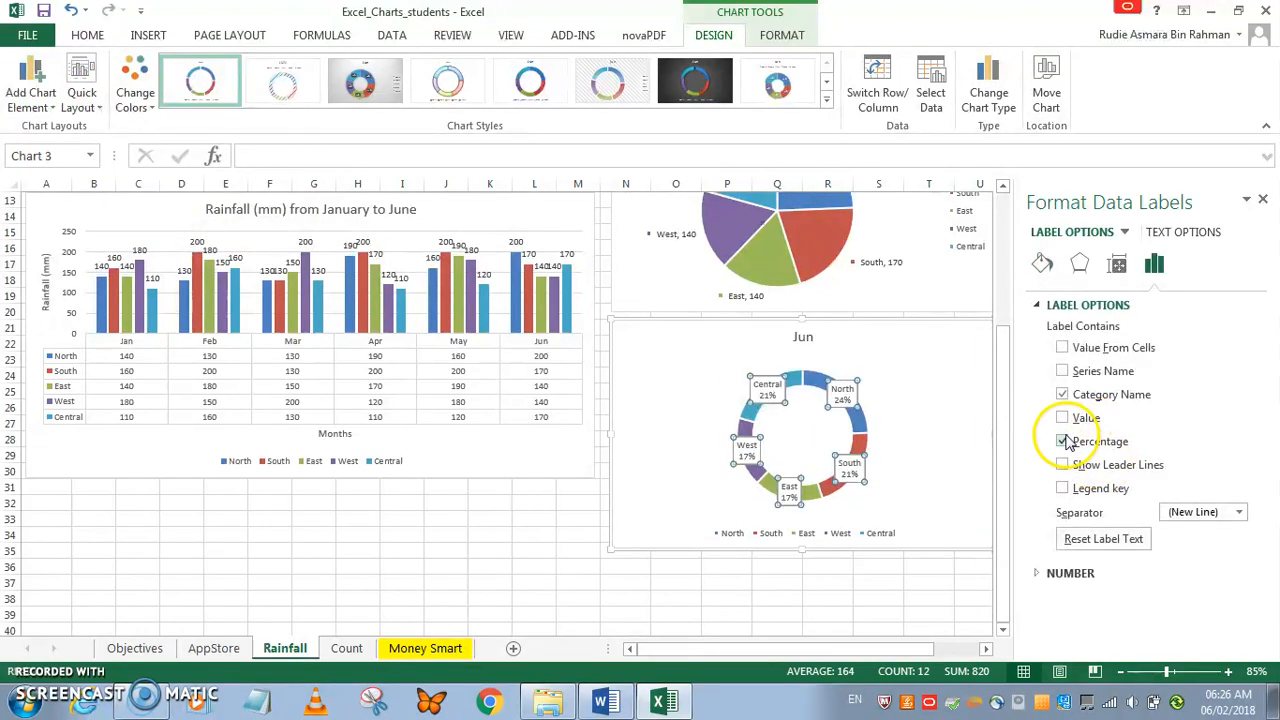
pyautogui.click(917, 391)
# Step: Try to move the Central callout outward, away from the doughnut ring
pyautogui.moveTo(772, 383); pyautogui.dragTo(747, 368)
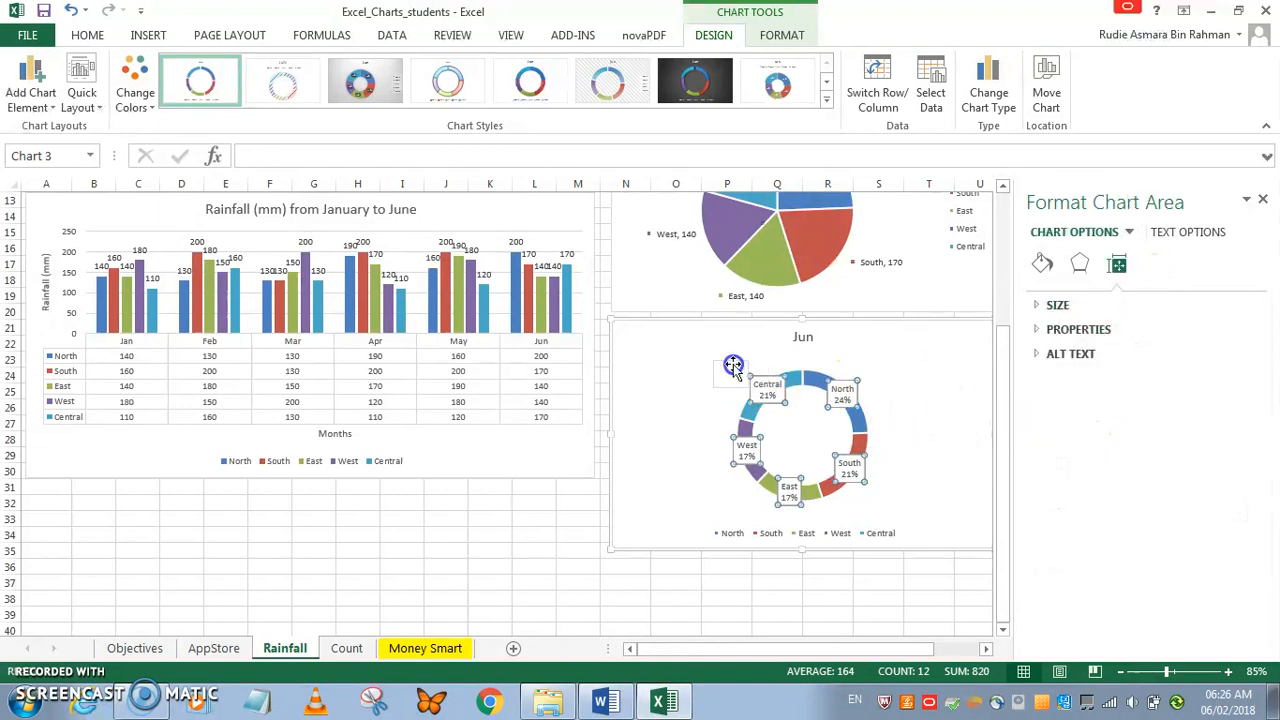
pyautogui.click(841, 405)
pyautogui.click(894, 374)
pyautogui.moveTo(771, 396); pyautogui.dragTo(731, 369)
pyautogui.click(871, 371)
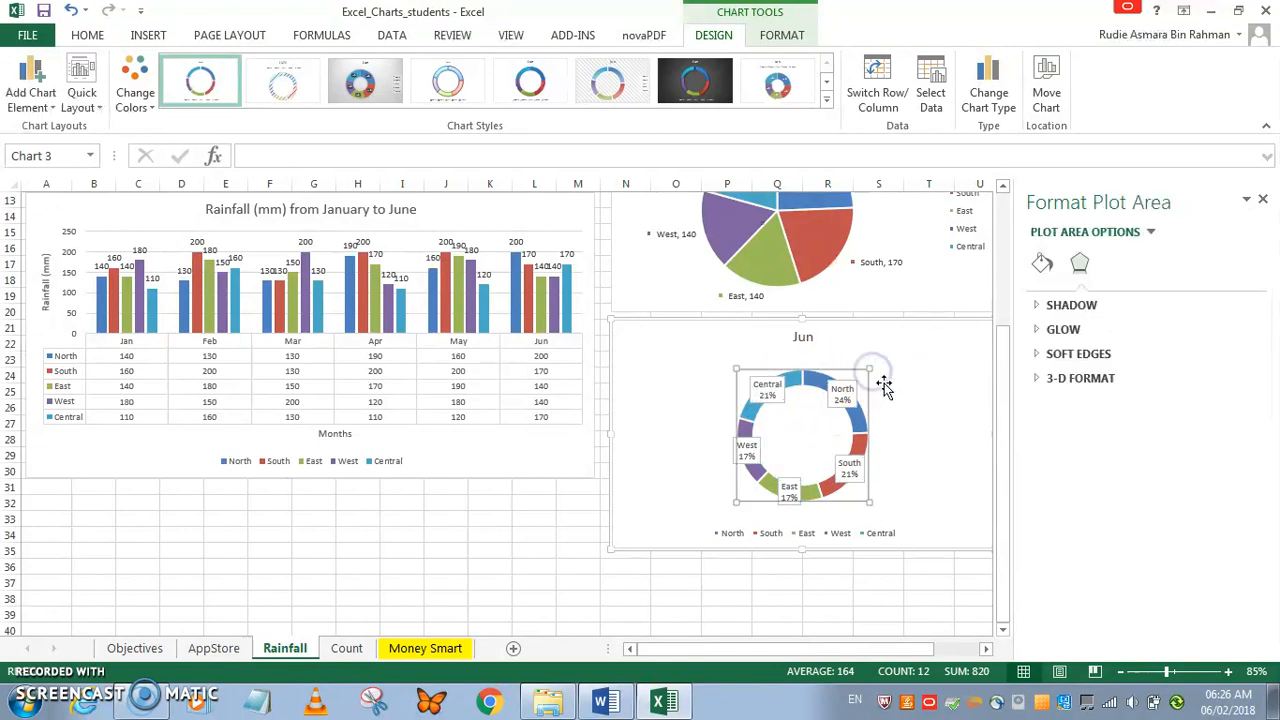
pyautogui.scroll(1, 891, 388)
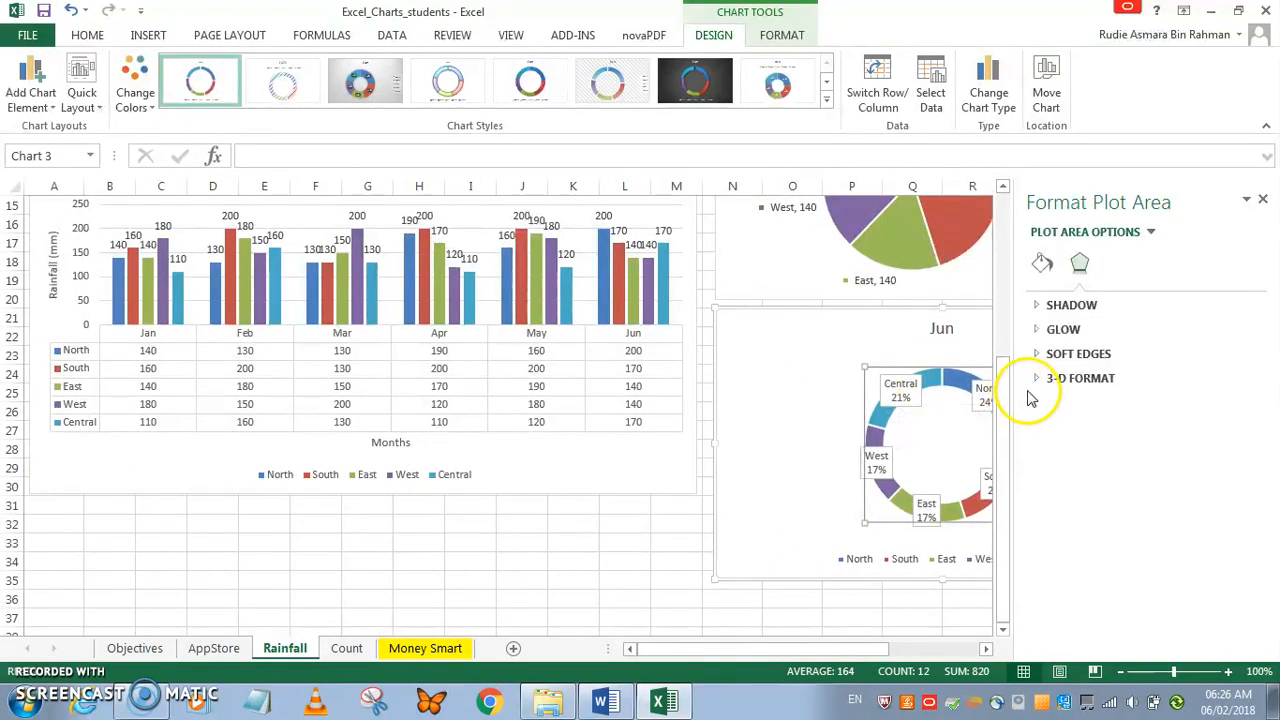
pyautogui.scroll(-1, 955, 394)
pyautogui.click(915, 407)
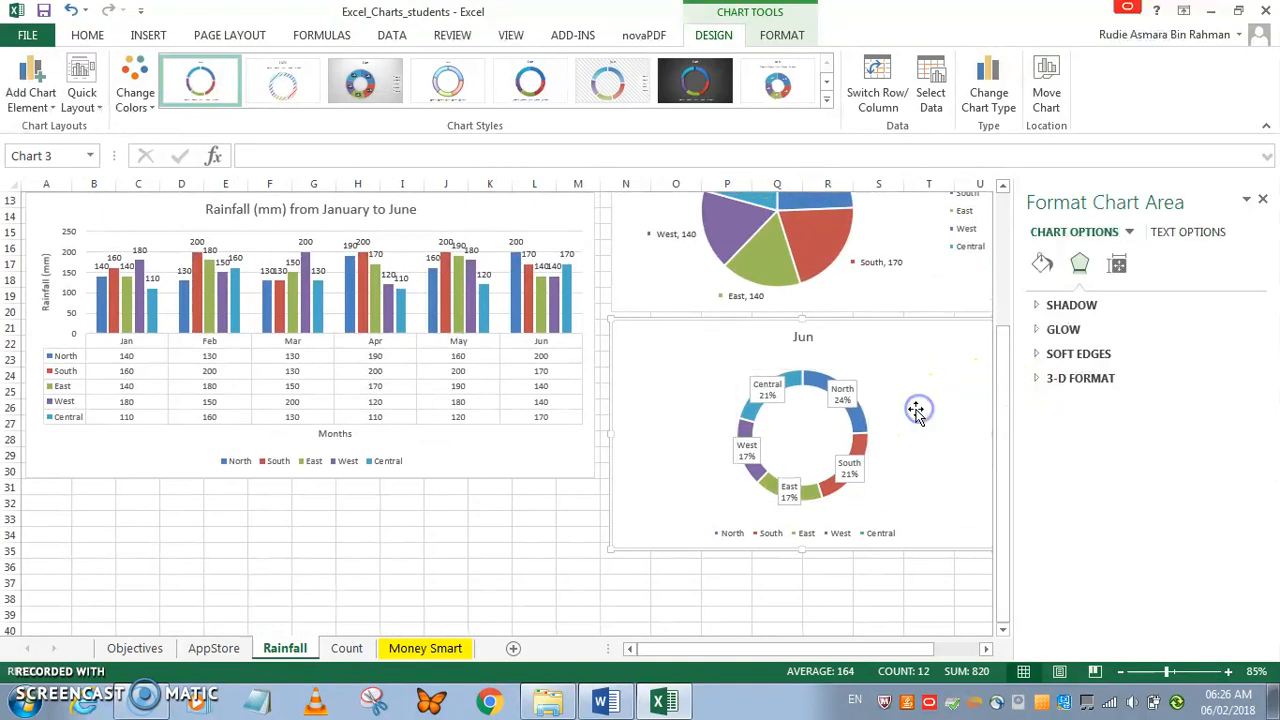
# Step: Place the doughnut chart's legend to the right of the ring
pyautogui.click(878, 532)
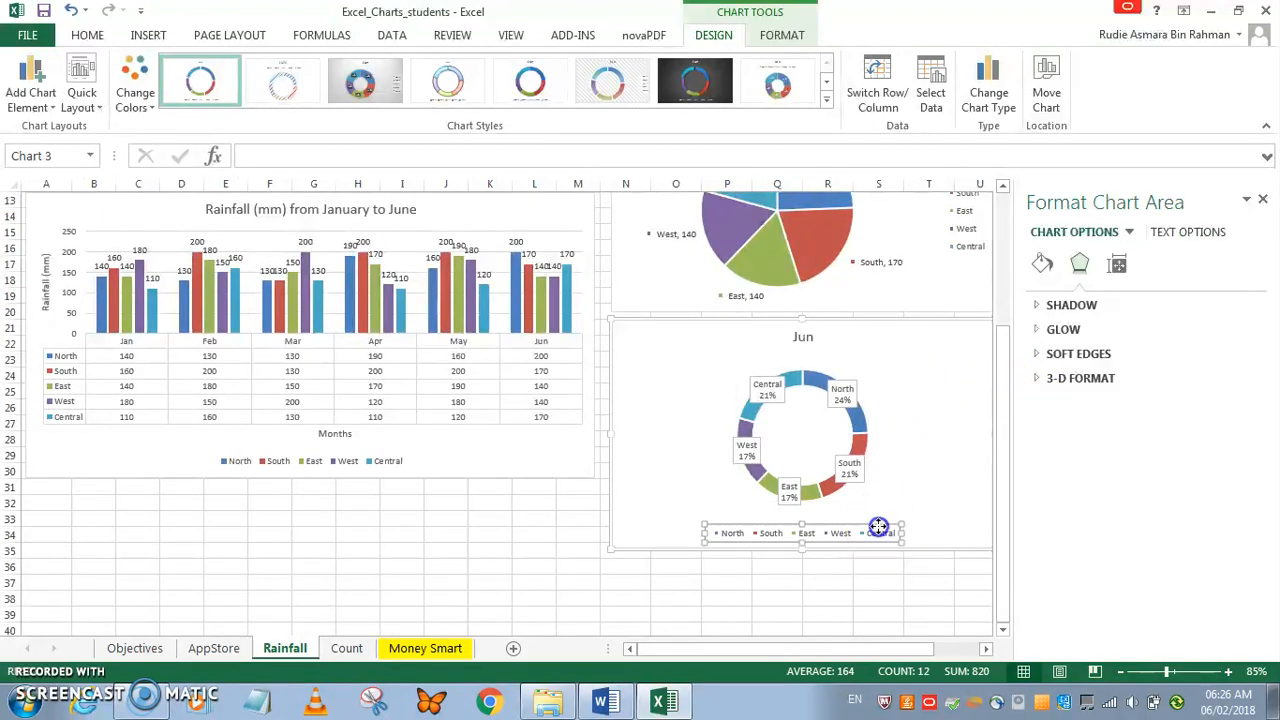
pyautogui.click(30, 85)
pyautogui.moveTo(55, 194)
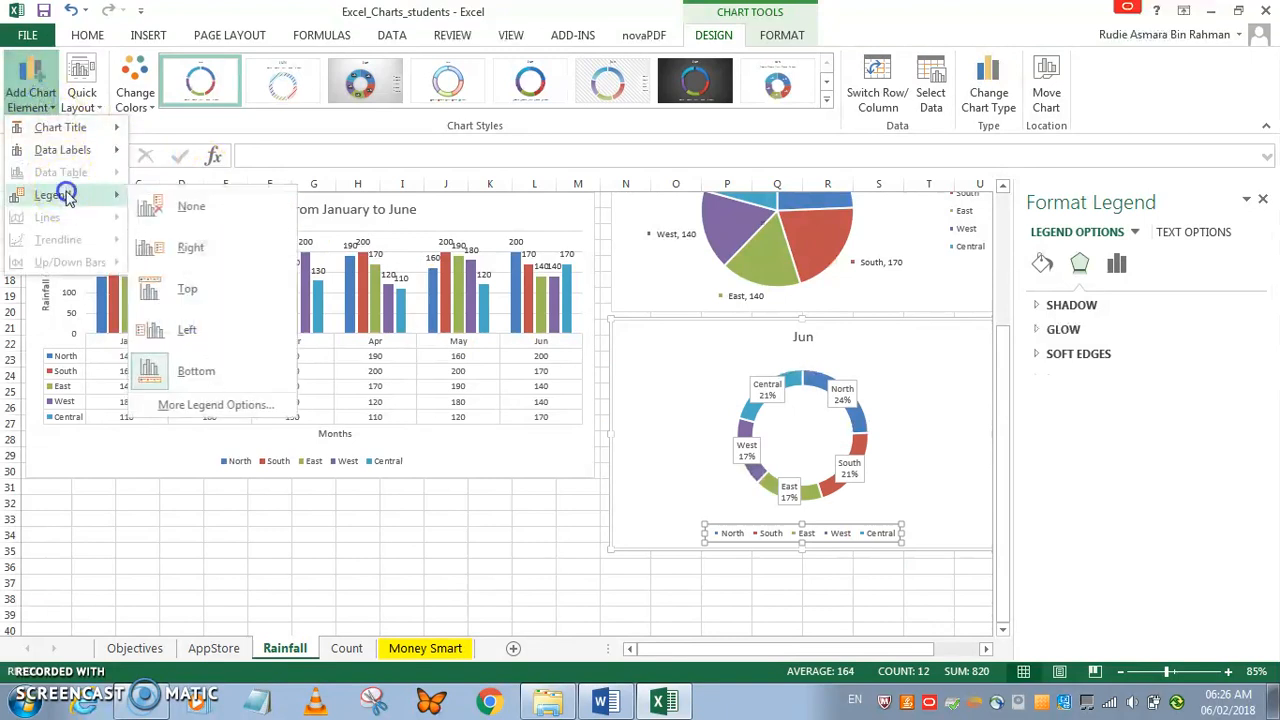
pyautogui.click(194, 249)
pyautogui.click(873, 379)
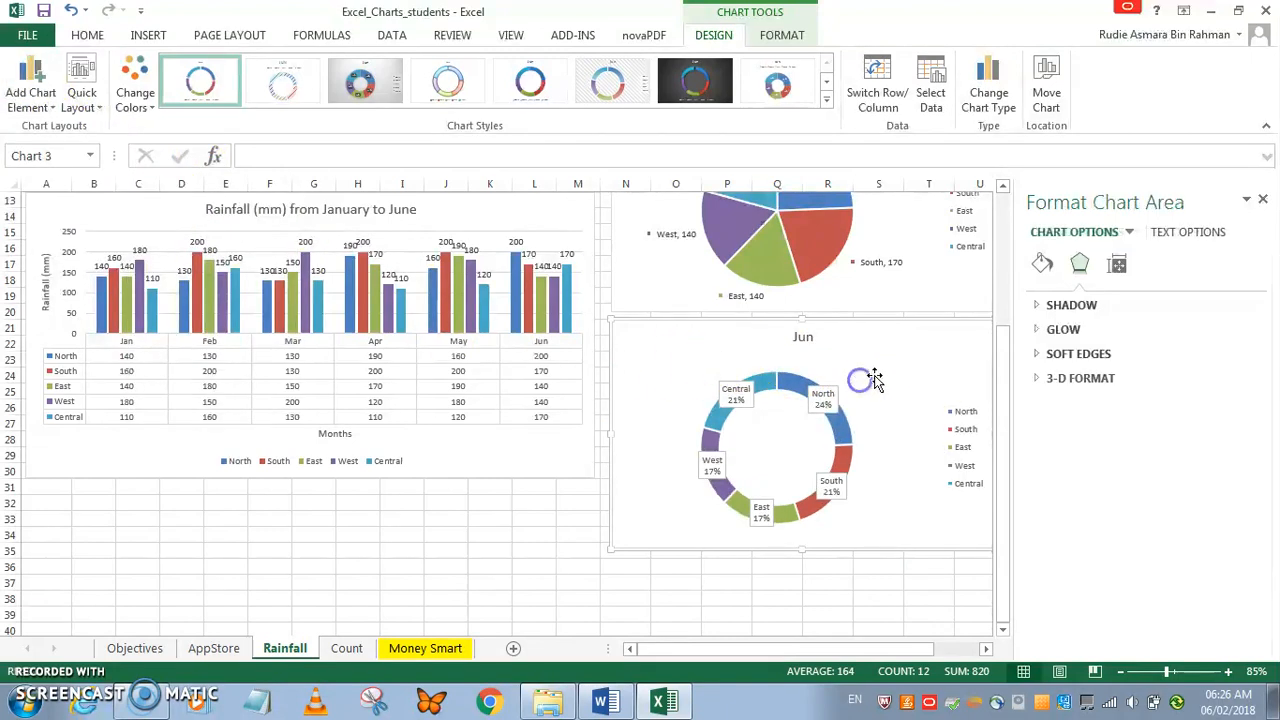
# Step: Set the doughnut chart's title to "Percentage of Rainfall in Jun across regions" and deselect the chart
pyautogui.click(806, 338)
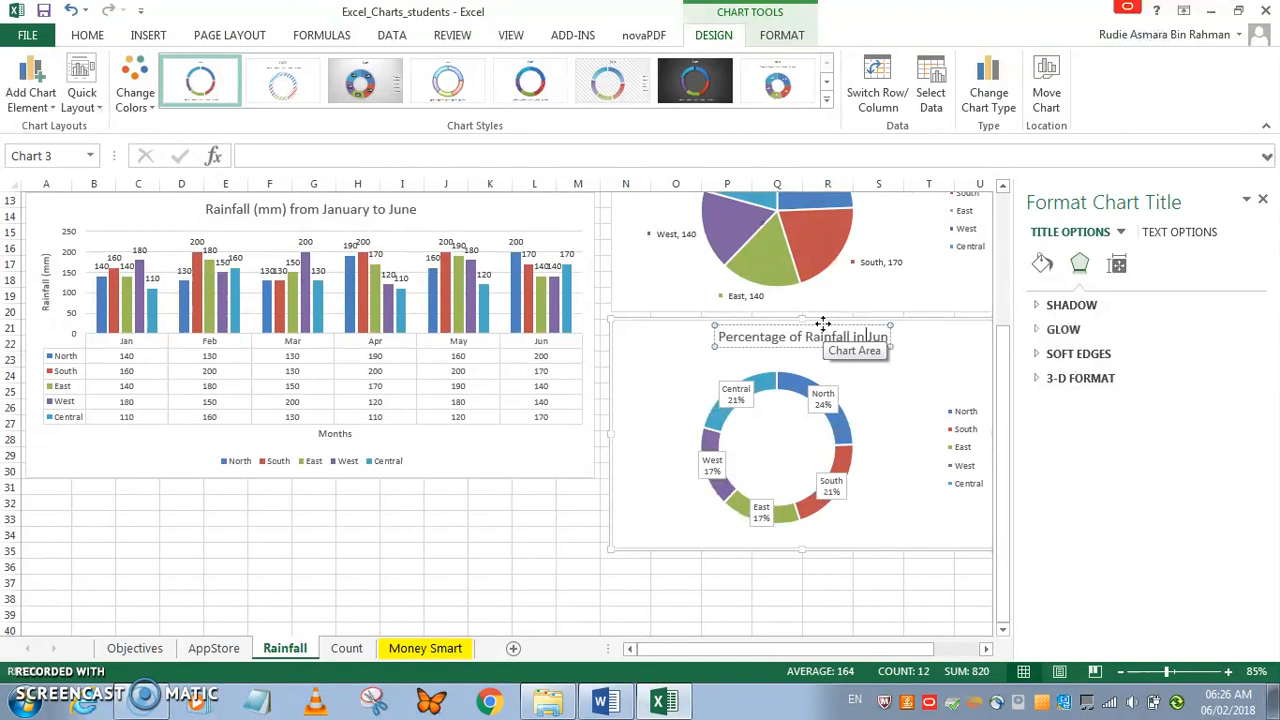
pyautogui.write('across')
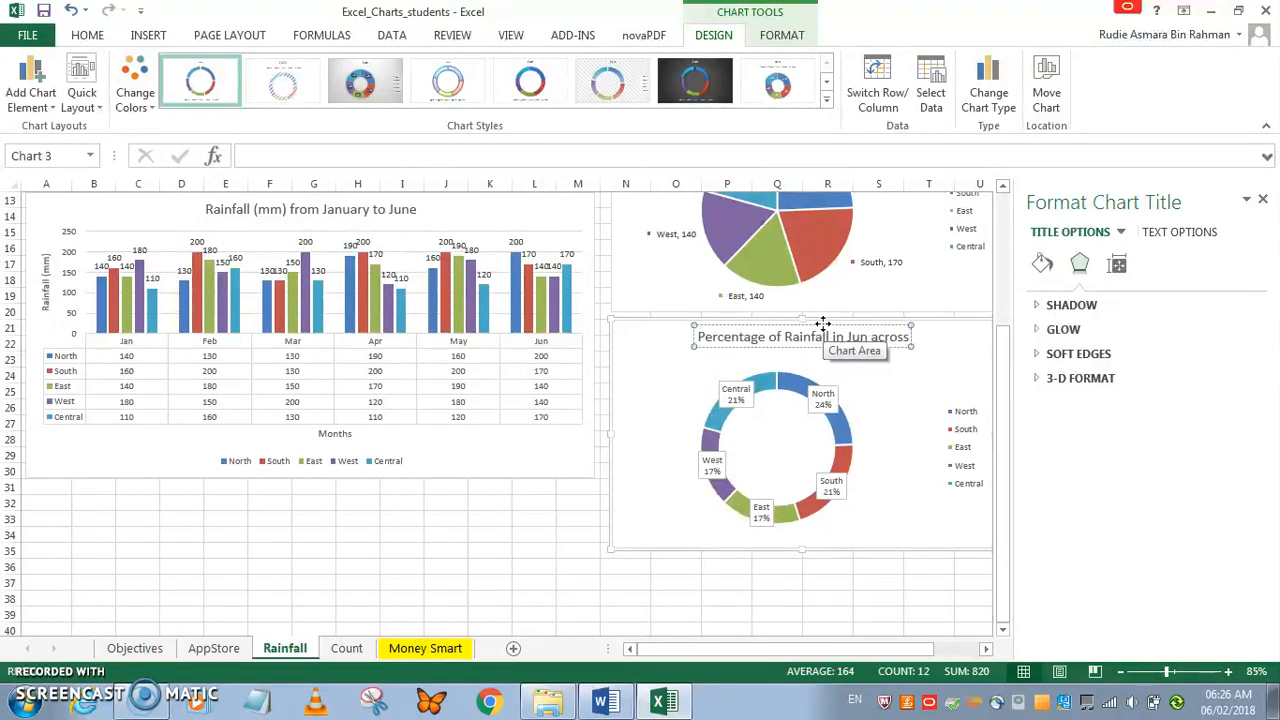
pyautogui.write(' Re')
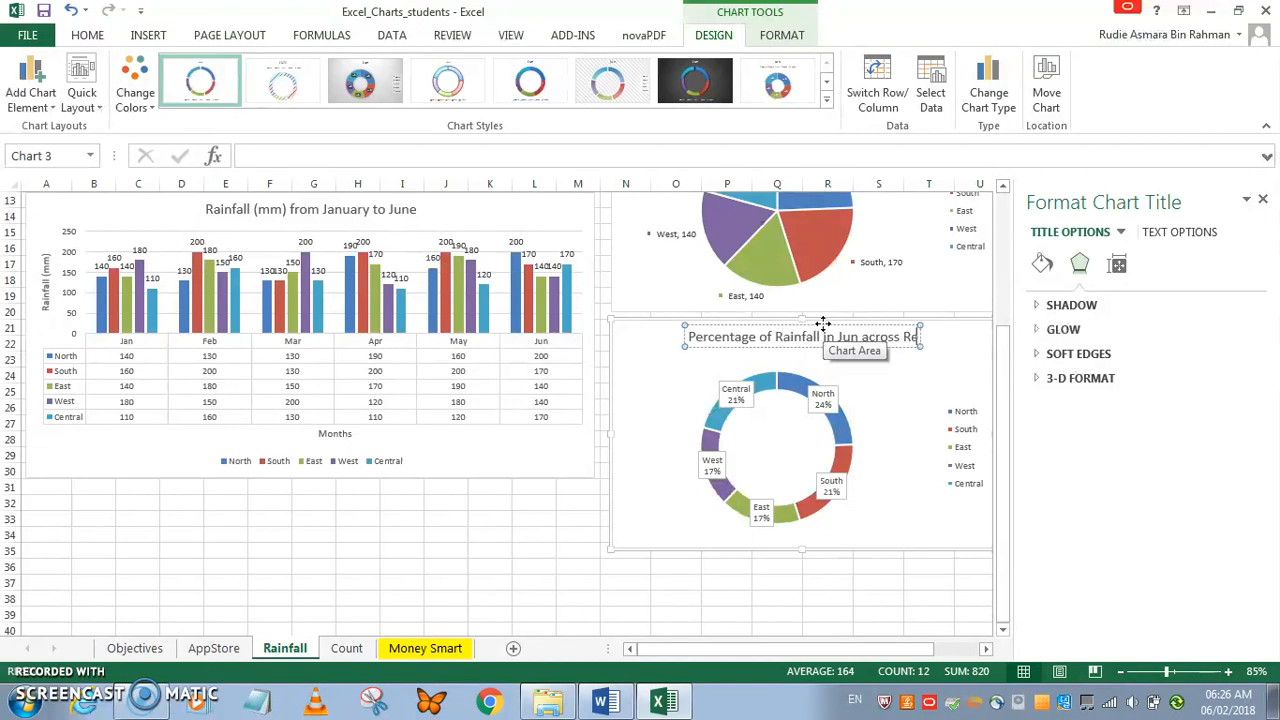
pyautogui.press('BackSpace')
pyautogui.press('BackSpace')
pyautogui.press('BackSpace')
pyautogui.press('BackSpace')
pyautogui.press('BackSpace')
pyautogui.press('BackSpace')
pyautogui.press('BackSpace')
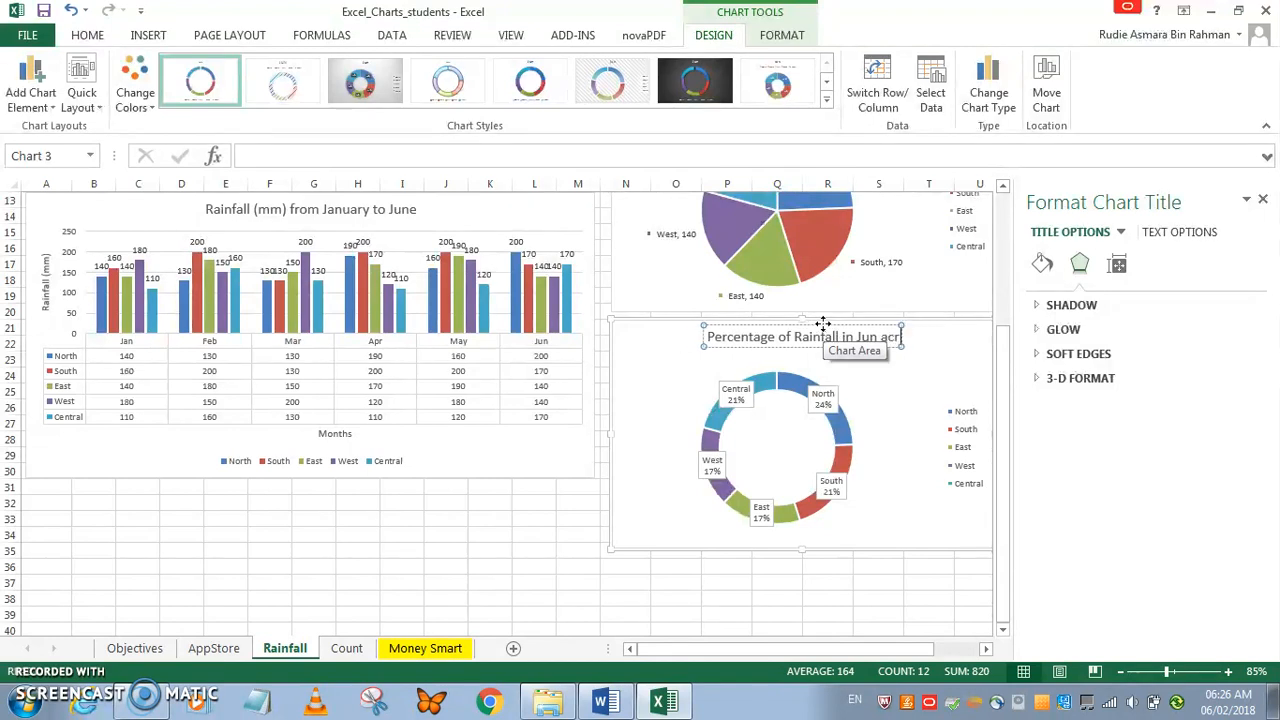
pyautogui.write('ross regions')
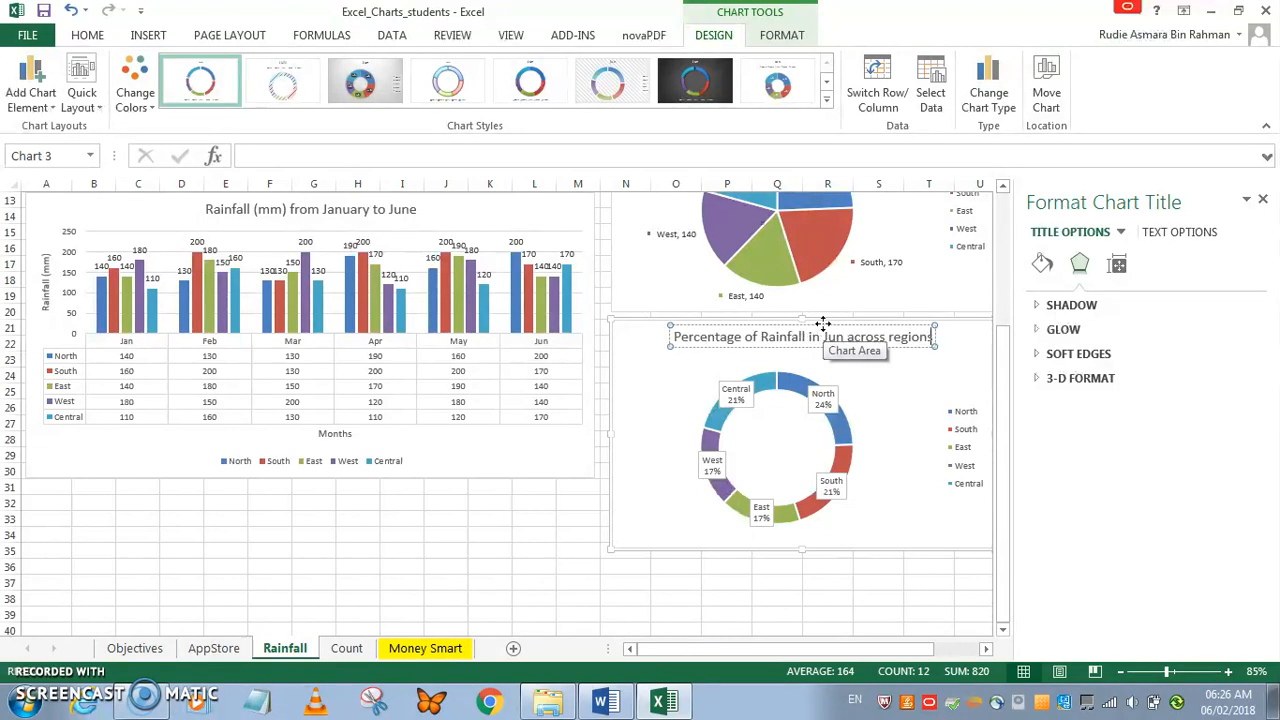
pyautogui.click(548, 566)
# Step: Switch to the Word assignment, examine its sample line chart of West Zone rainfall, and return to the Excel workbook
pyautogui.click(660, 703)
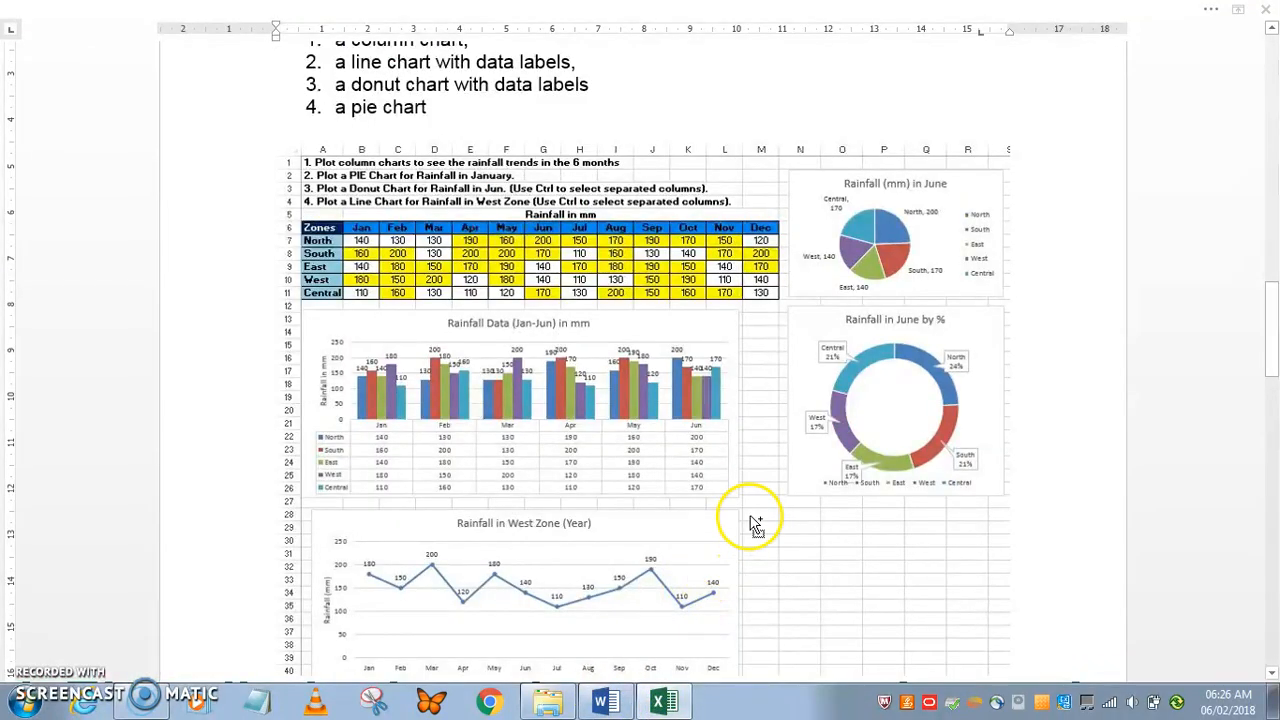
pyautogui.scroll(3, 776, 538)
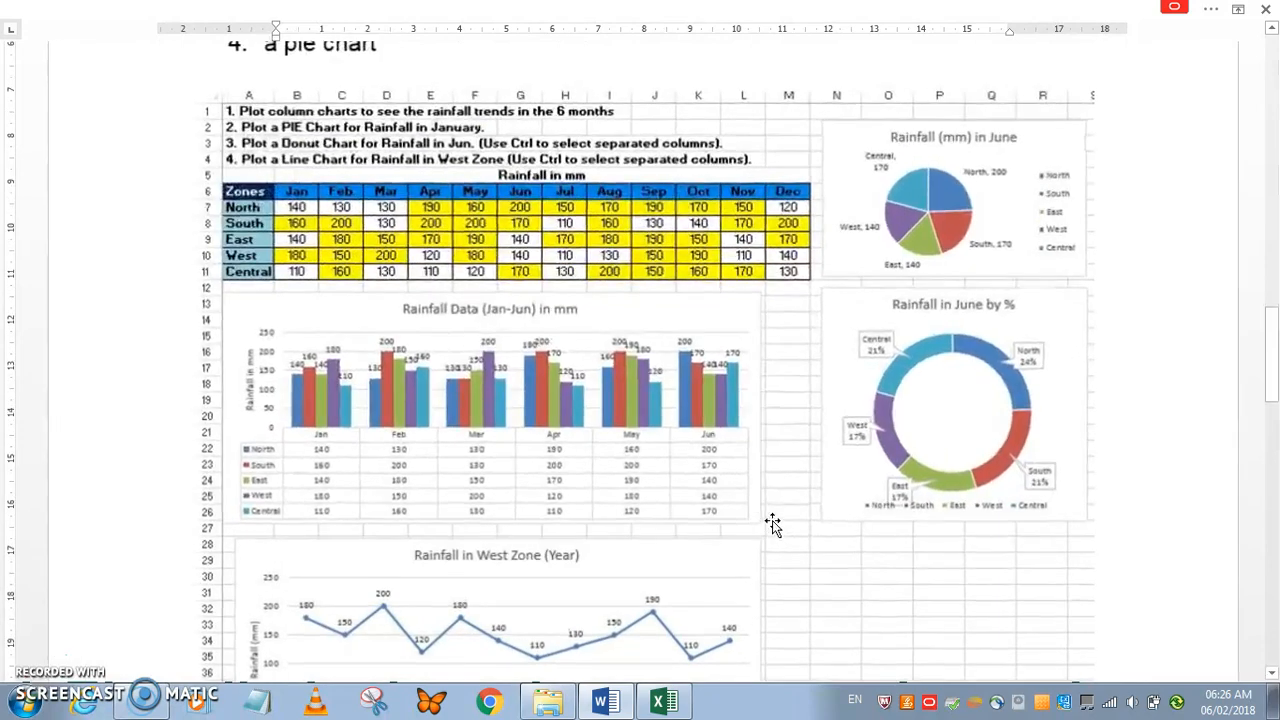
pyautogui.click(772, 522)
pyautogui.scroll(-1, 766, 519)
pyautogui.scroll(-2, 550, 505)
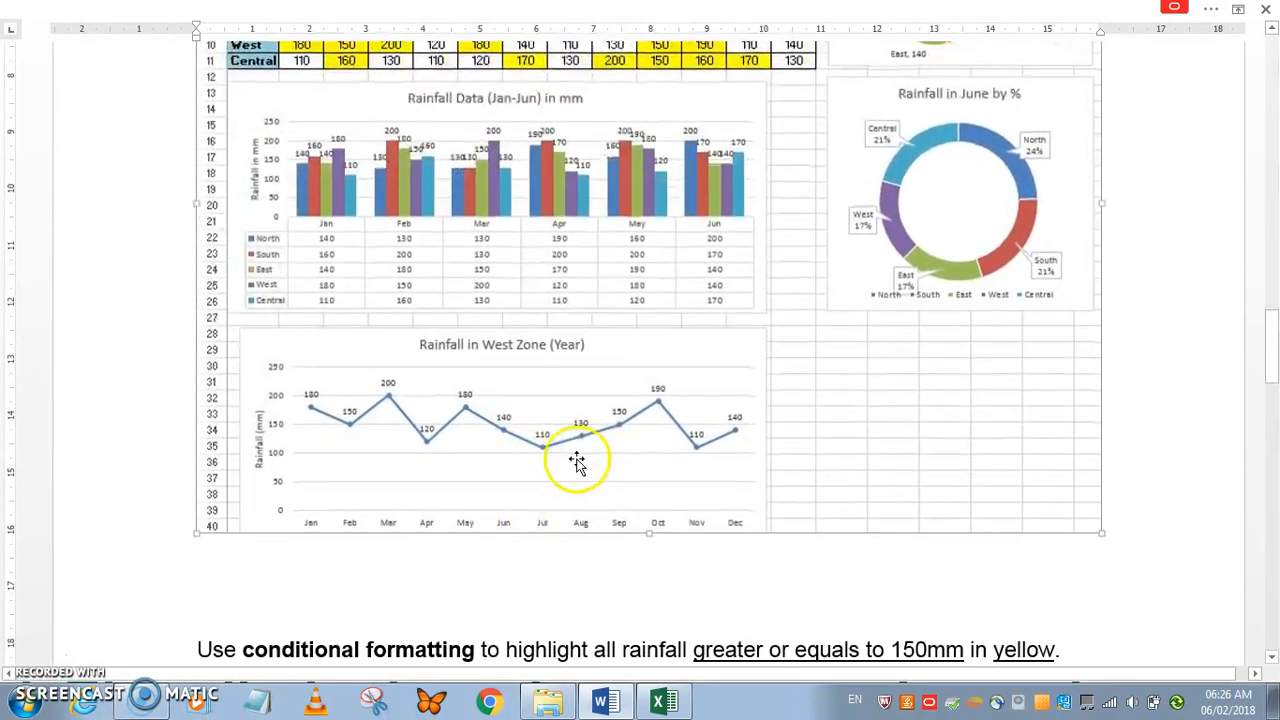
pyautogui.hotkey('alt', 'Tab')
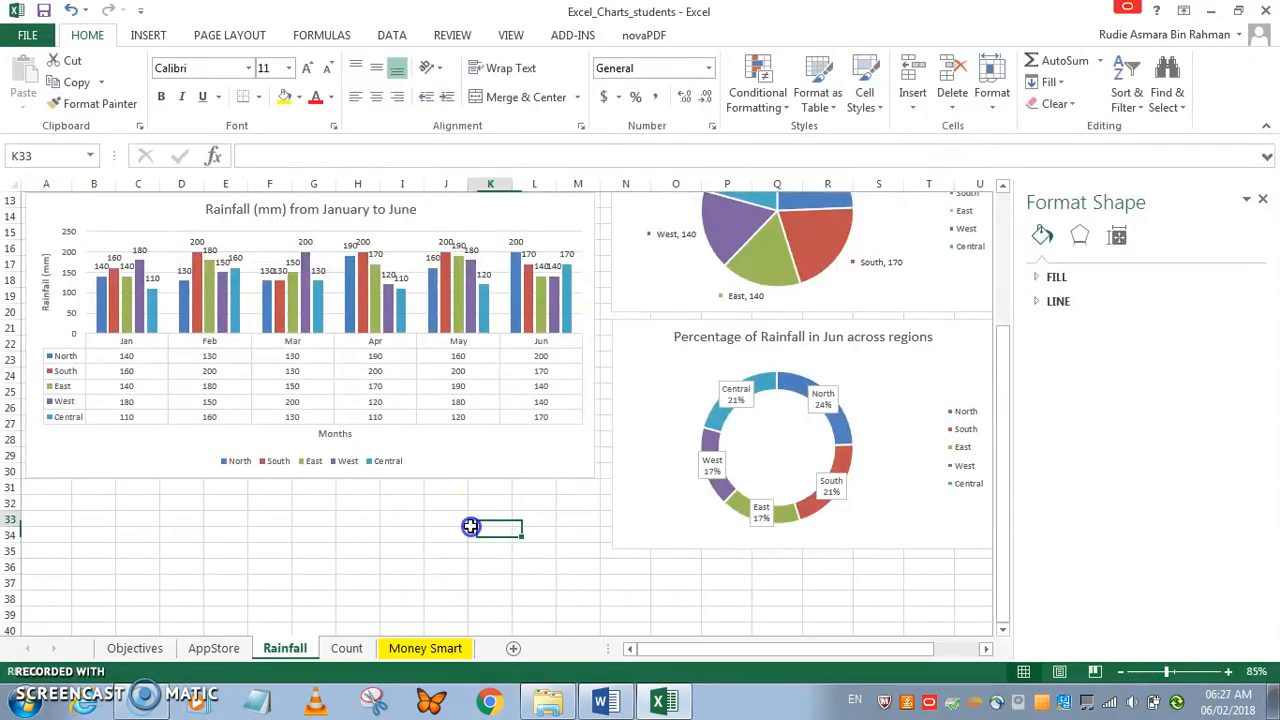
# Step: Insert a 2-D stacked line chart with markers from the month header row and the West rainfall row
pyautogui.scroll(3, 337, 520)
pyautogui.moveTo(36, 232); pyautogui.dragTo(554, 228)
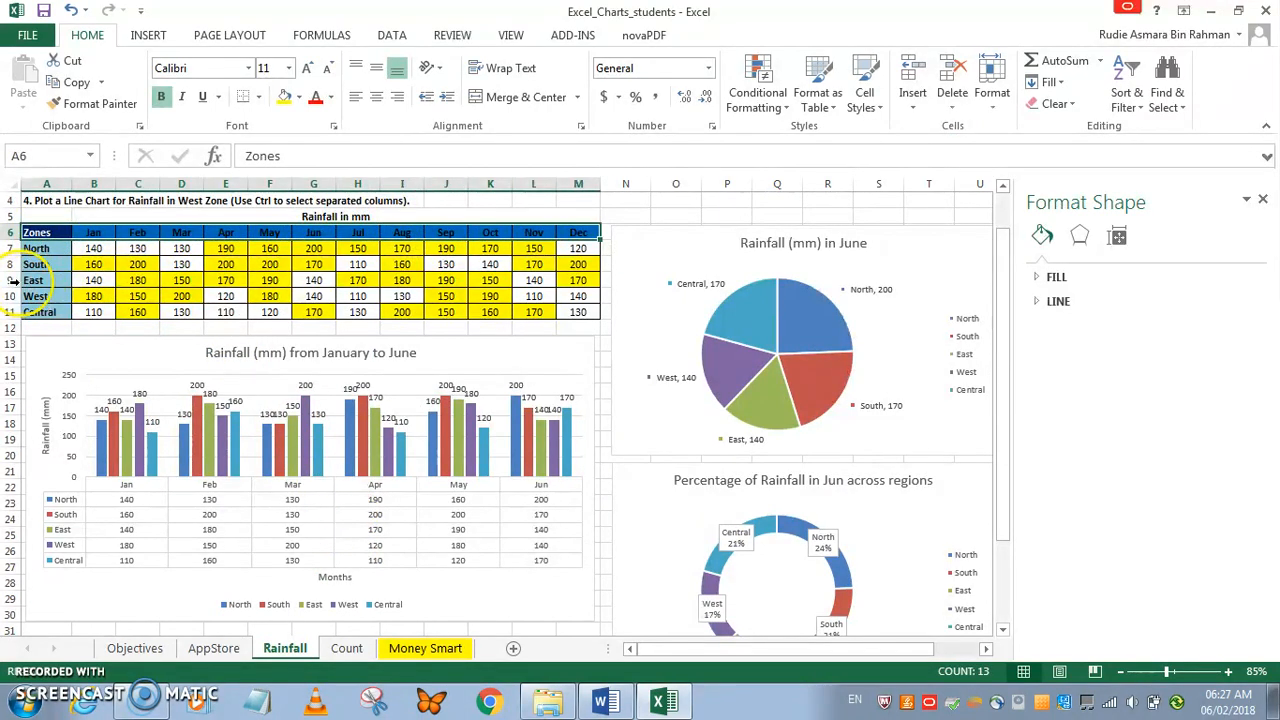
pyautogui.moveTo(40, 300); pyautogui.dragTo(492, 296)
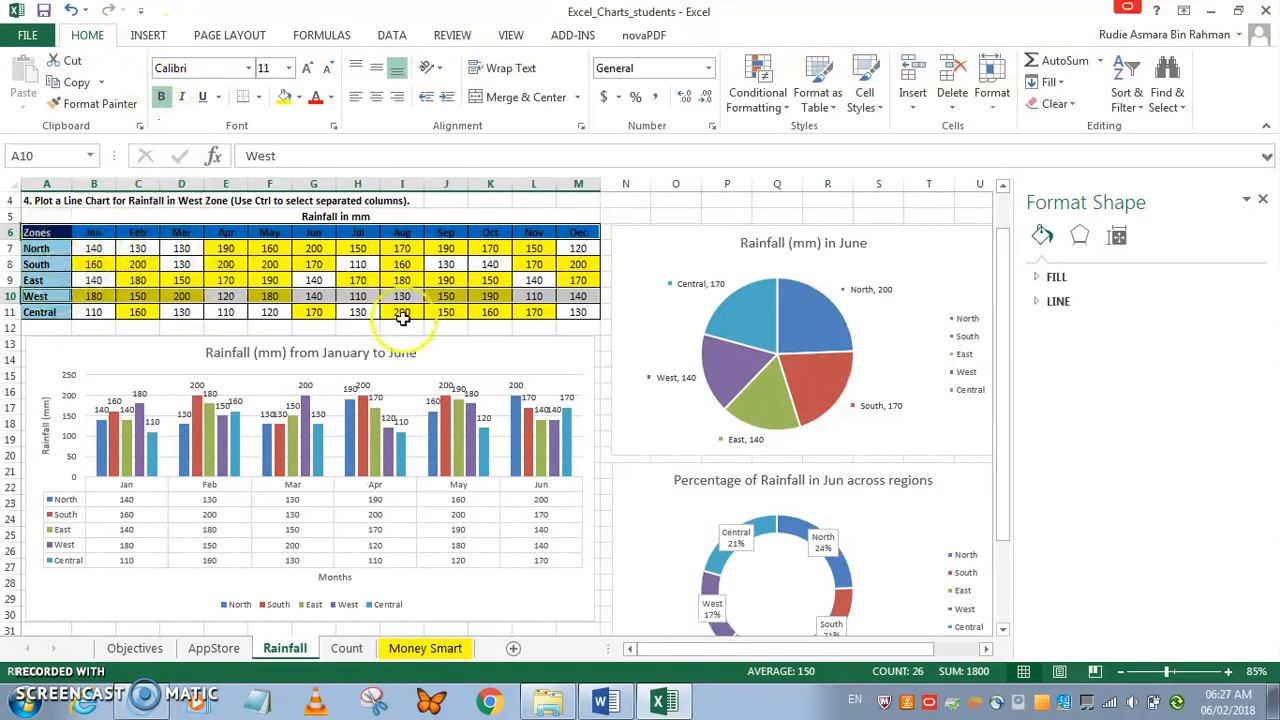
pyautogui.click(150, 36)
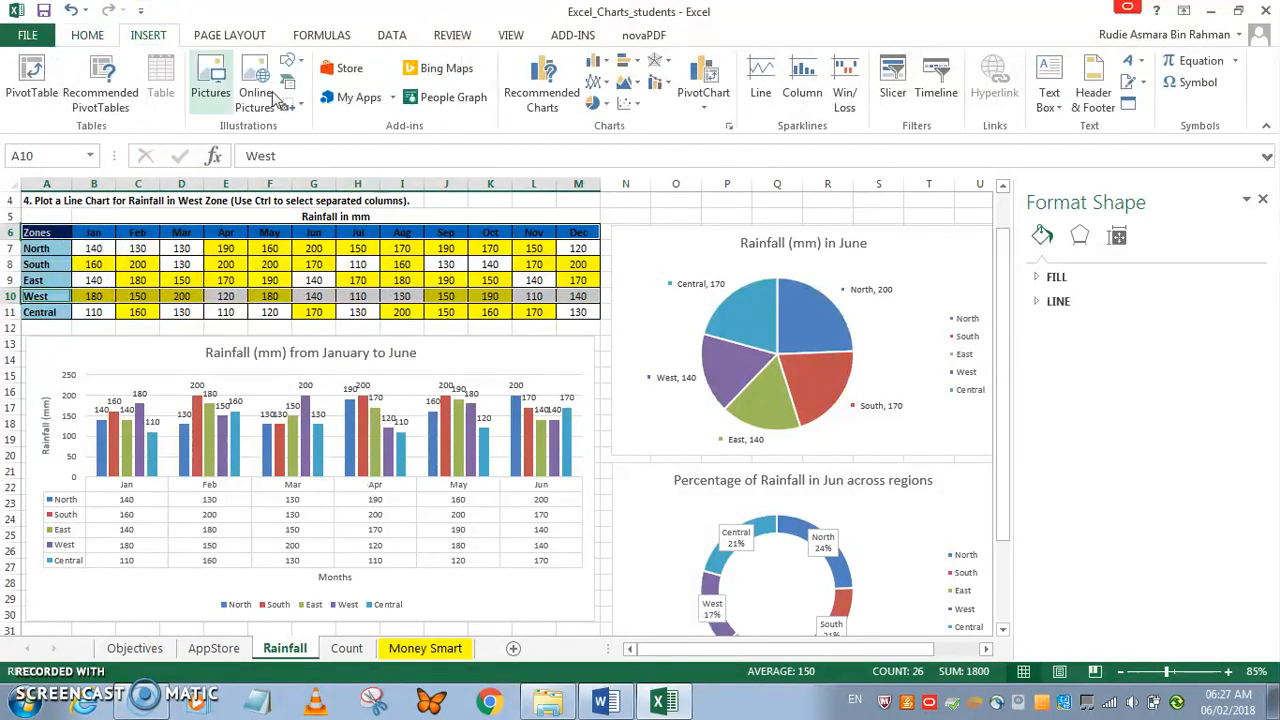
pyautogui.click(600, 80)
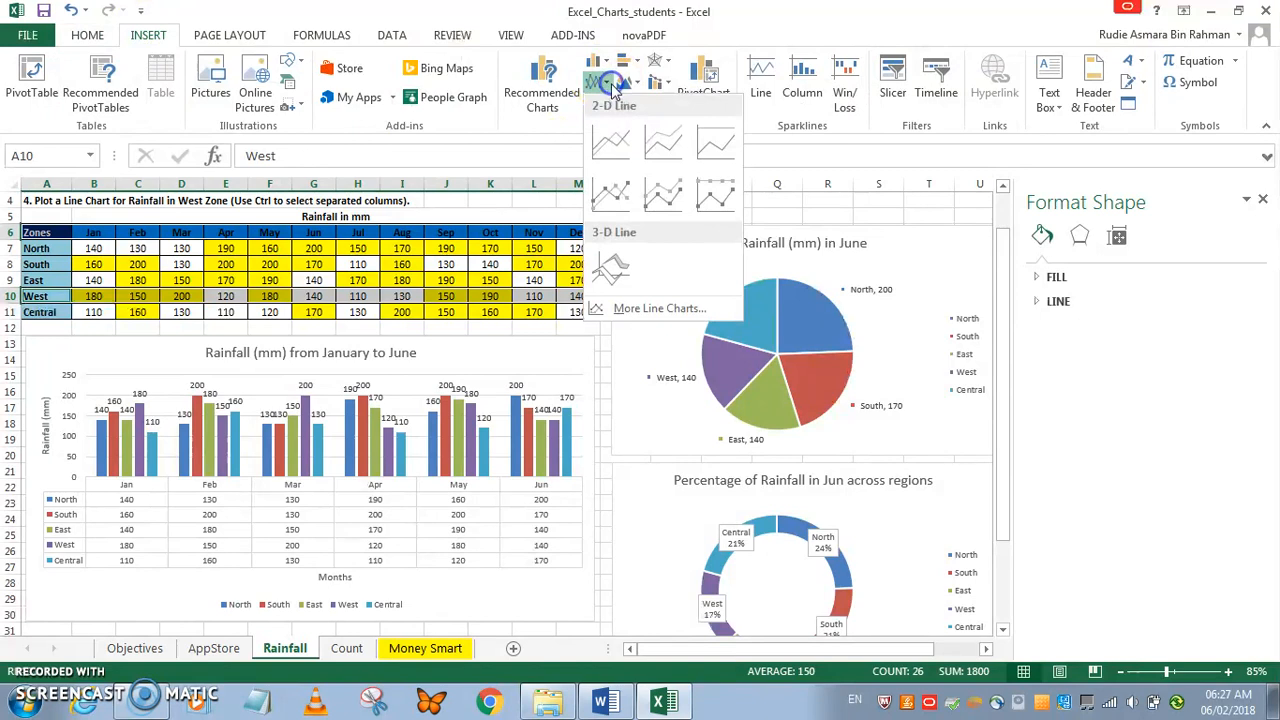
pyautogui.click(673, 200)
# Step: Move the West line chart directly below the column chart and widen it to match the column chart's width
pyautogui.scroll(-4, 623, 272)
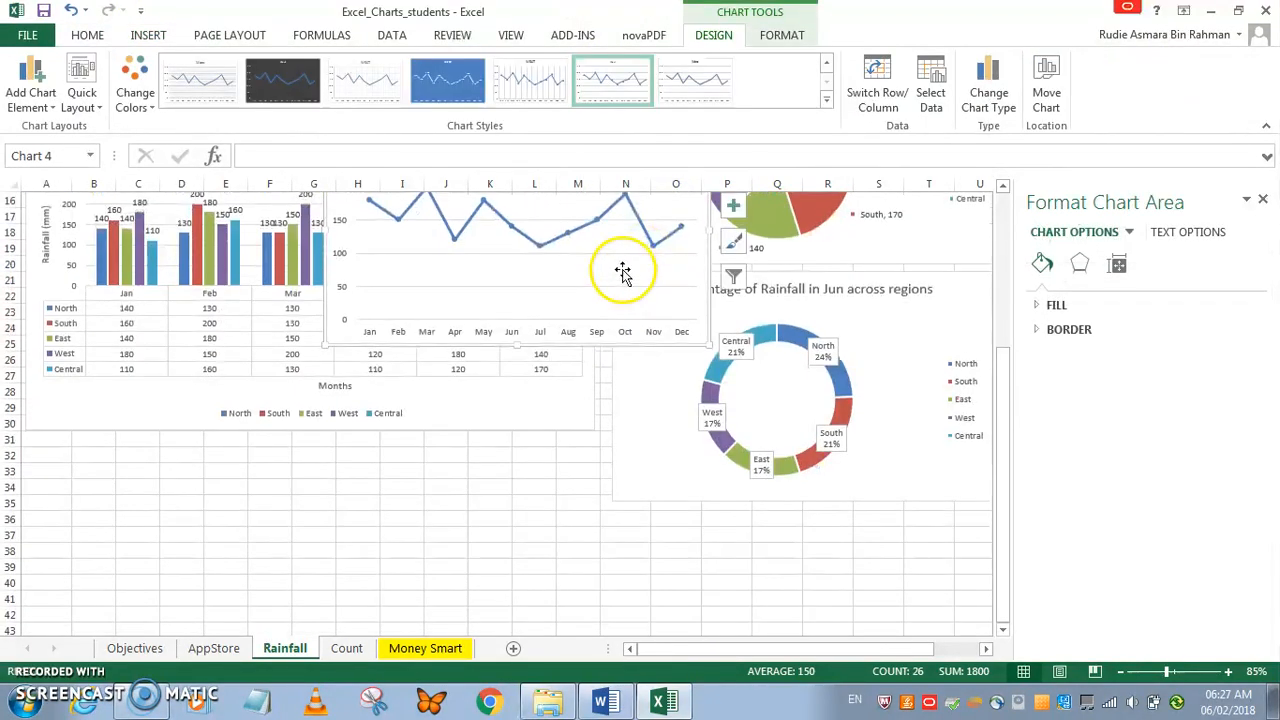
pyautogui.click(660, 277)
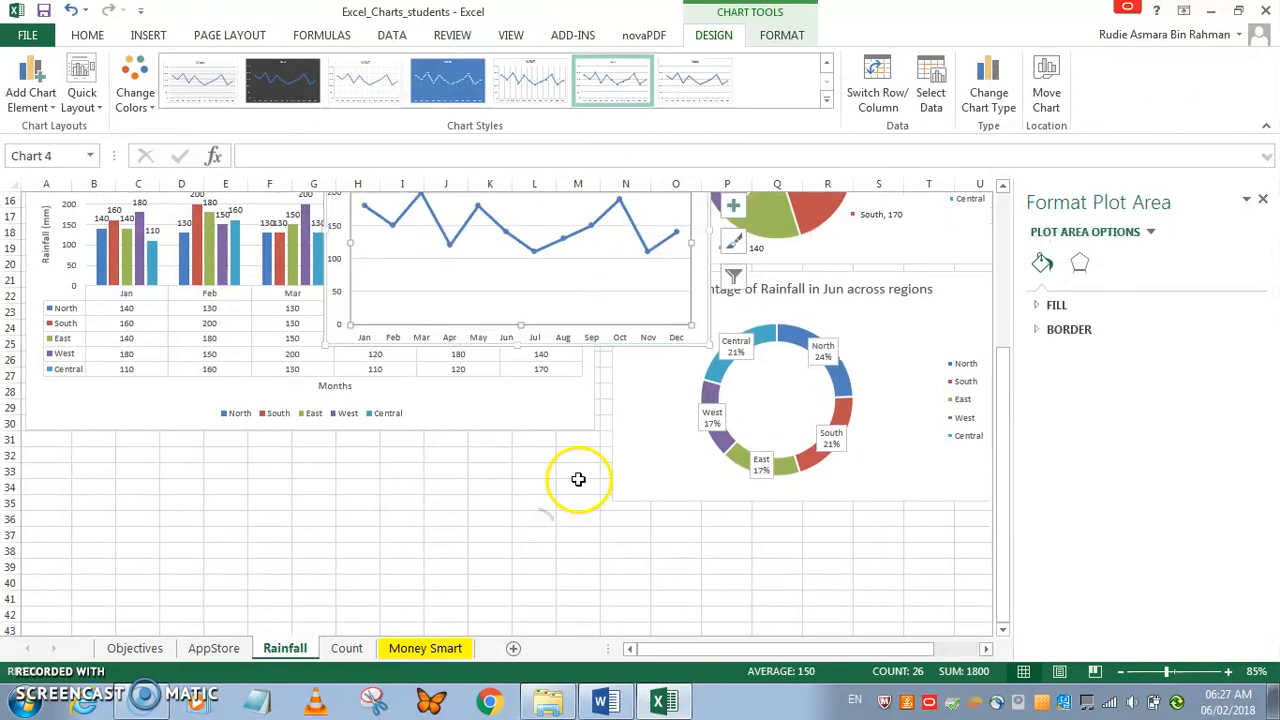
pyautogui.scroll(3, 578, 479)
pyautogui.moveTo(643, 293); pyautogui.dragTo(369, 583)
pyautogui.scroll(-3, 366, 549)
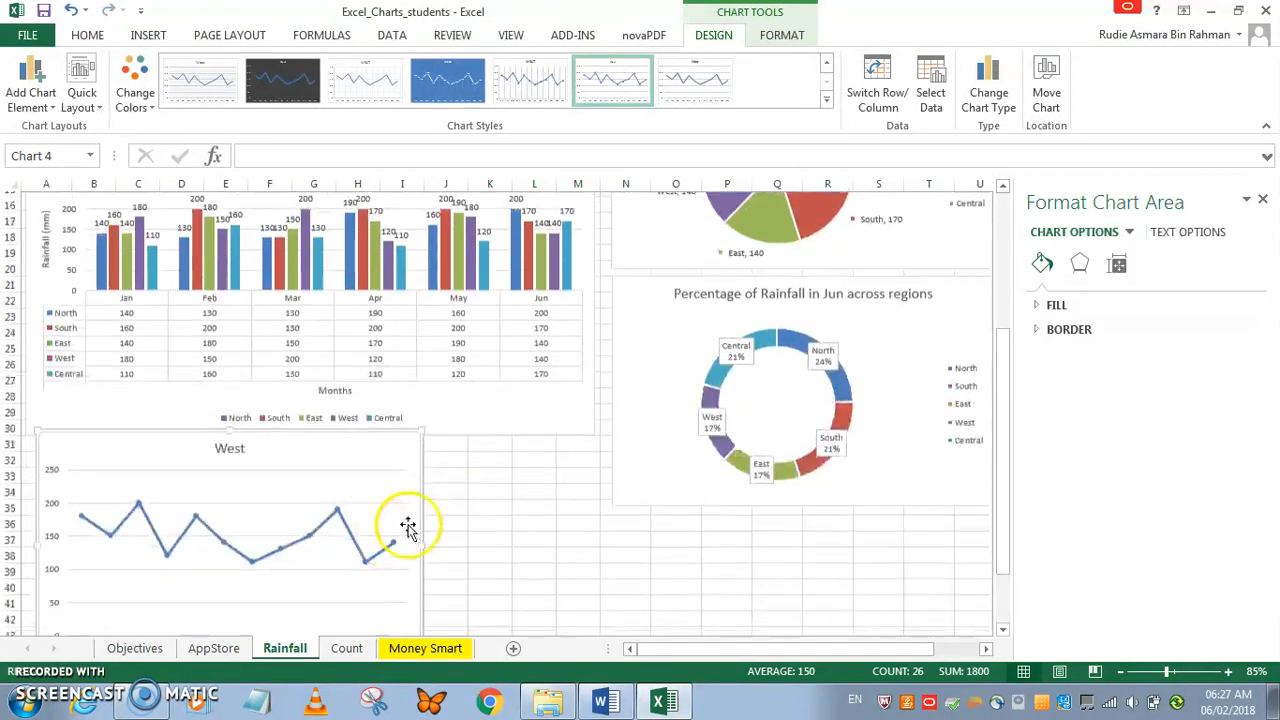
pyautogui.scroll(-2, 408, 527)
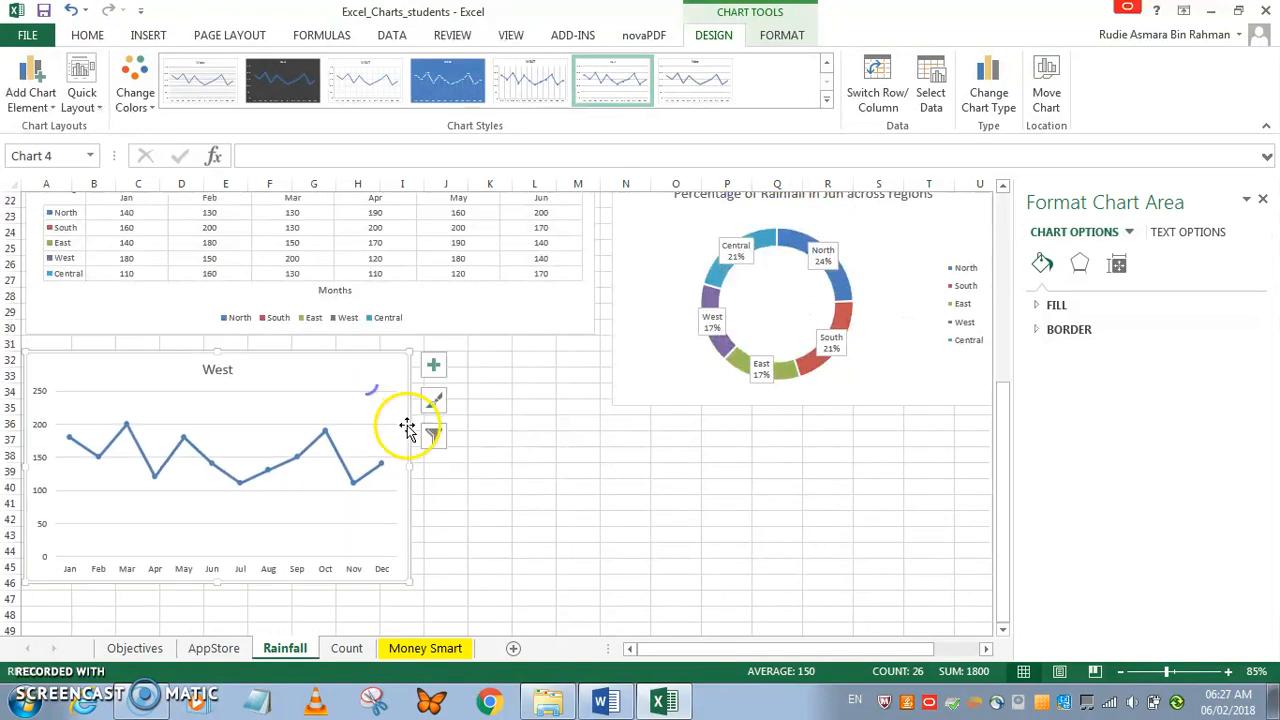
pyautogui.moveTo(412, 466); pyautogui.dragTo(592, 459)
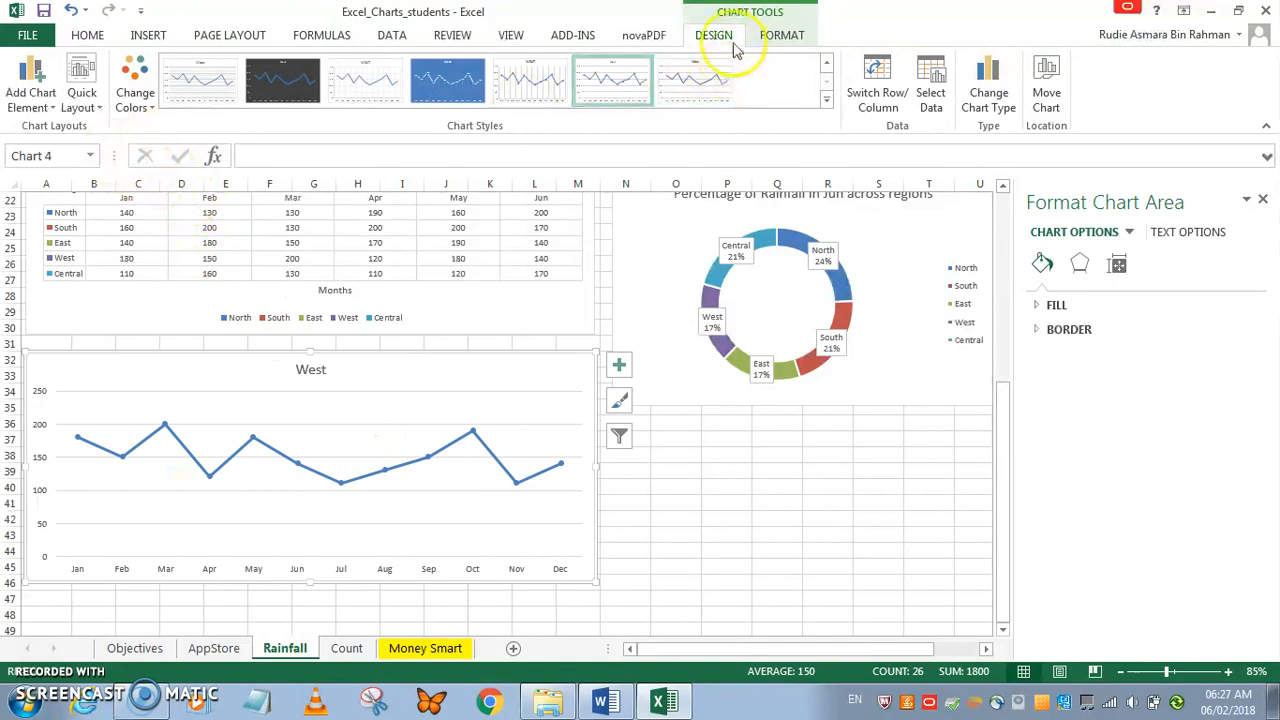
# Step: Add data labels above the points of the West line chart
pyautogui.click(35, 100)
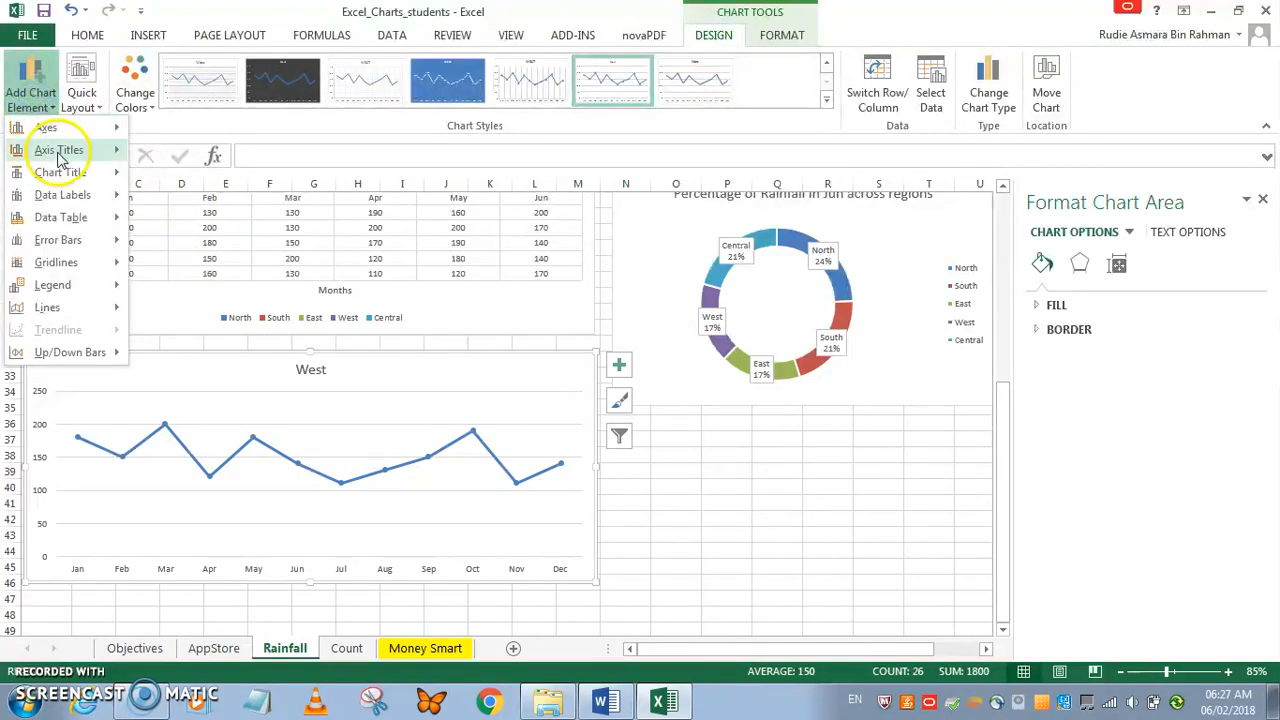
pyautogui.moveTo(68, 198)
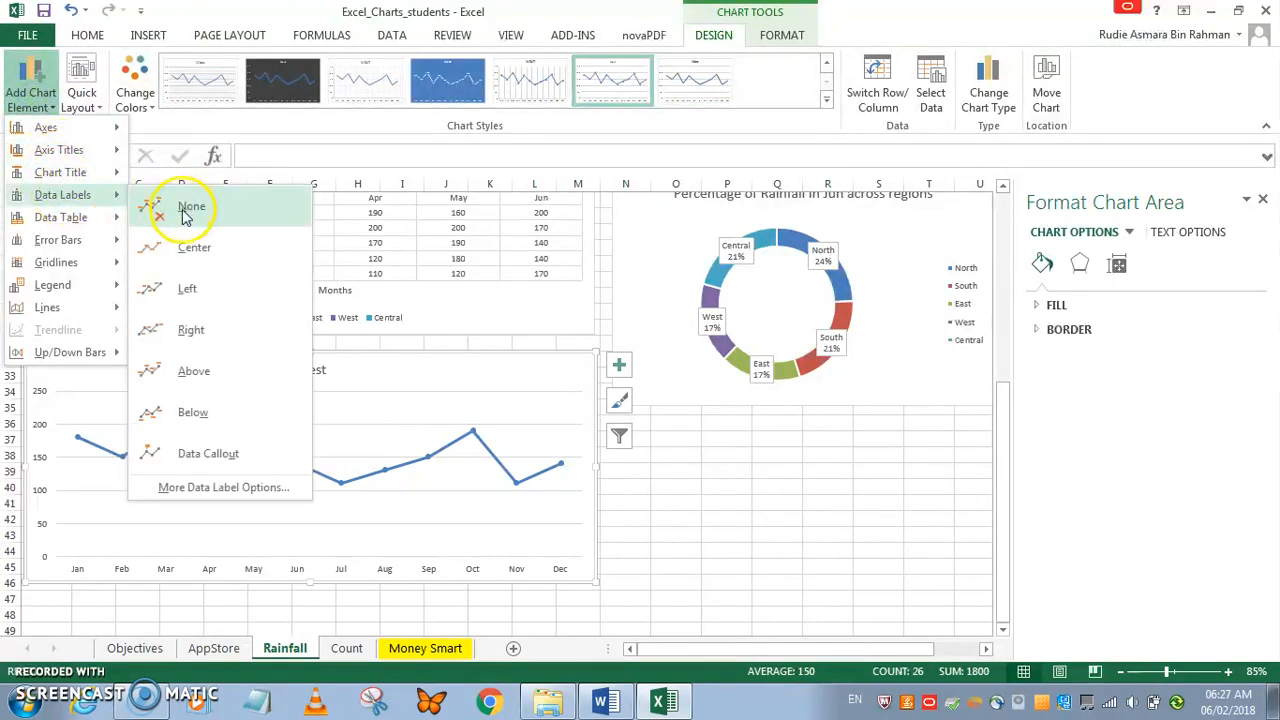
pyautogui.click(196, 376)
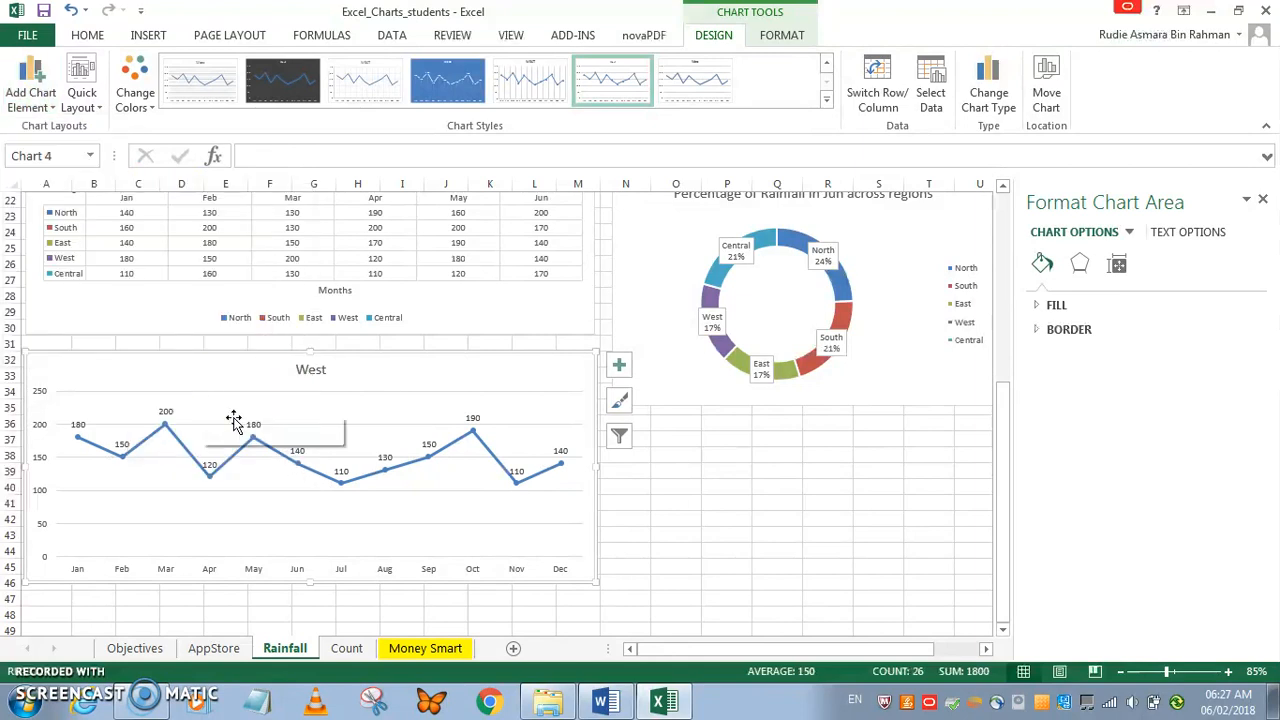
# Step: Check the sample line chart in the Word assignment and set the West chart's title to "Rainfall (mm) for West Zone (Year)"
pyautogui.click(683, 704)
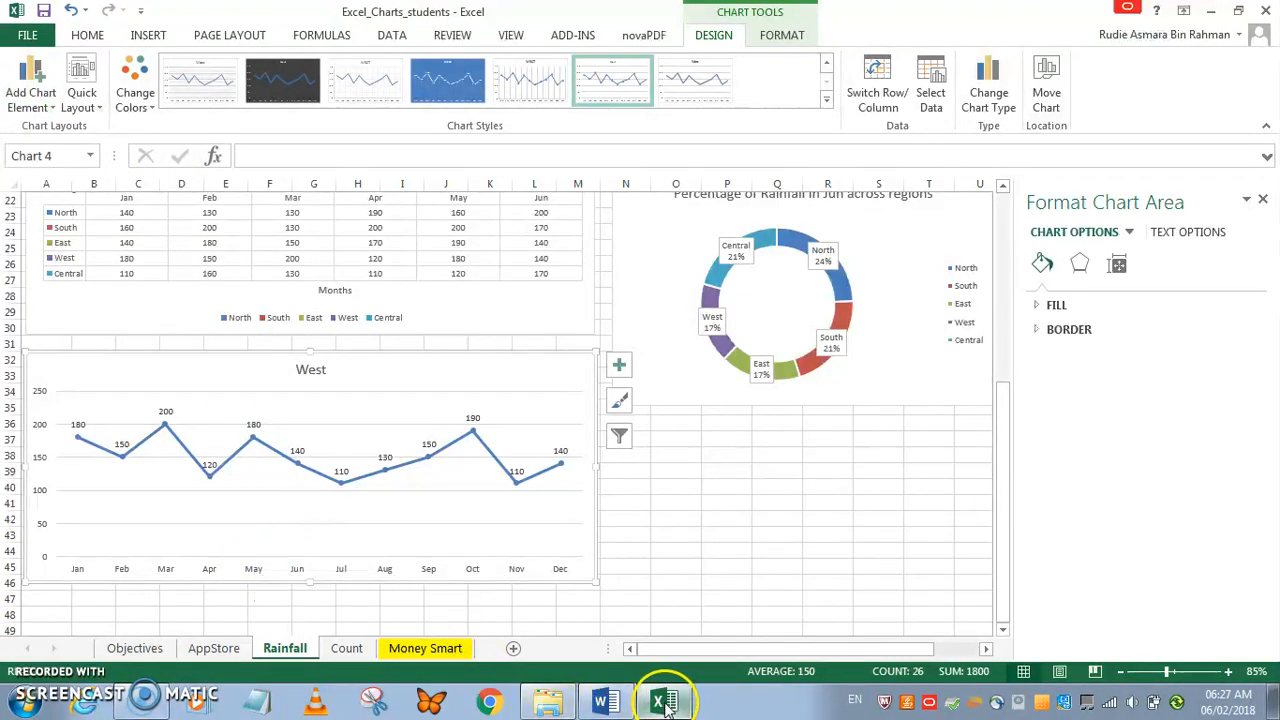
pyautogui.click(665, 703)
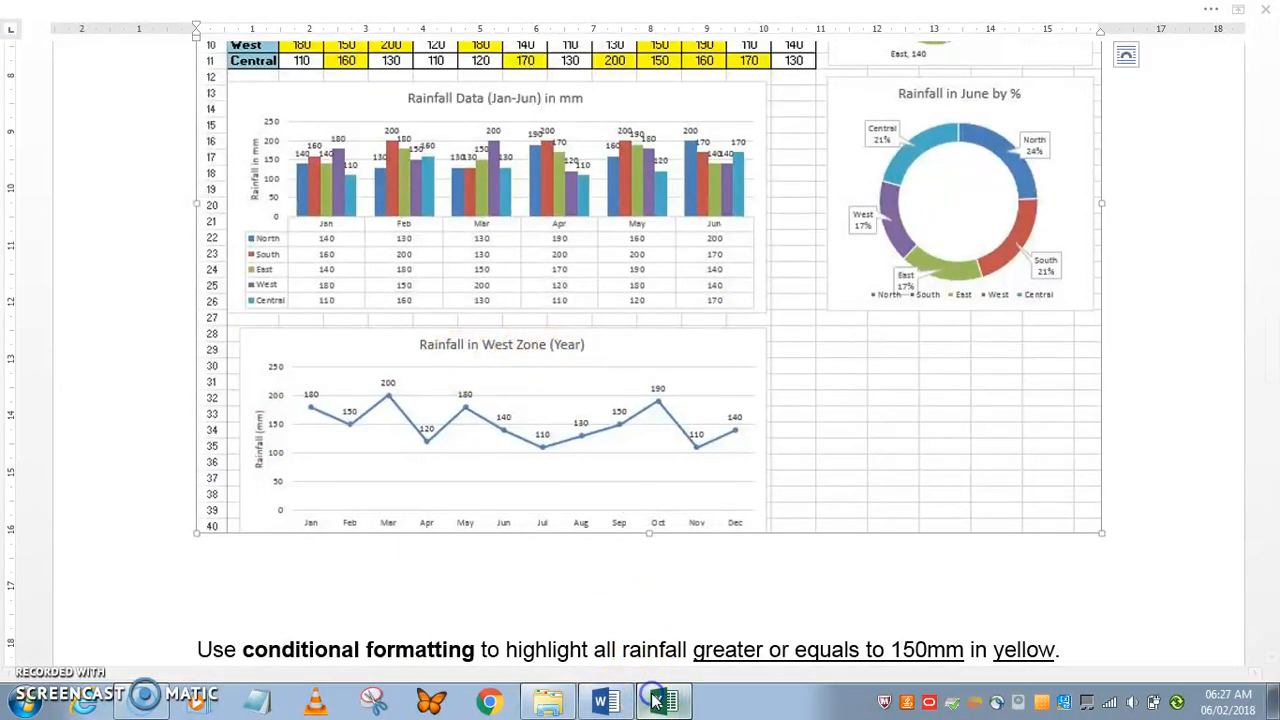
pyautogui.click(656, 700)
pyautogui.click(310, 367)
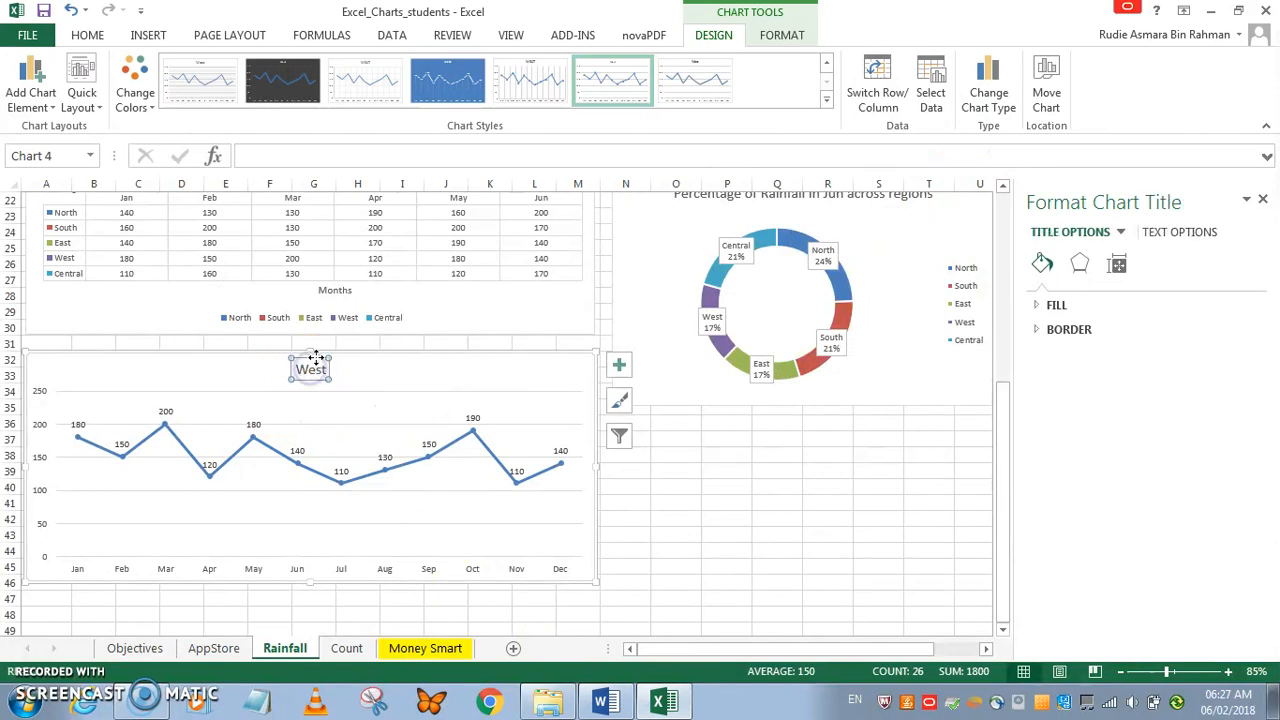
pyautogui.doubleClick(313, 370)
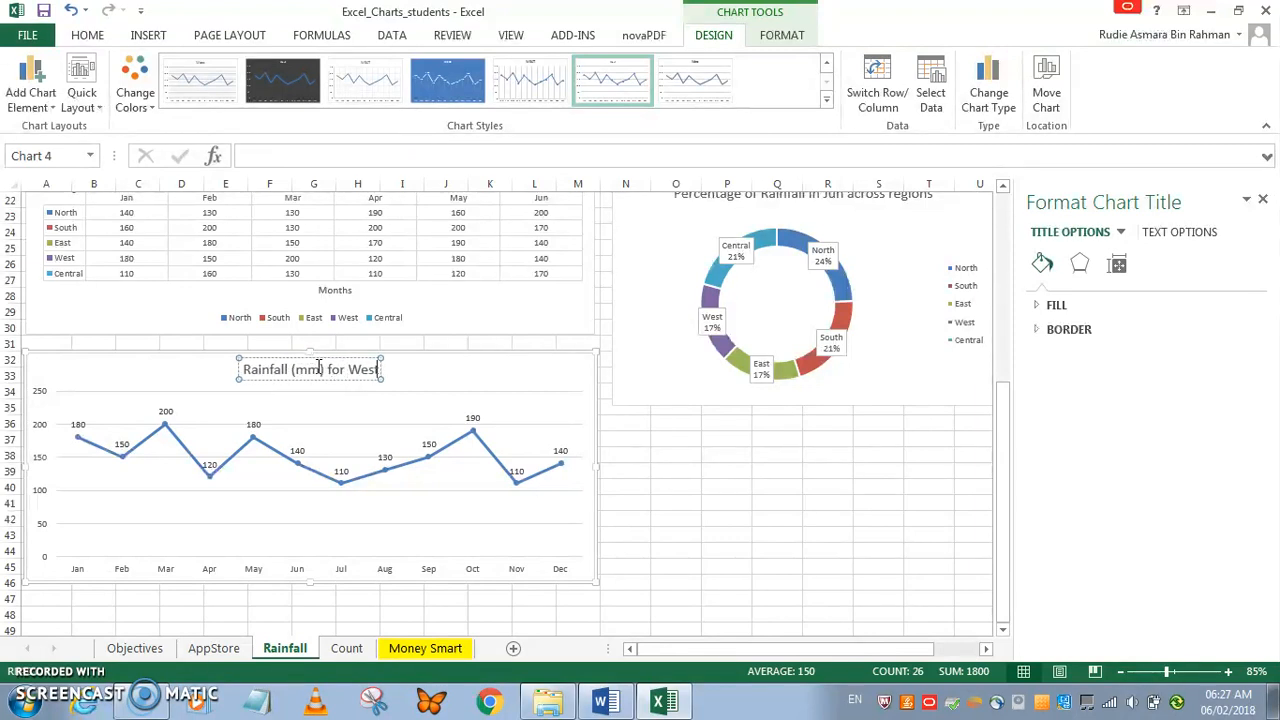
pyautogui.write('ne')
pyautogui.write(' (Year')
pyautogui.write(')')
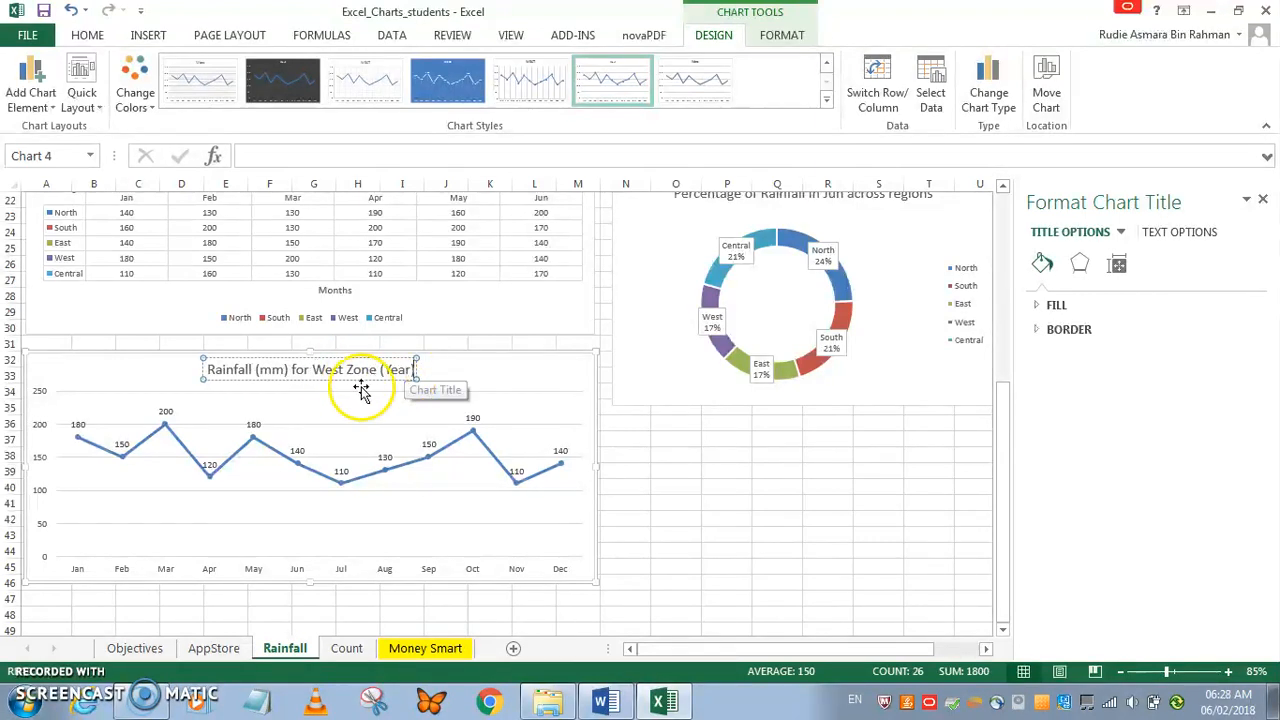
pyautogui.click(58, 376)
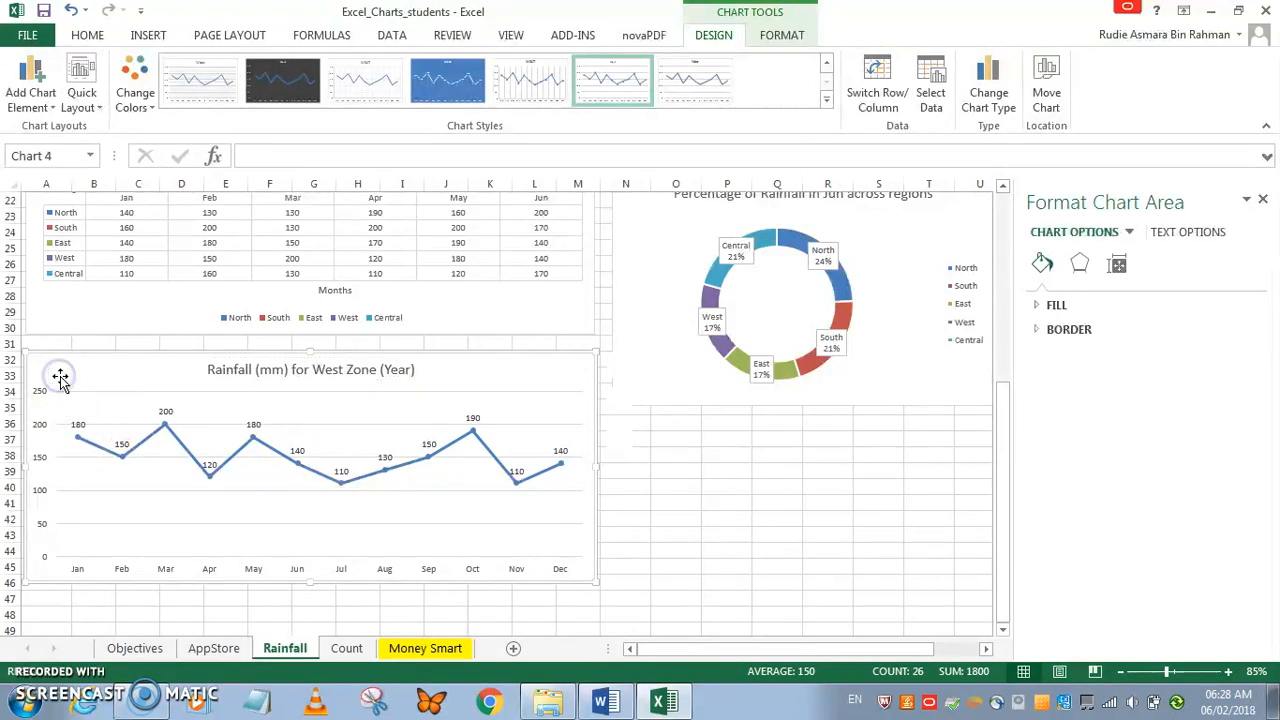
# Step: Add a vertical axis title reading "Rainfall (mm)" to the West Zone line chart
pyautogui.click(37, 100)
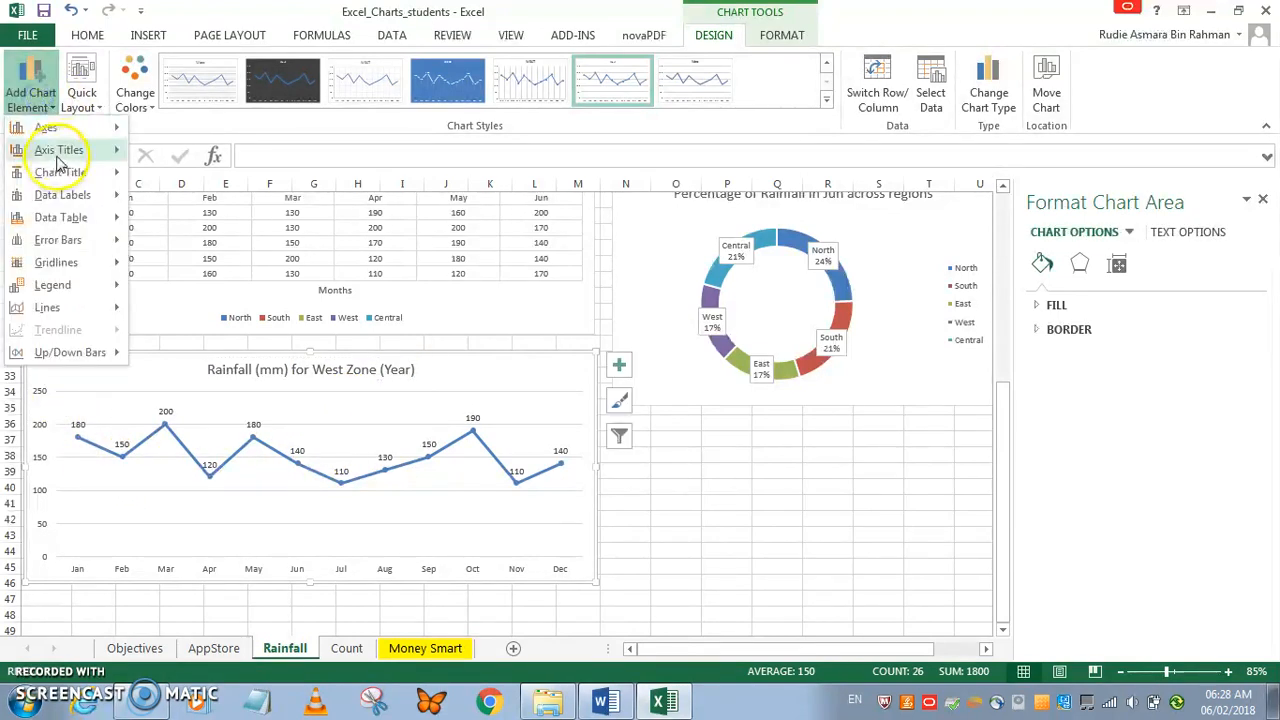
pyautogui.moveTo(57, 157)
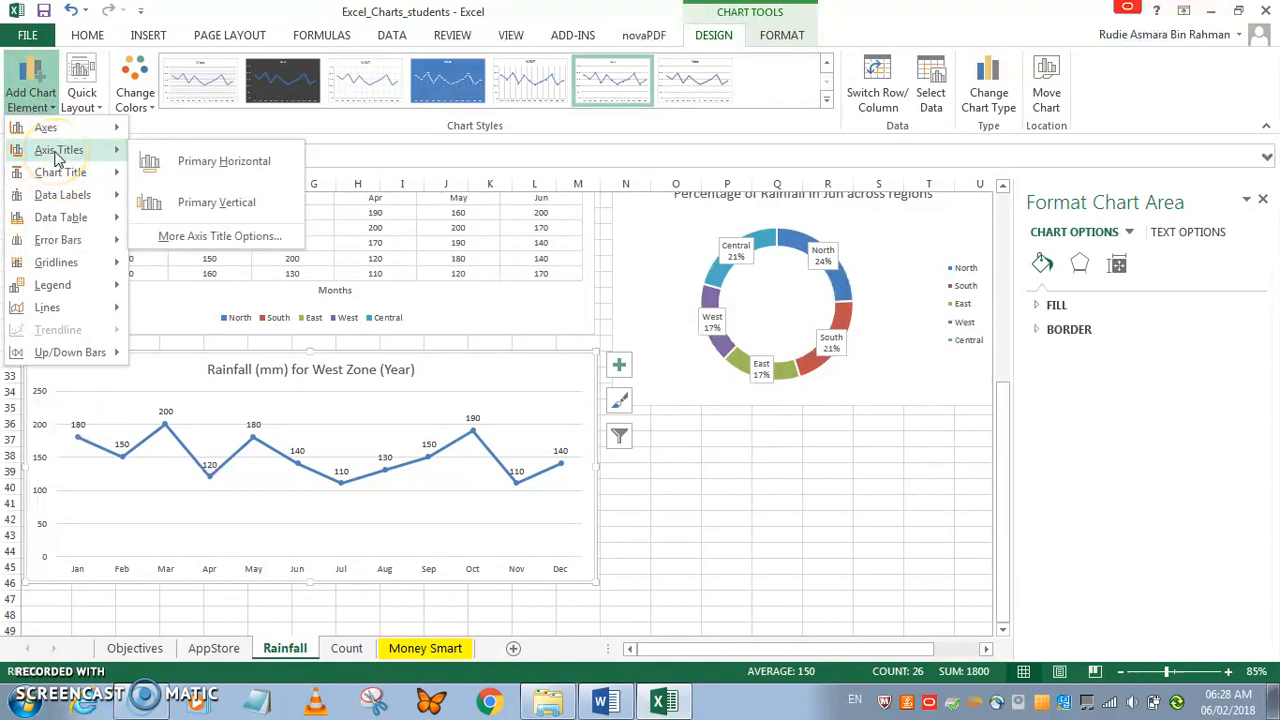
pyautogui.click(188, 216)
pyautogui.click(190, 207)
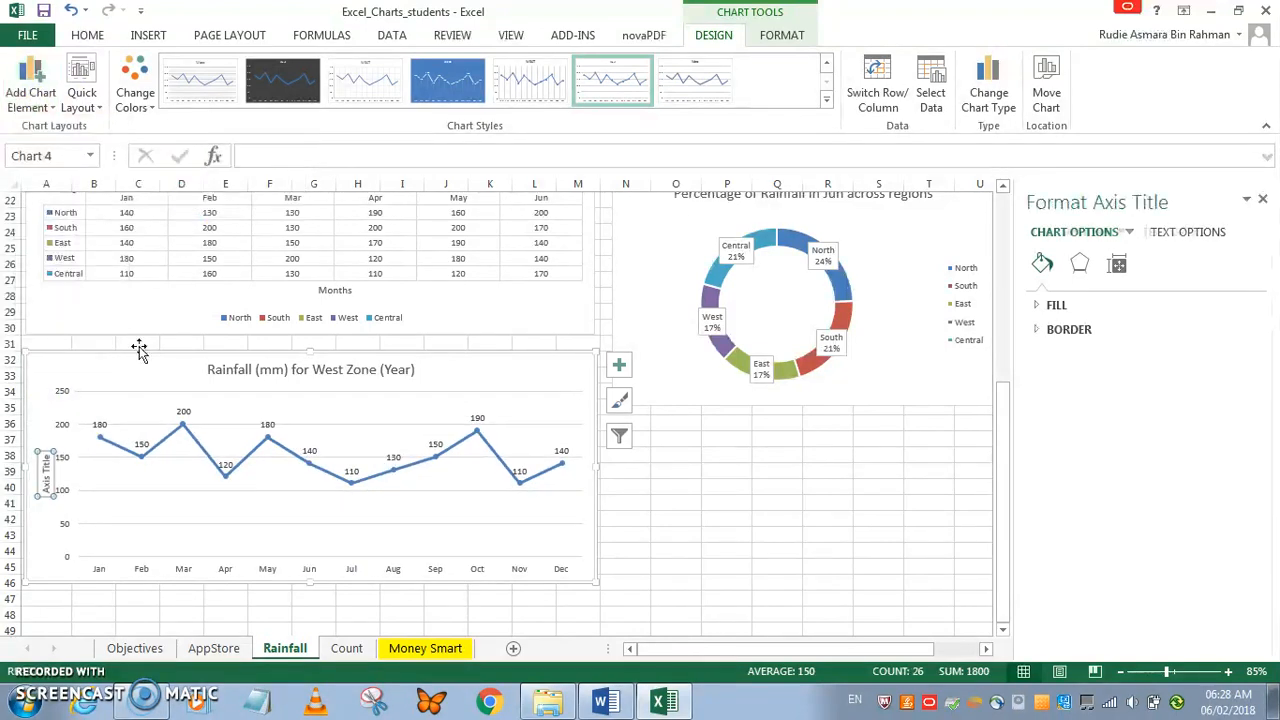
pyautogui.doubleClick(49, 466)
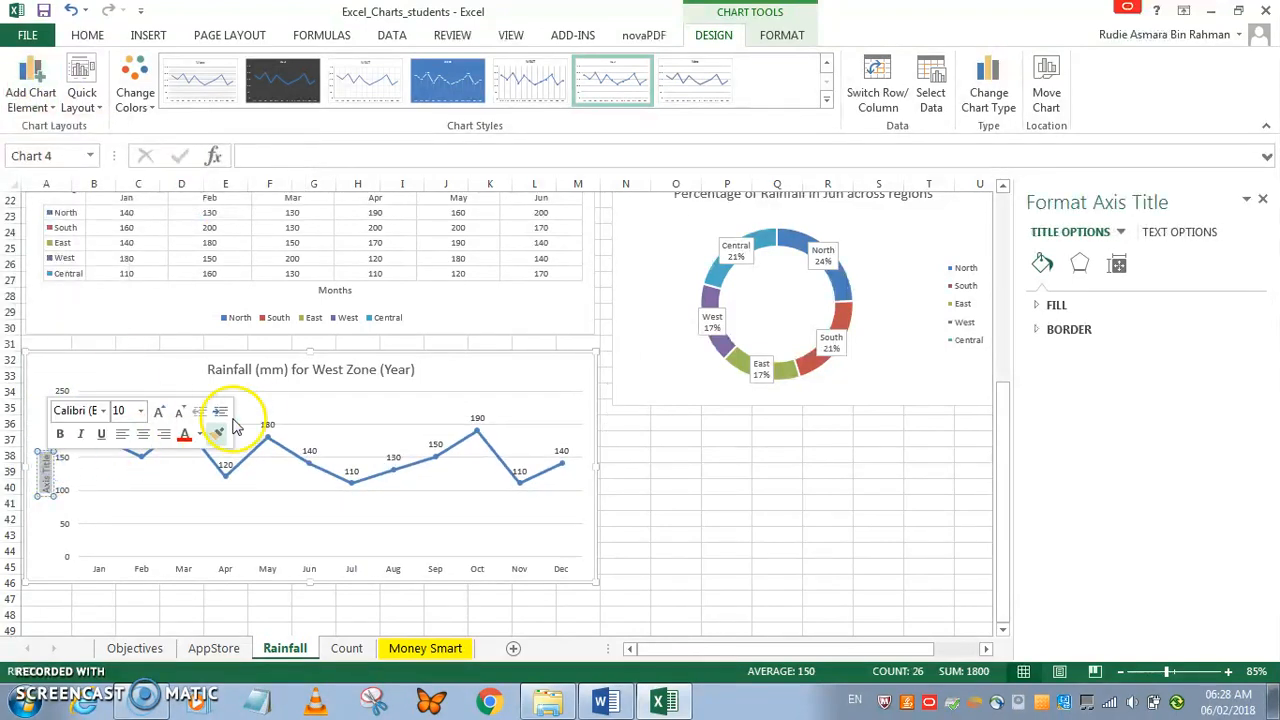
pyautogui.press('BackSpace')
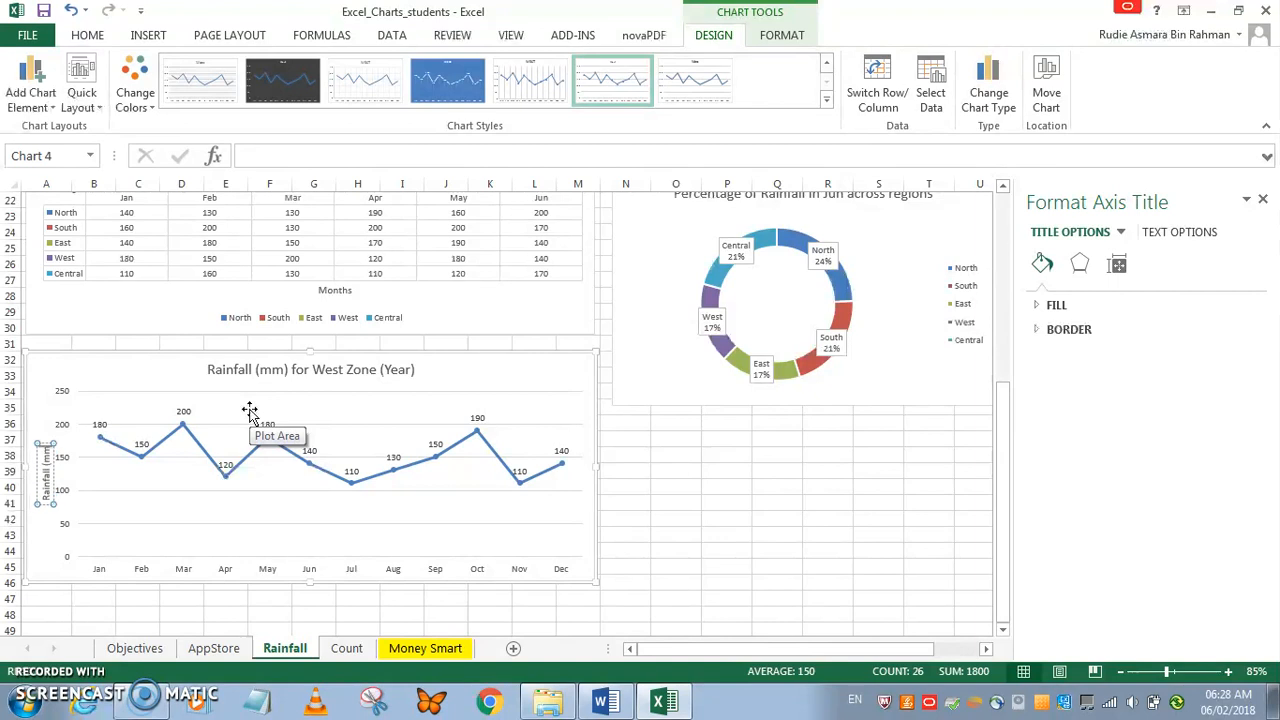
pyautogui.click(735, 455)
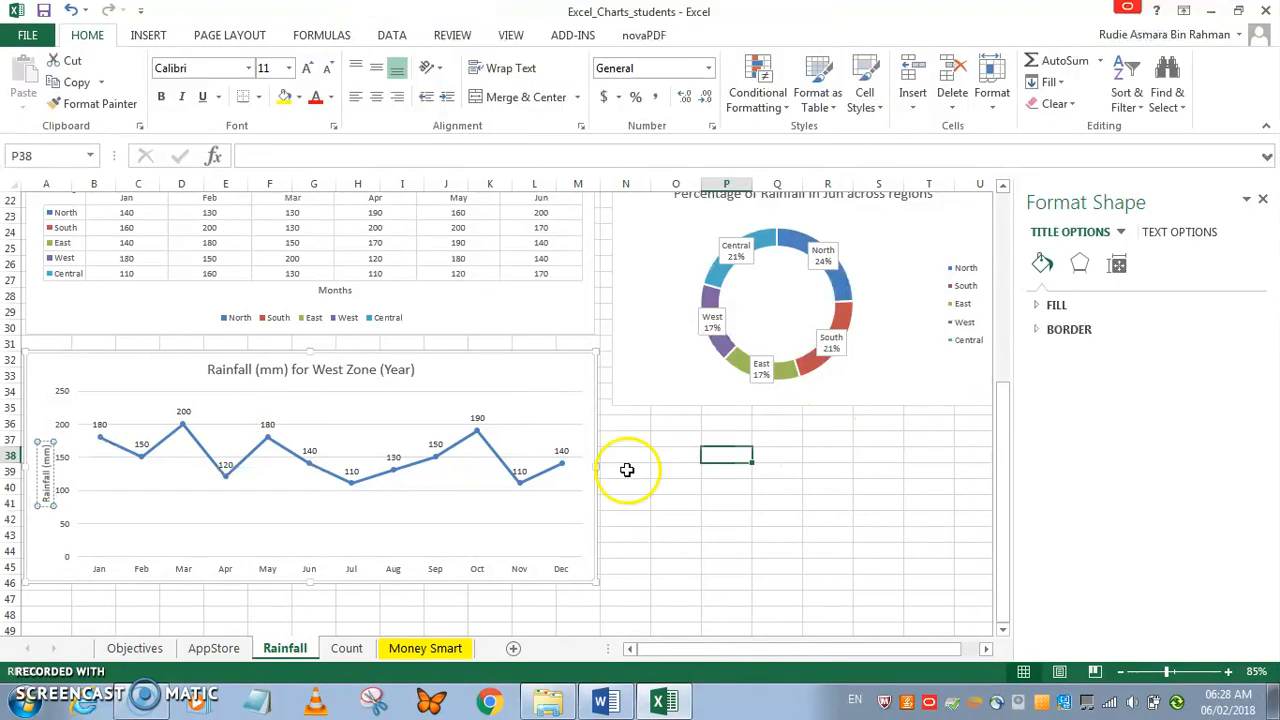
# Step: Add a horizontal axis title reading "Months" to the West Zone line chart and deselect the chart
pyautogui.click(511, 398)
pyautogui.click(513, 380)
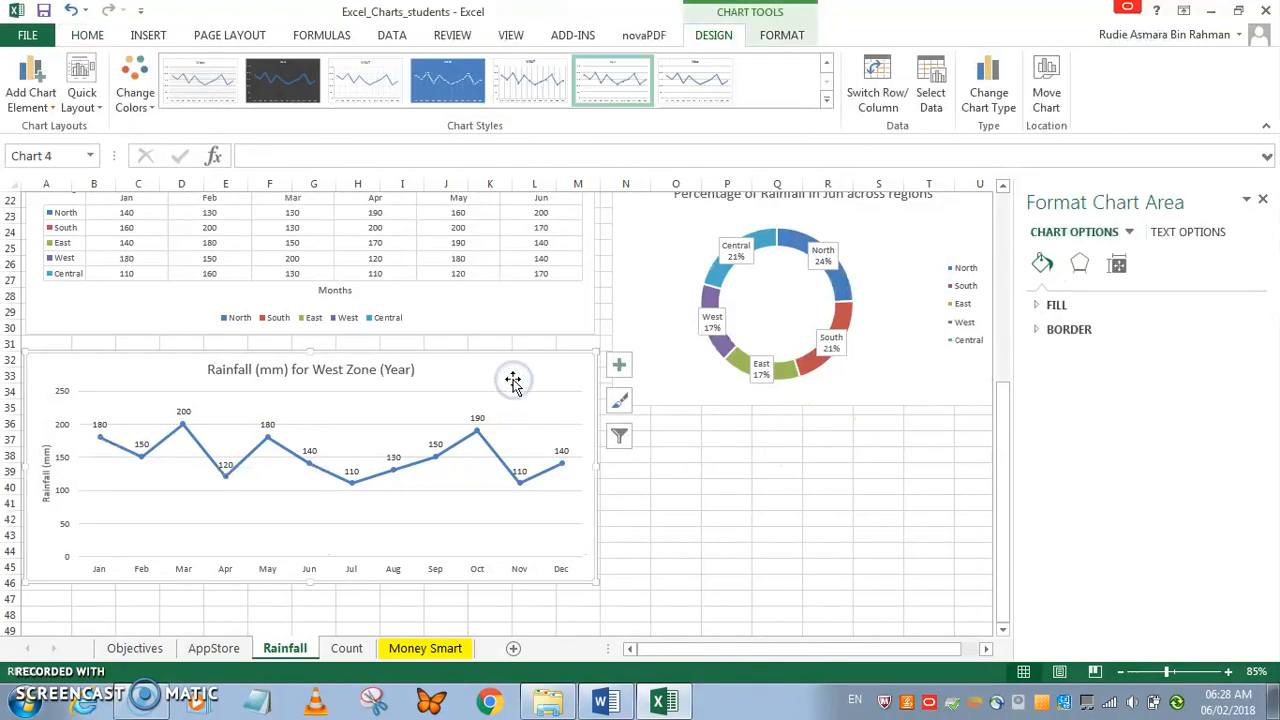
pyautogui.click(48, 109)
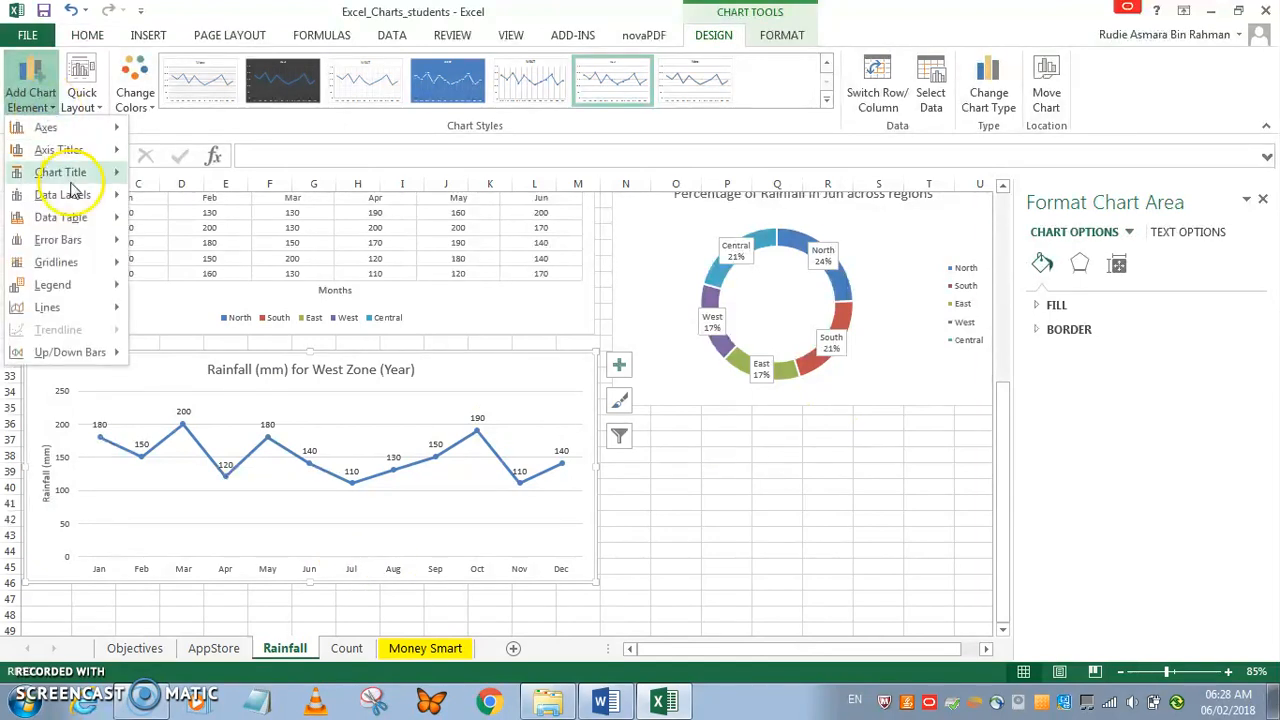
pyautogui.moveTo(80, 180)
pyautogui.moveTo(75, 150)
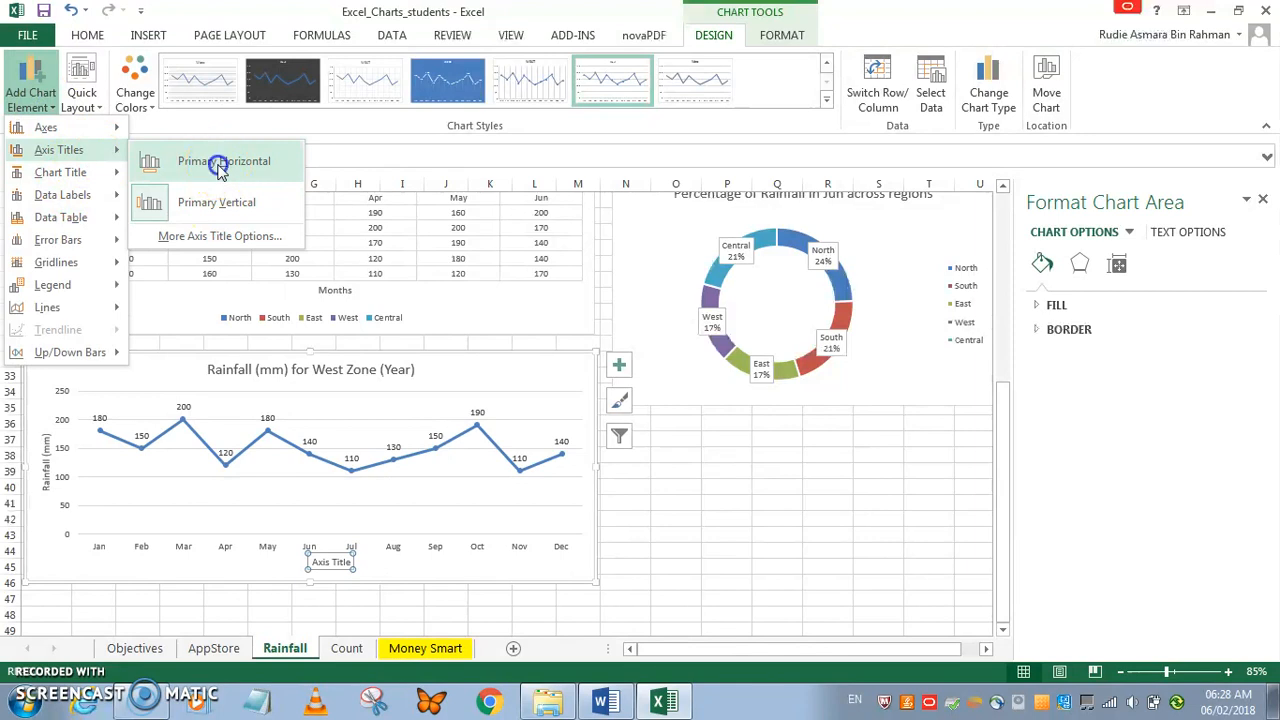
pyautogui.click(220, 165)
pyautogui.click(334, 557)
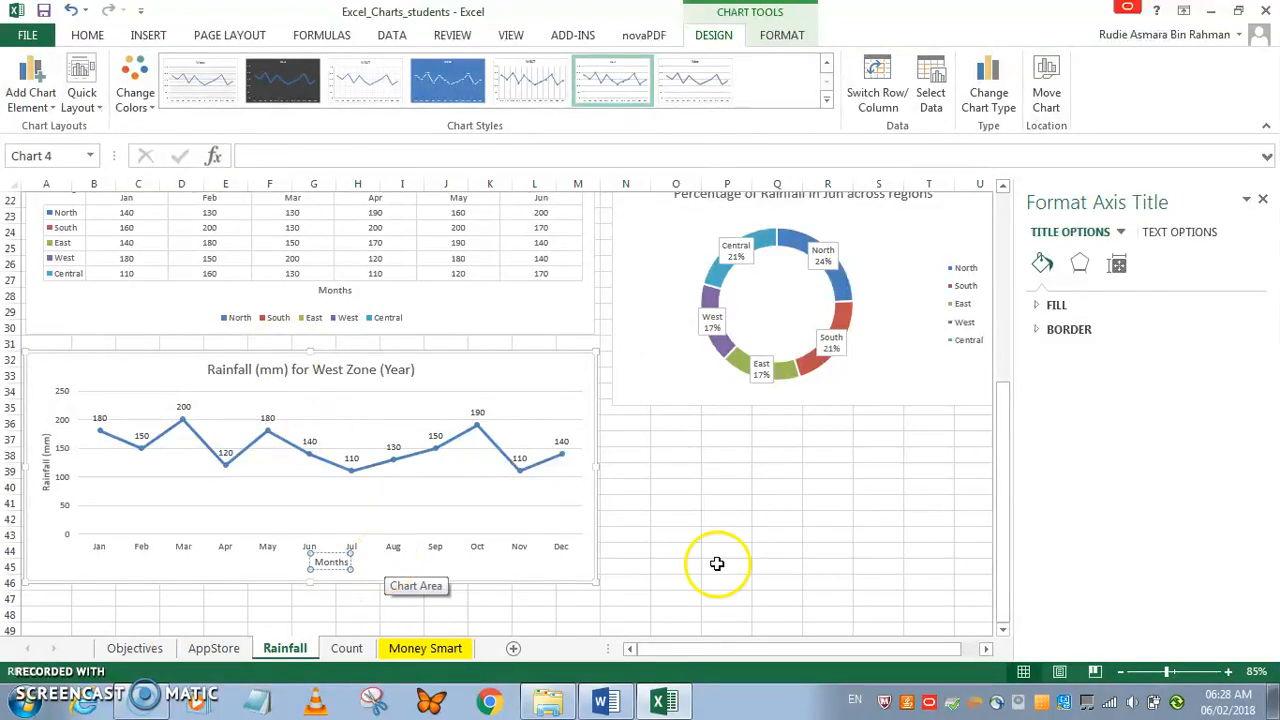
pyautogui.click(777, 551)
# Step: Review the highlighted rainfall table and the column, pie, doughnut and line charts on the Rainfall sheet
pyautogui.scroll(2, 951, 417)
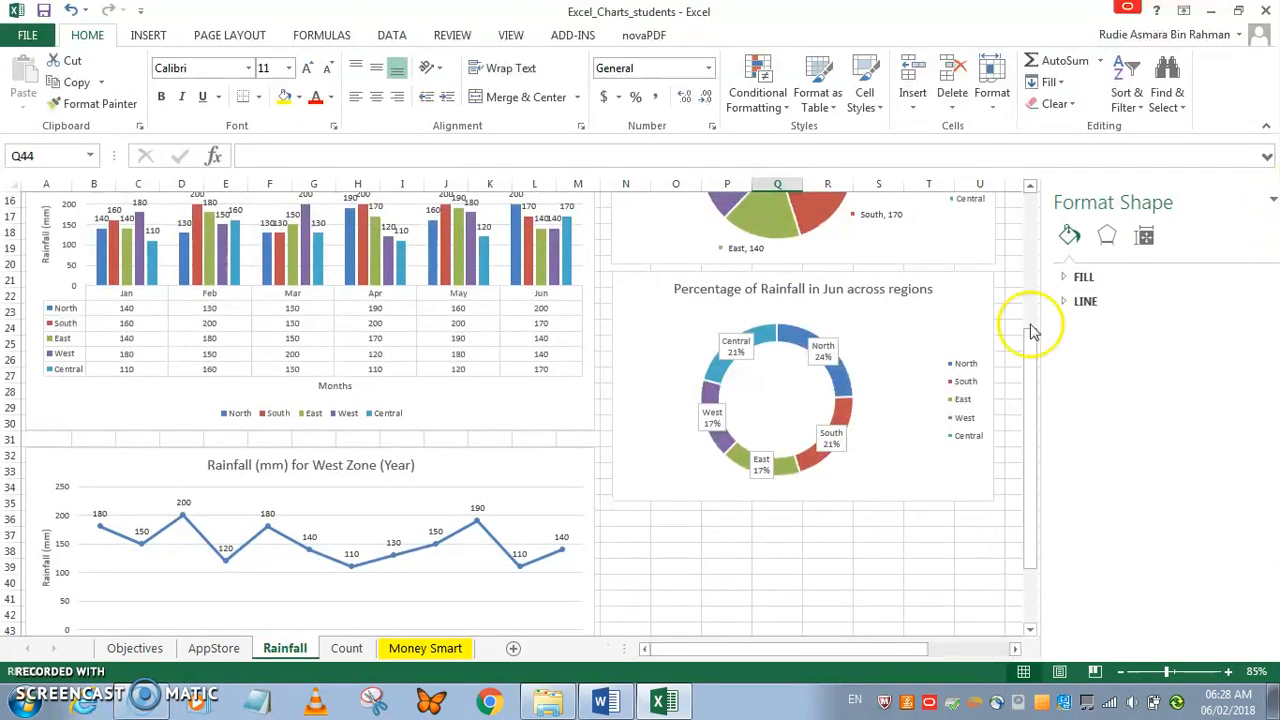
pyautogui.scroll(5, 723, 408)
pyautogui.scroll(-4, 480, 425)
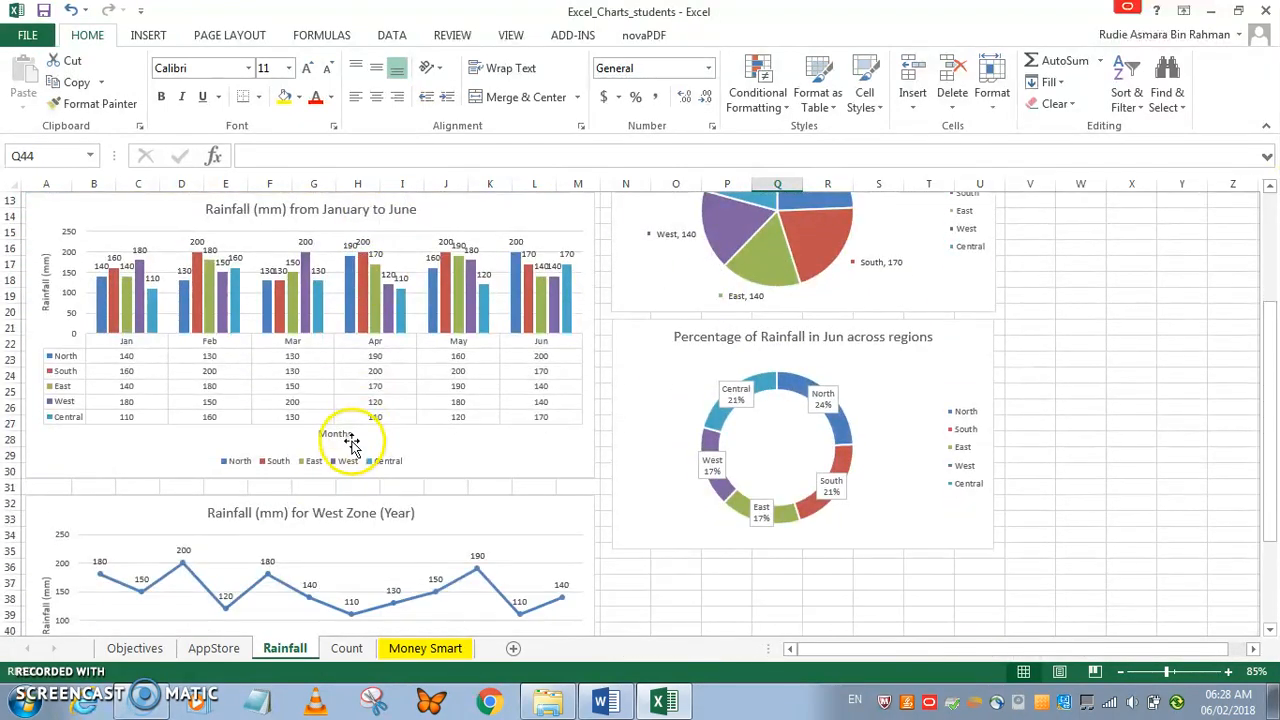
pyautogui.scroll(4, 350, 443)
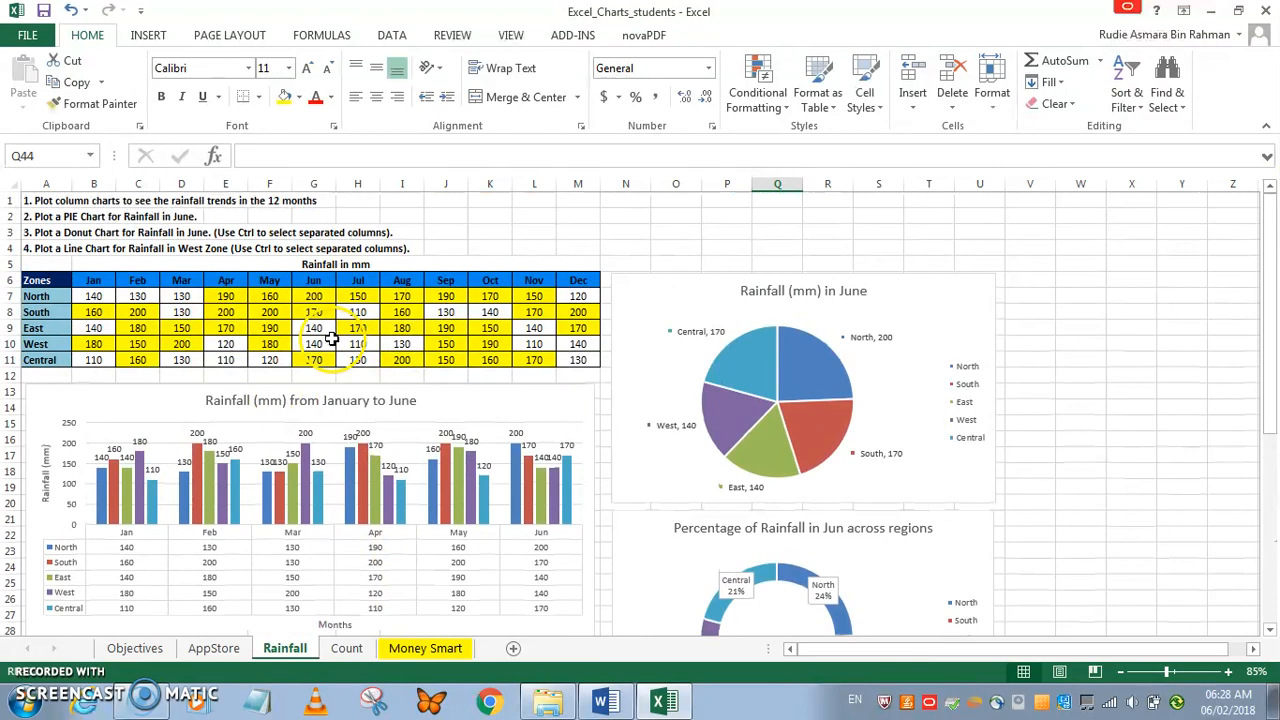
pyautogui.scroll(-1, 270, 325)
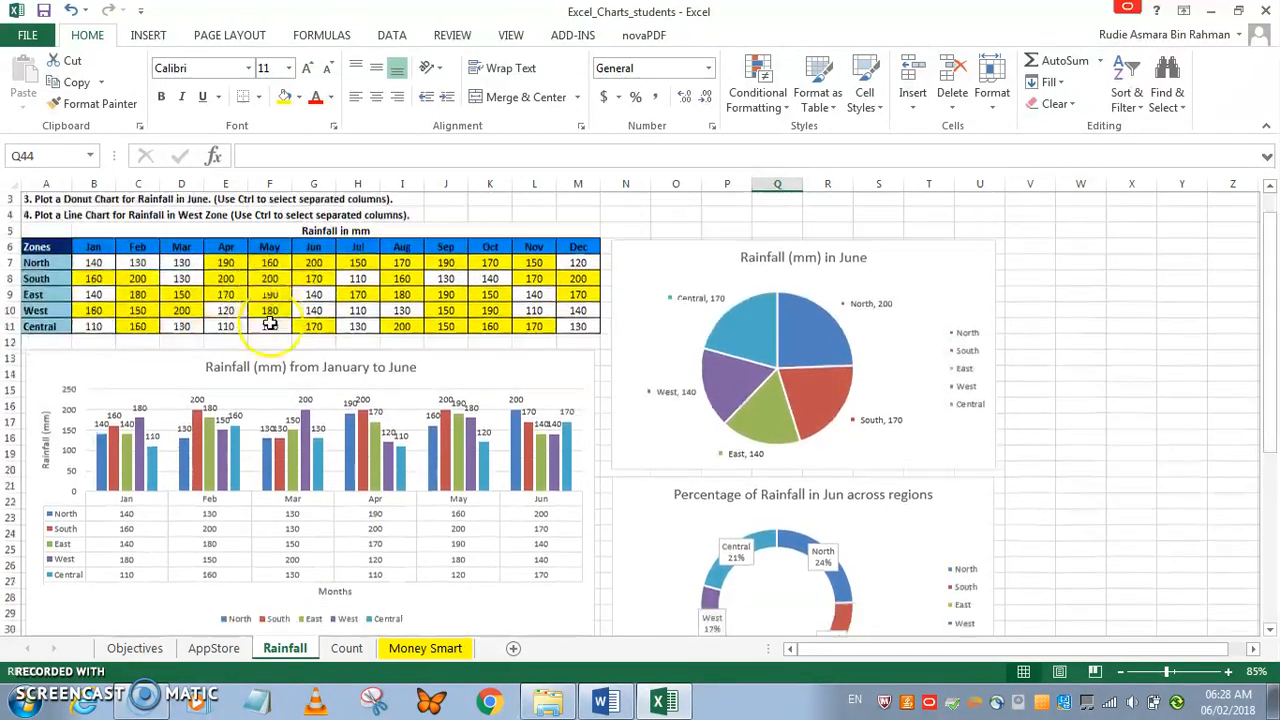
pyautogui.scroll(-2, 307, 362)
pyautogui.scroll(2, 700, 340)
pyautogui.scroll(-4, 729, 371)
pyautogui.scroll(-2, 900, 525)
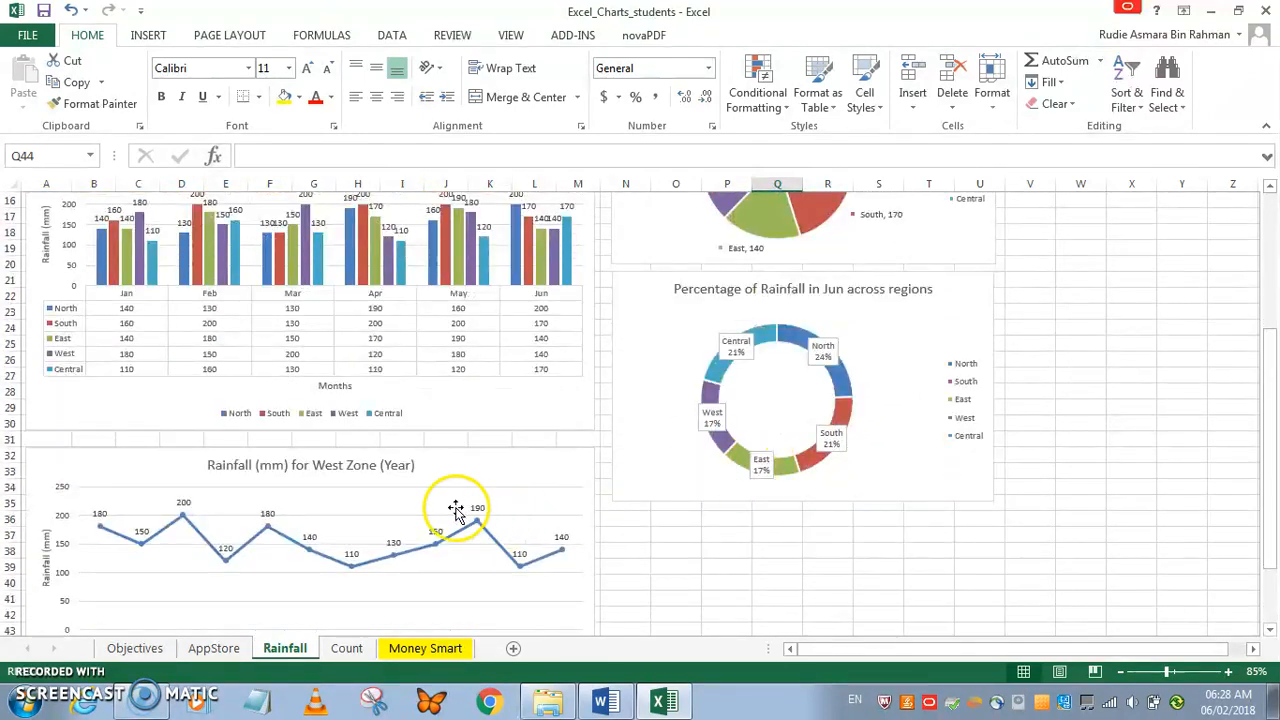
pyautogui.scroll(-1, 312, 488)
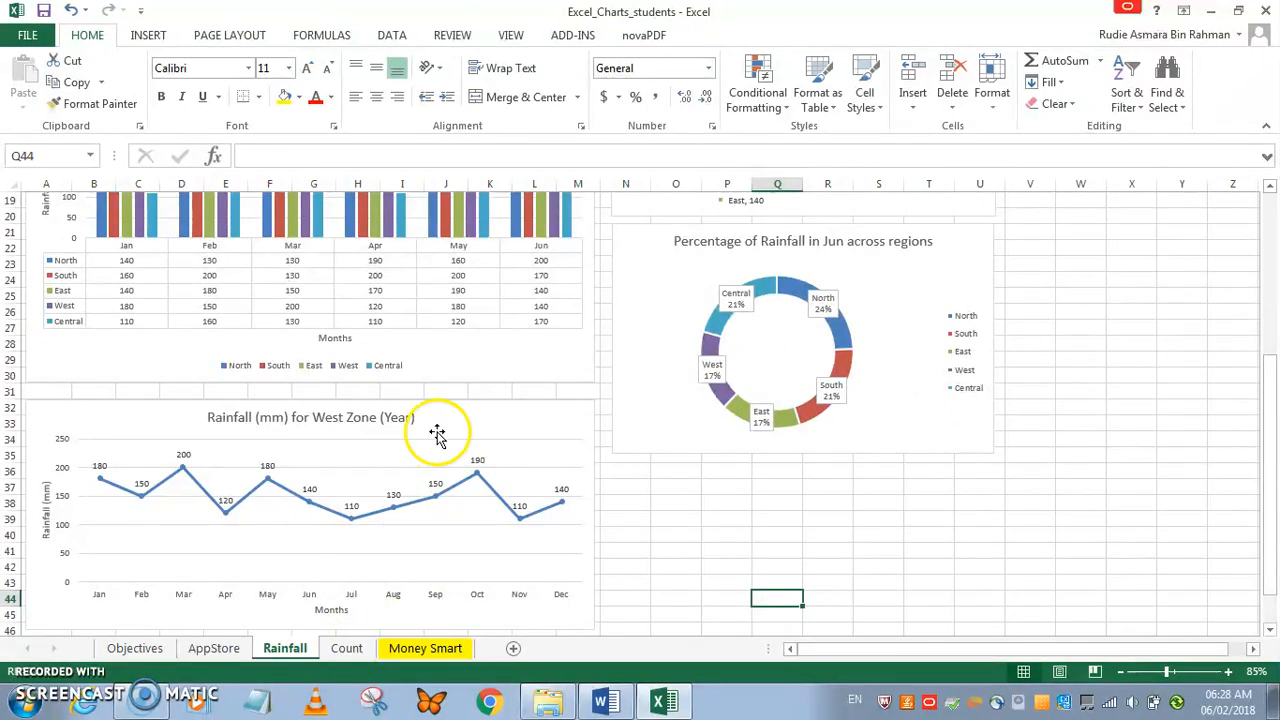
pyautogui.scroll(2, 434, 429)
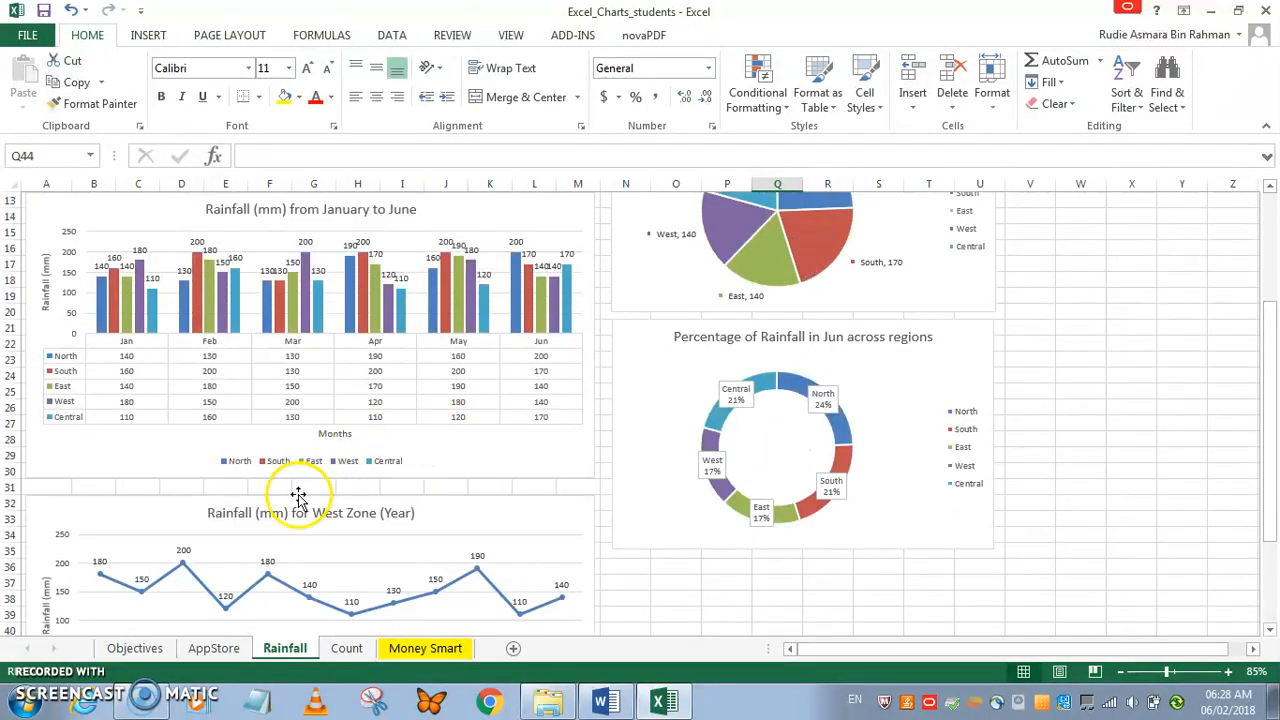
pyautogui.scroll(4, 225, 482)
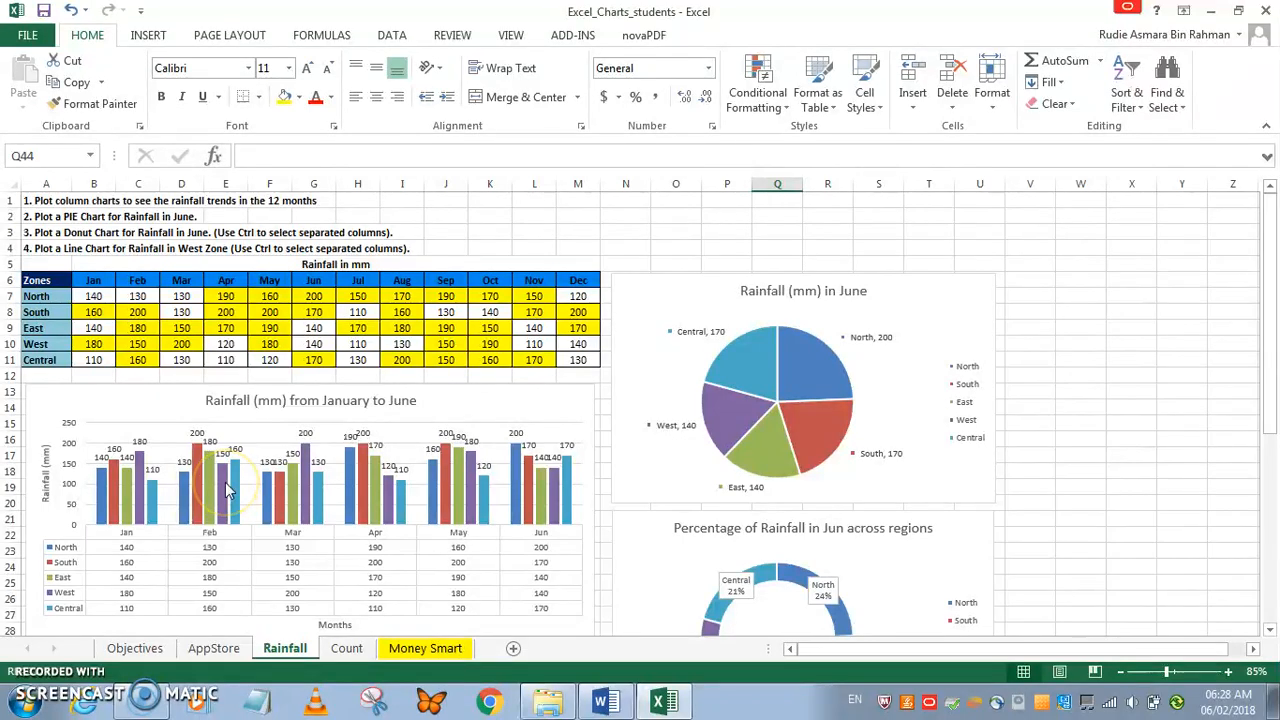